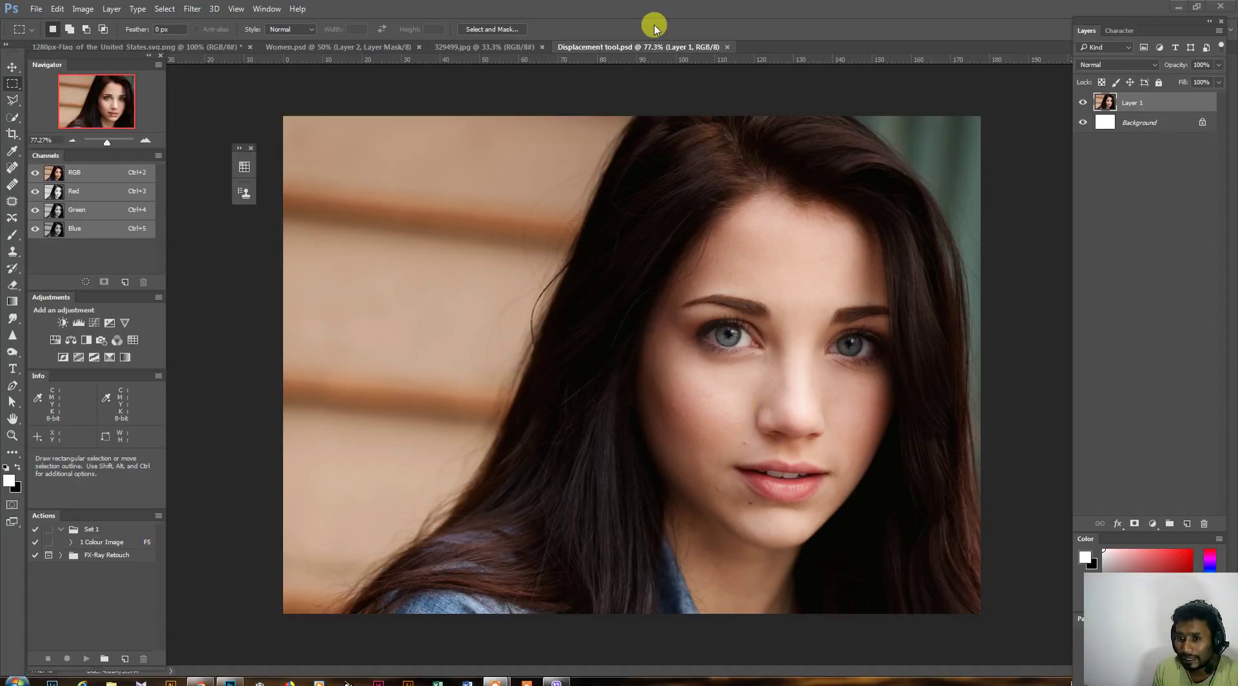
- Review the open Women.psd composite, portrait and flag documents, and close Displacement tool.psd, leaving 329499.jpg in view
left_click(295, 47)
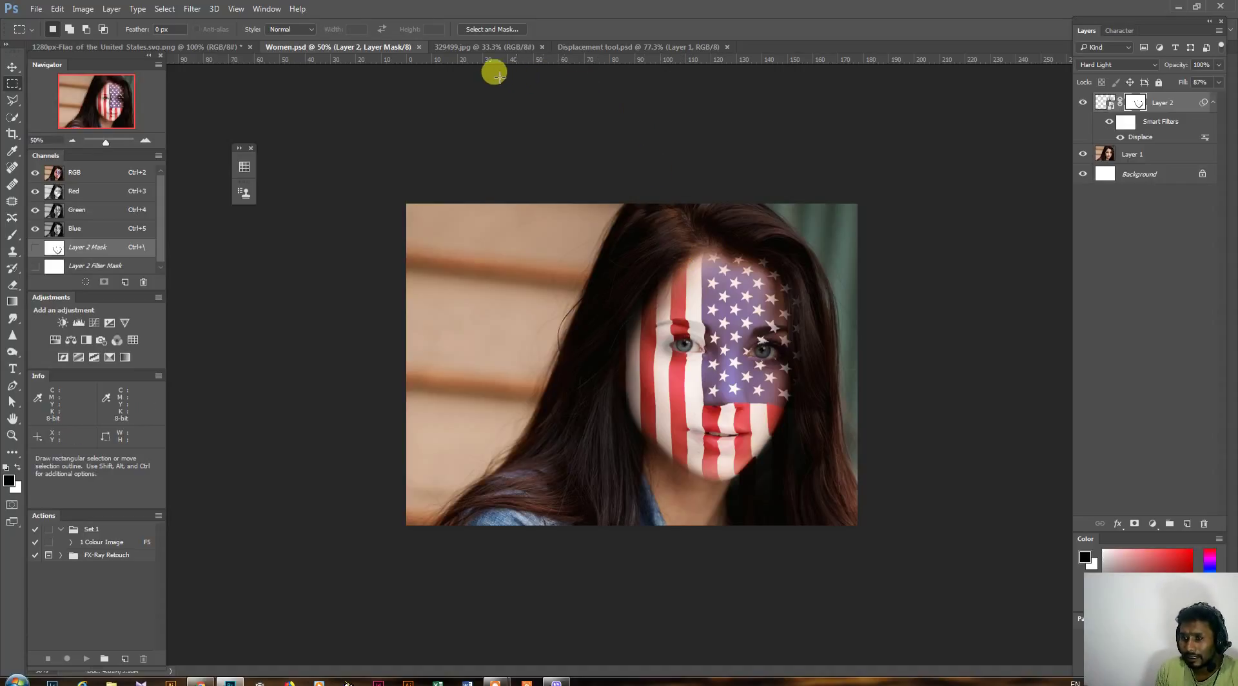
left_click(589, 47)
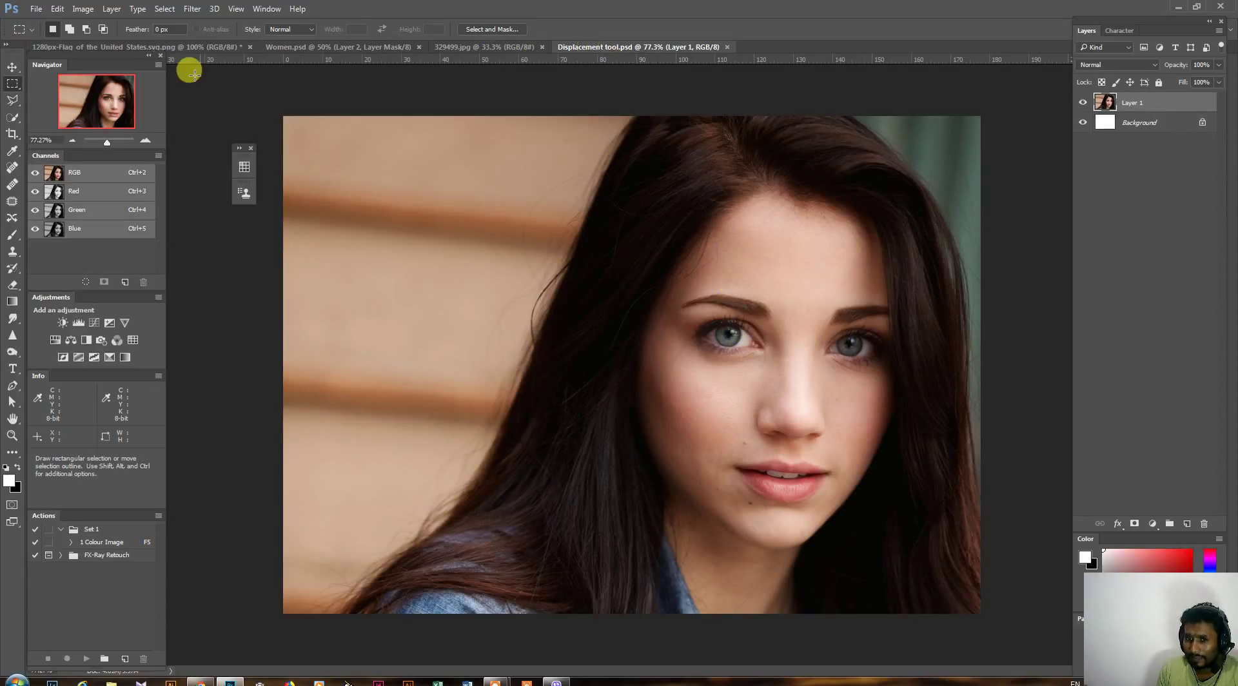
left_click(103, 47)
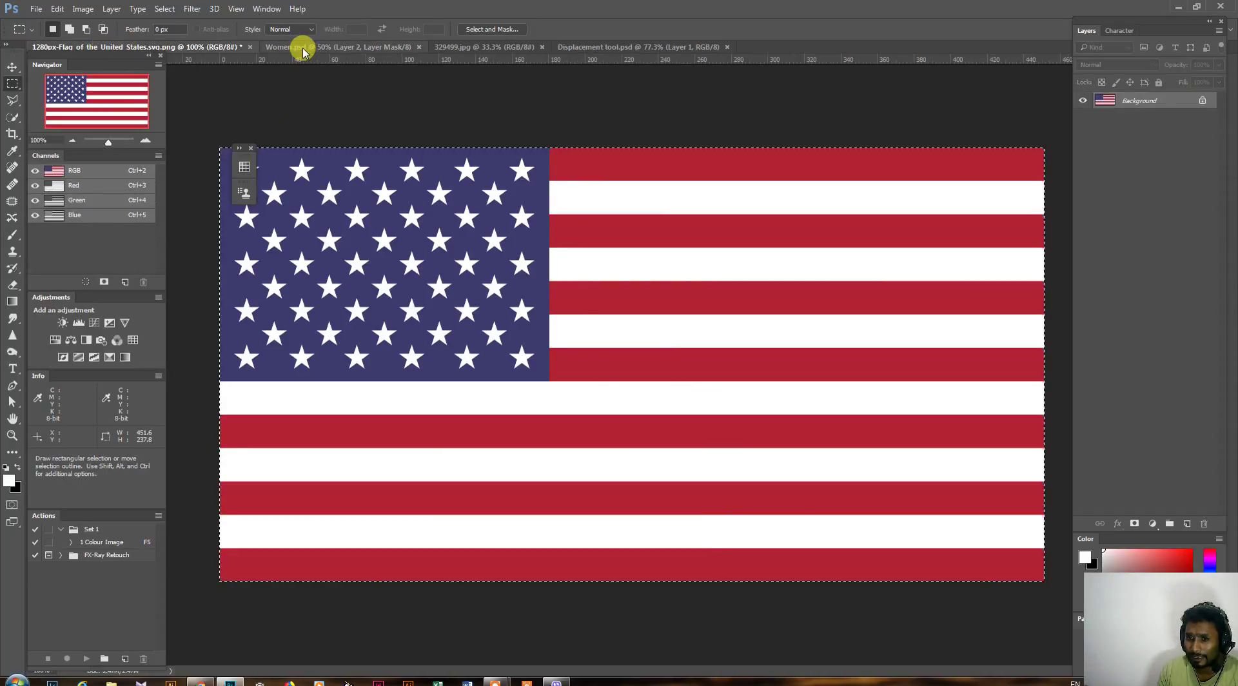
left_click(456, 47)
left_click_drag(643, 54, 741, 298)
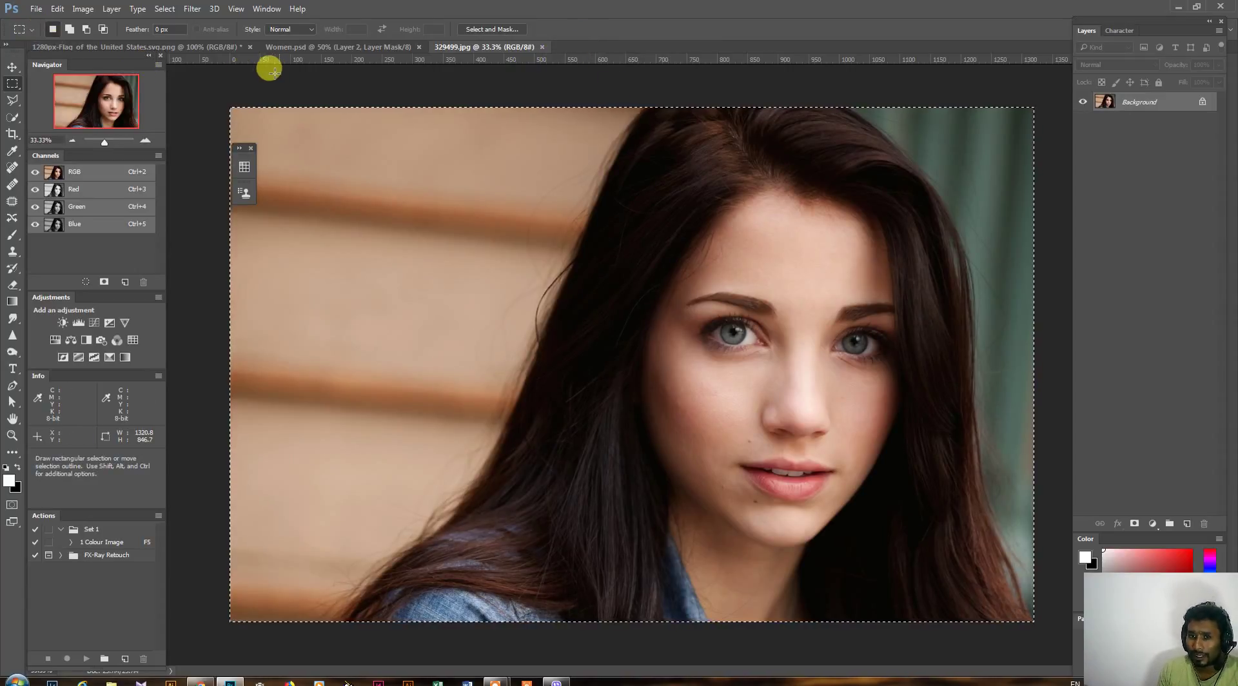
- Start a new document and name it "Displacement tool"
left_click(37, 9)
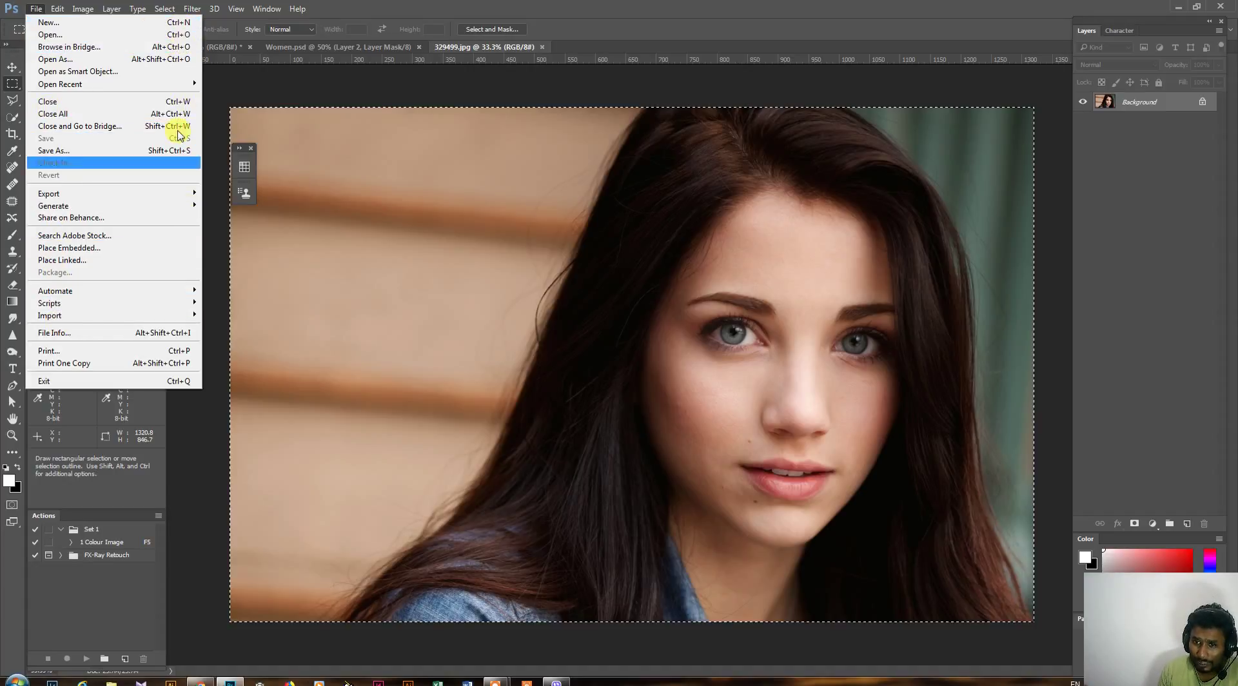
left_click(420, 8)
key("ctrl+n")
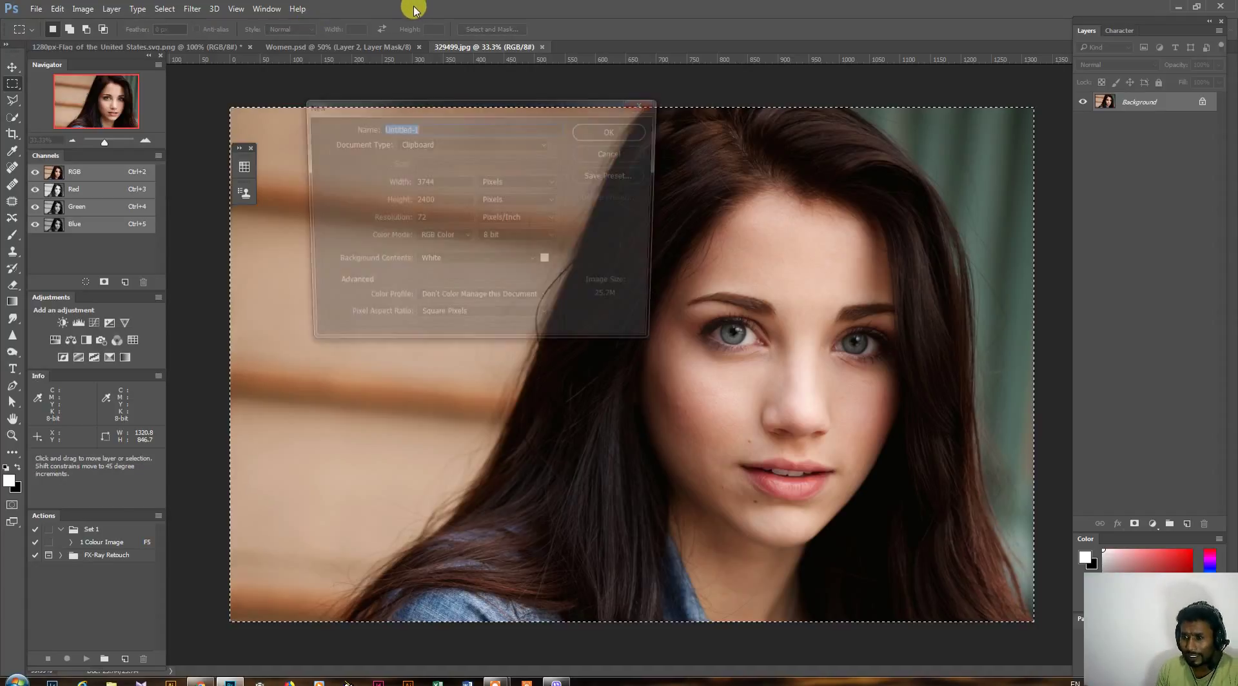
double_click(431, 128)
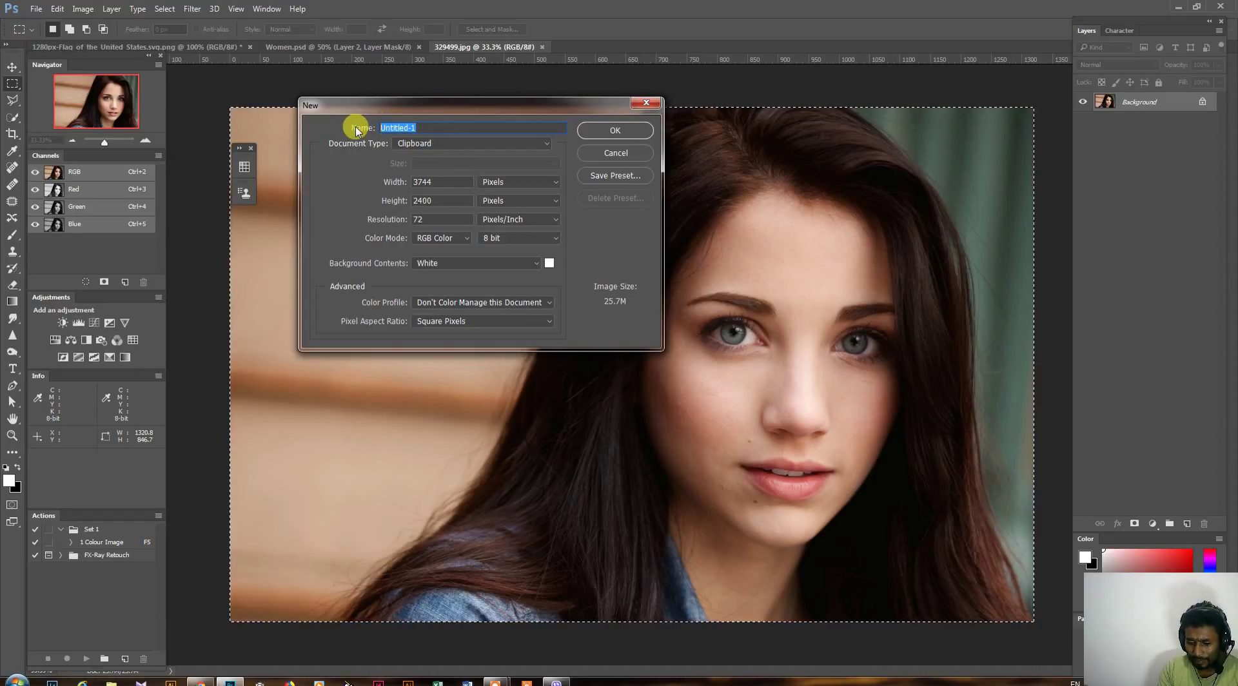
type("Displacement tool")
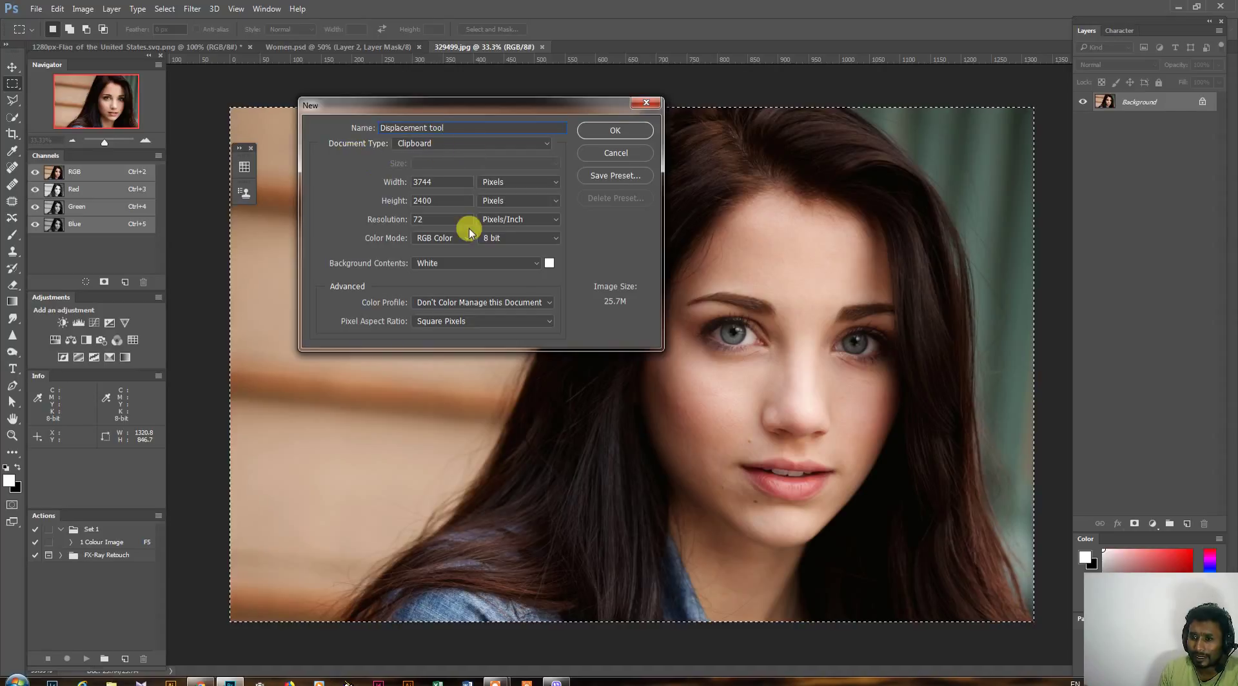
- Set the new document's type to Photo with the Landscape, 5 x 7 size in inches
left_click(538, 143)
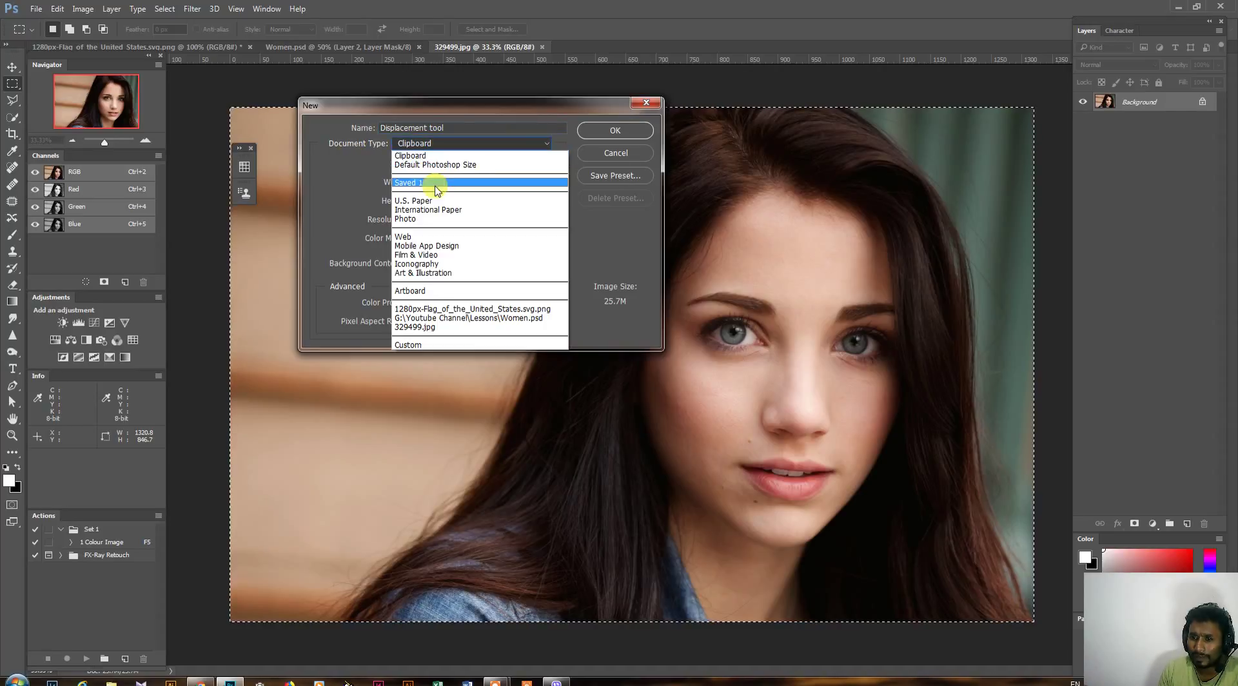
left_click(415, 220)
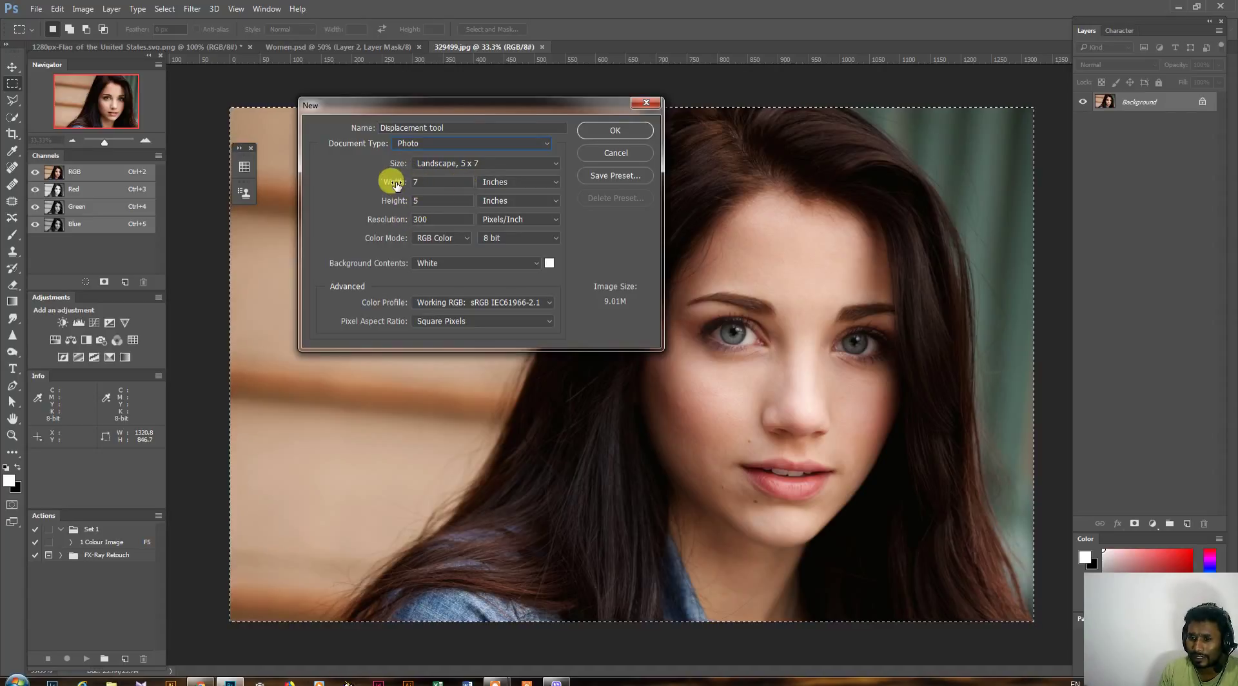
left_click(507, 184)
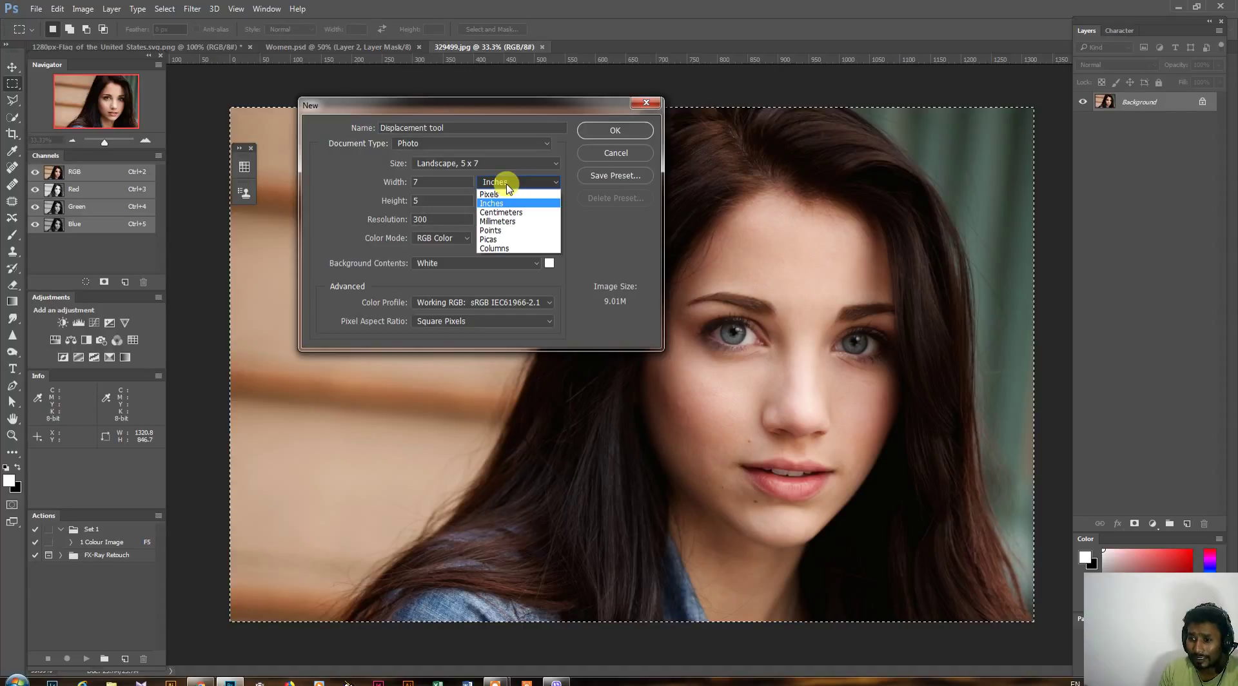
left_click(582, 206)
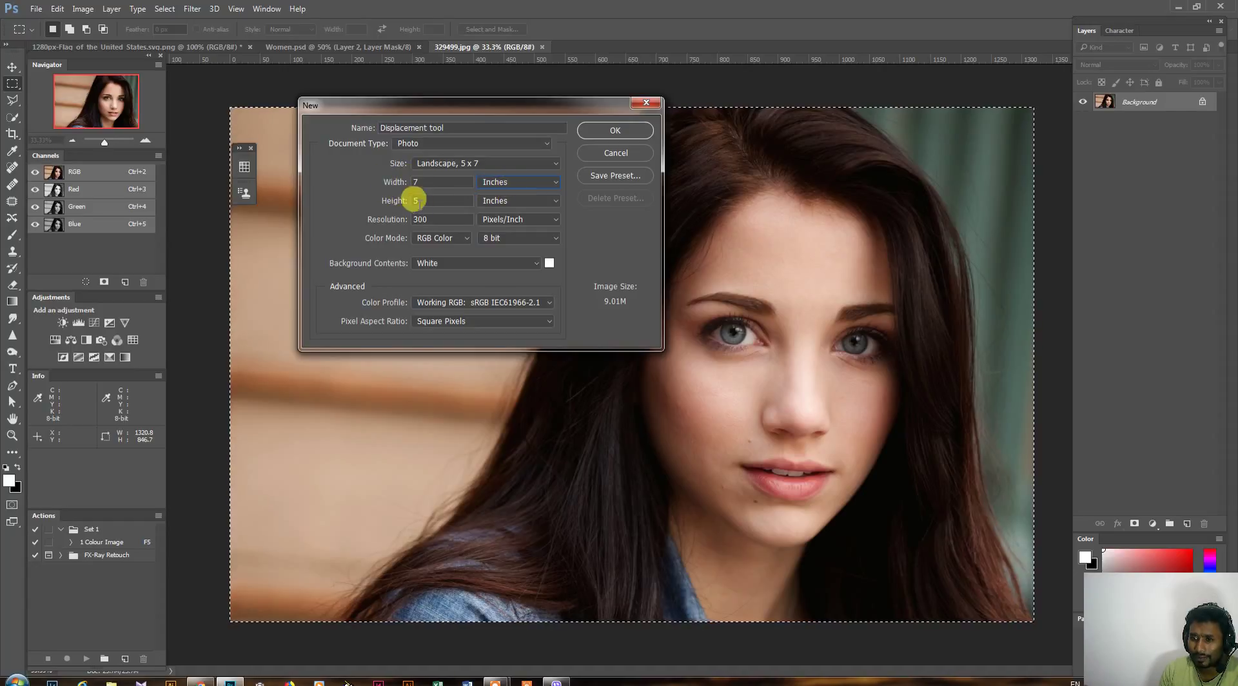
left_click(452, 165)
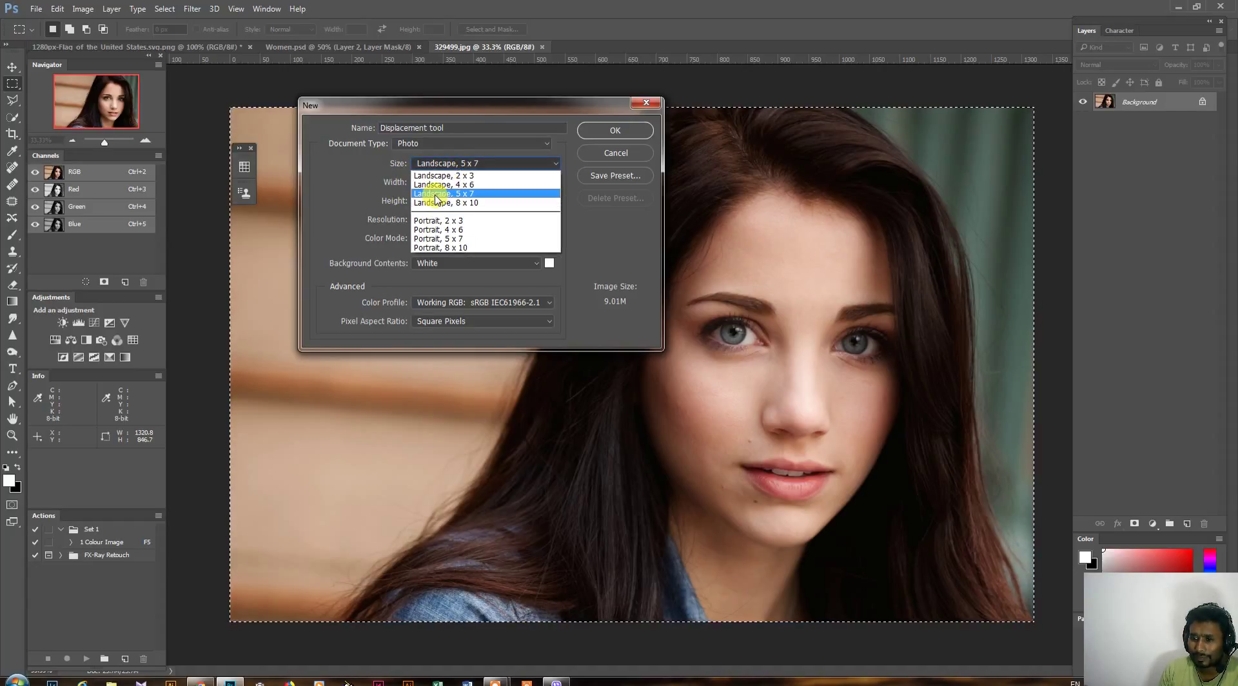
left_click(478, 195)
- Set the new document's resolution to 200 pixels/inch and its color mode to RGB Color
double_click(432, 219)
type("200")
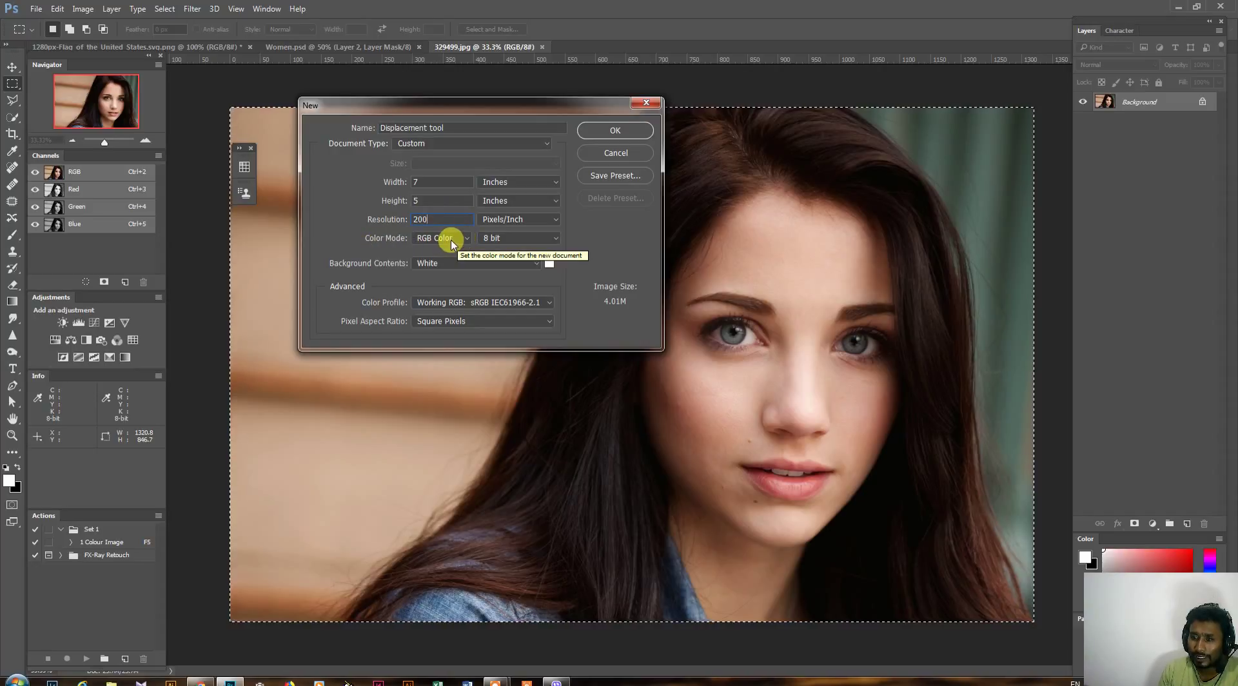
left_click(451, 240)
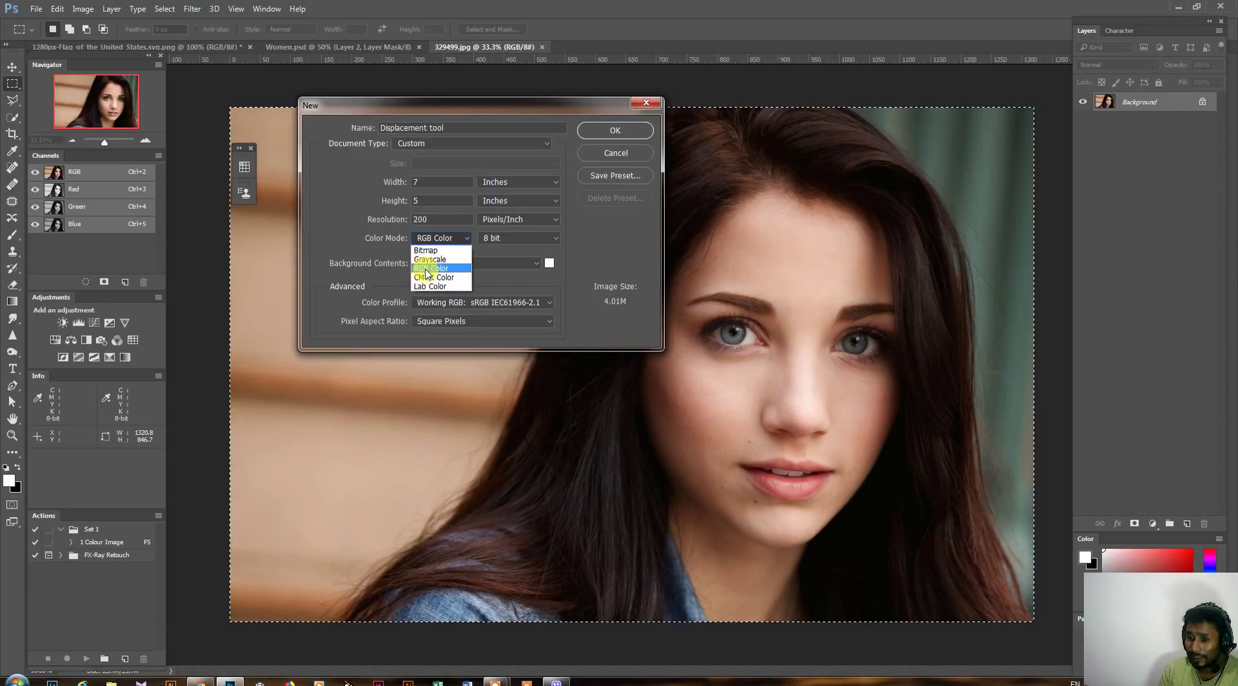
left_click(426, 270)
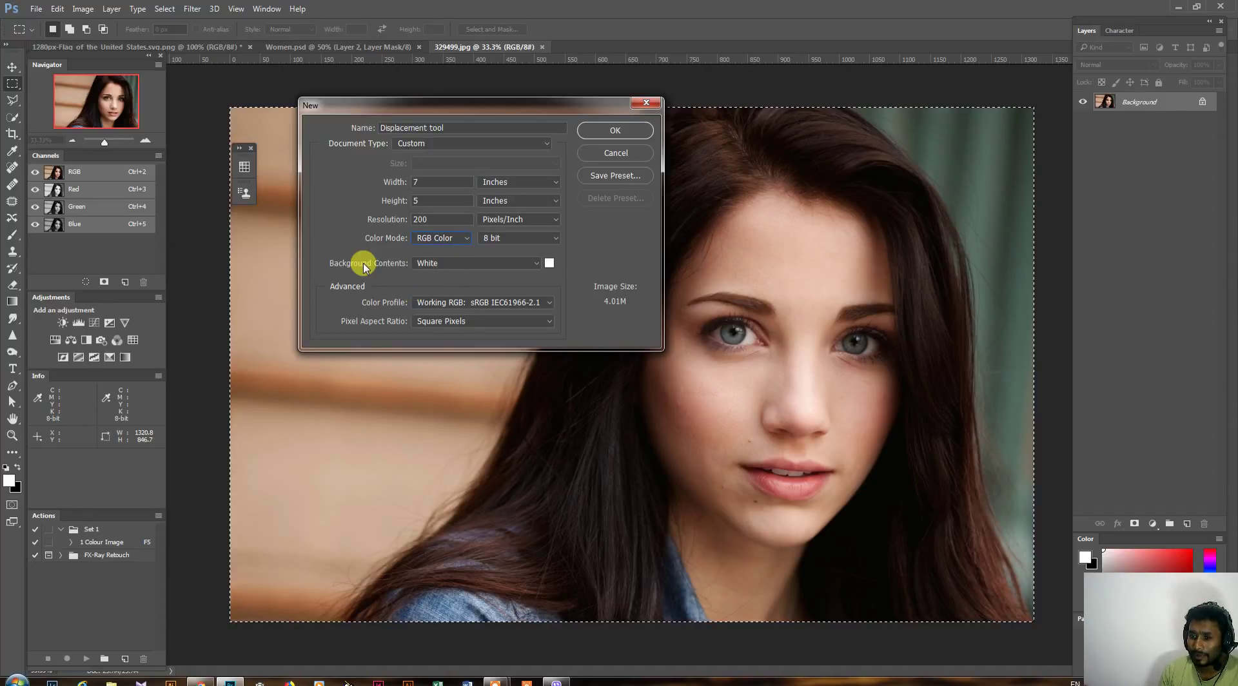
- Set the background contents to White and create the document
left_click(456, 267)
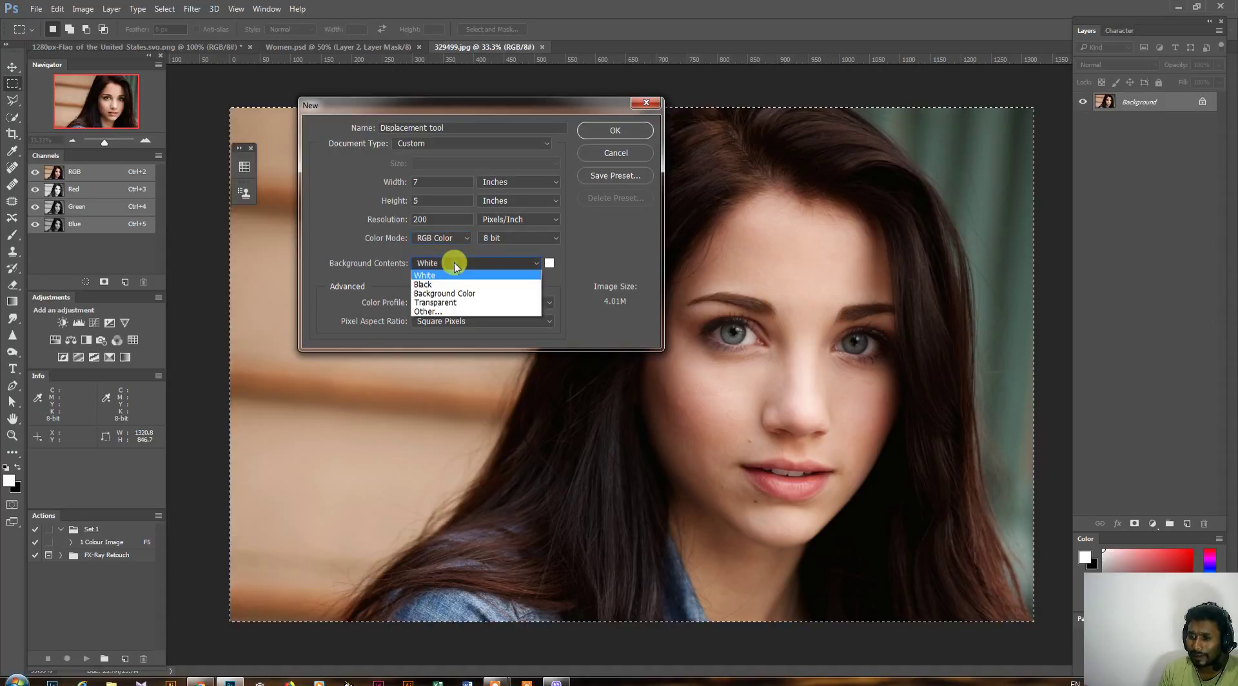
left_click(616, 249)
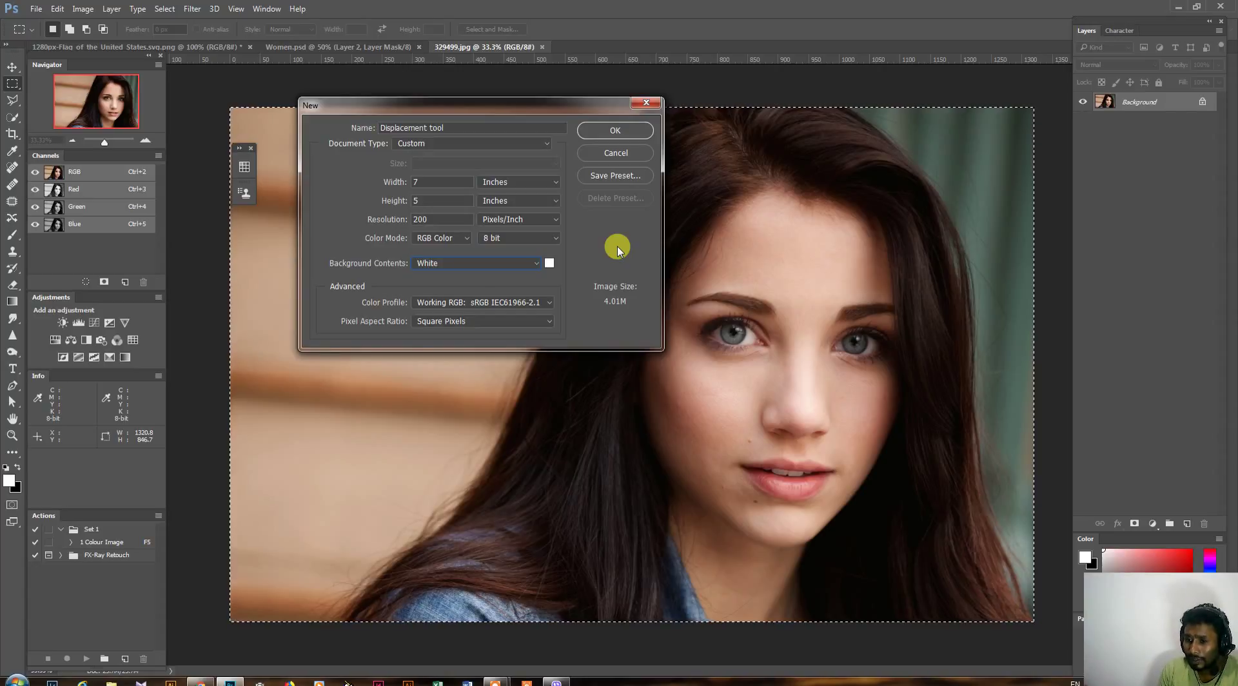
left_click(534, 265)
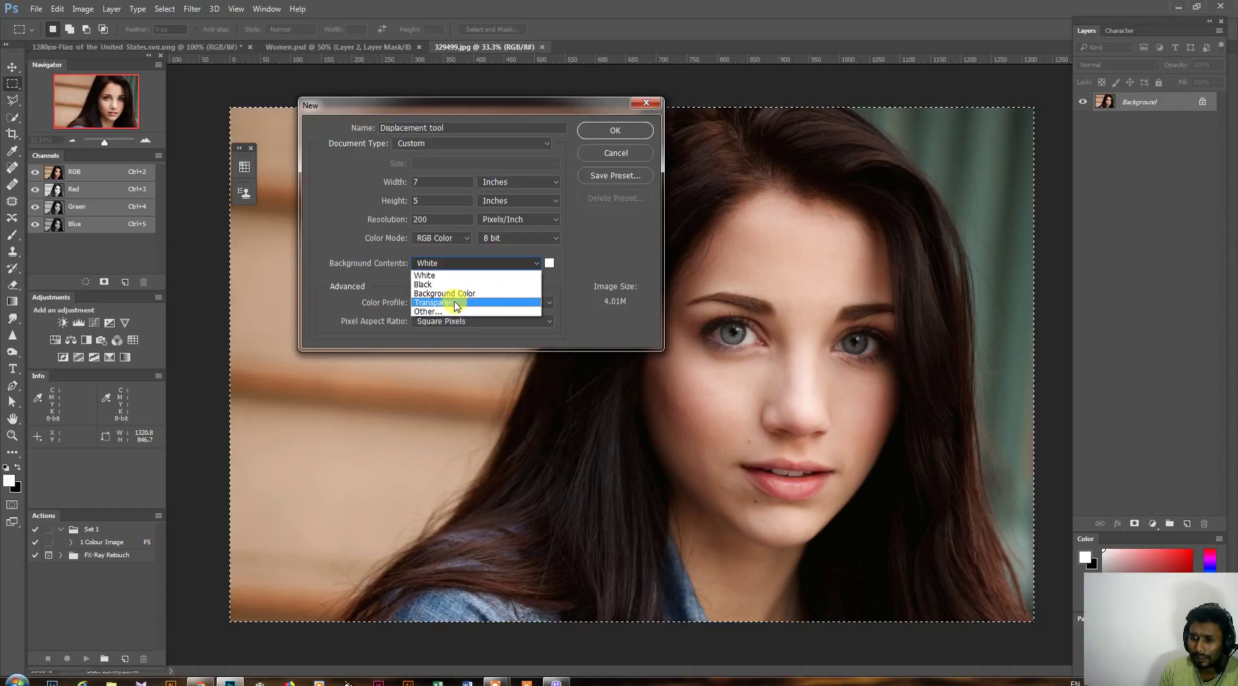
left_click(456, 305)
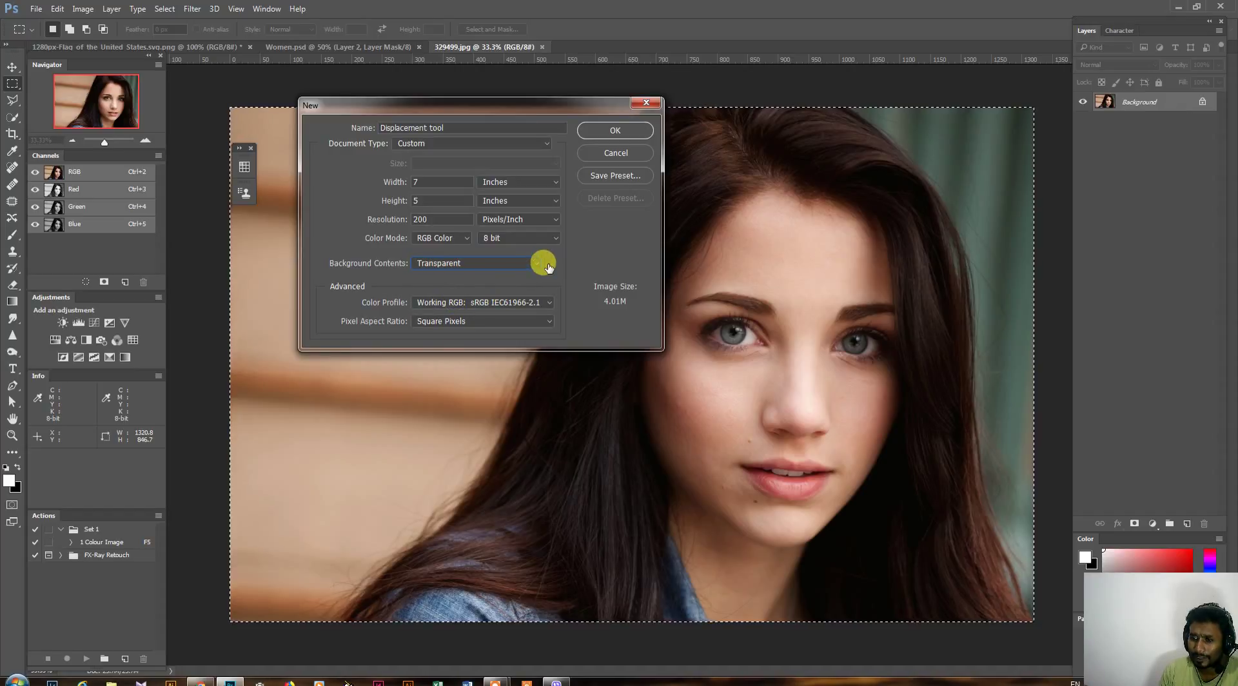
left_click(535, 263)
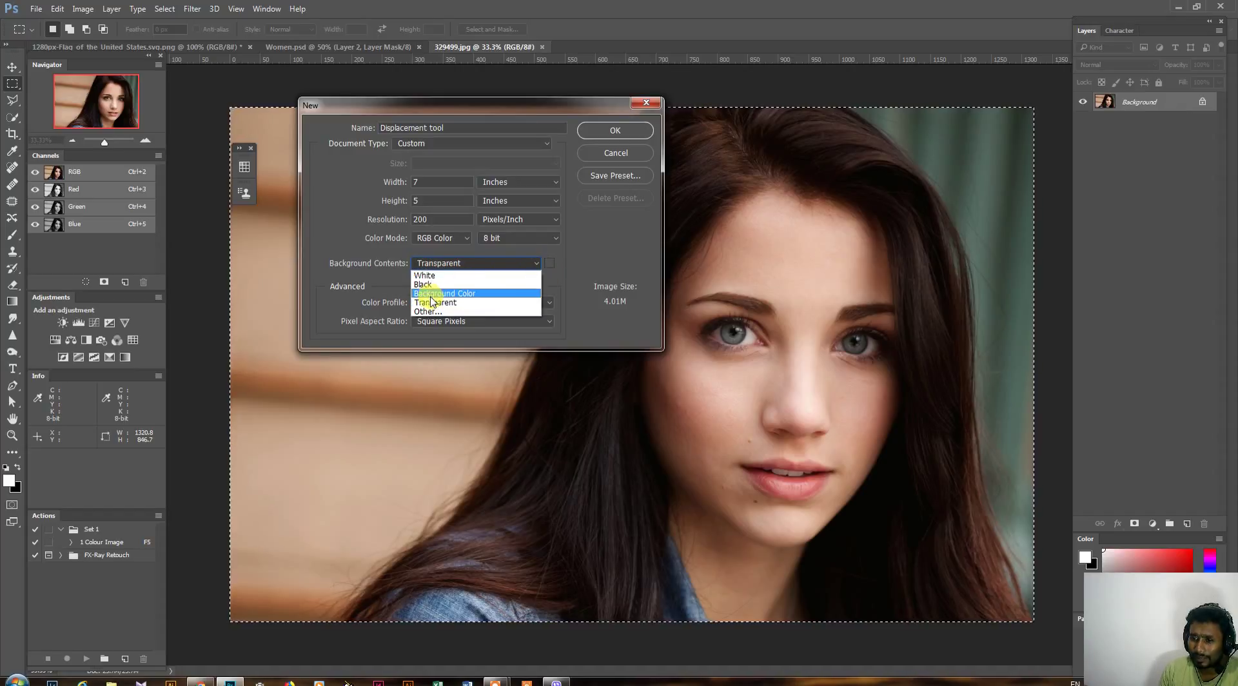
left_click(433, 276)
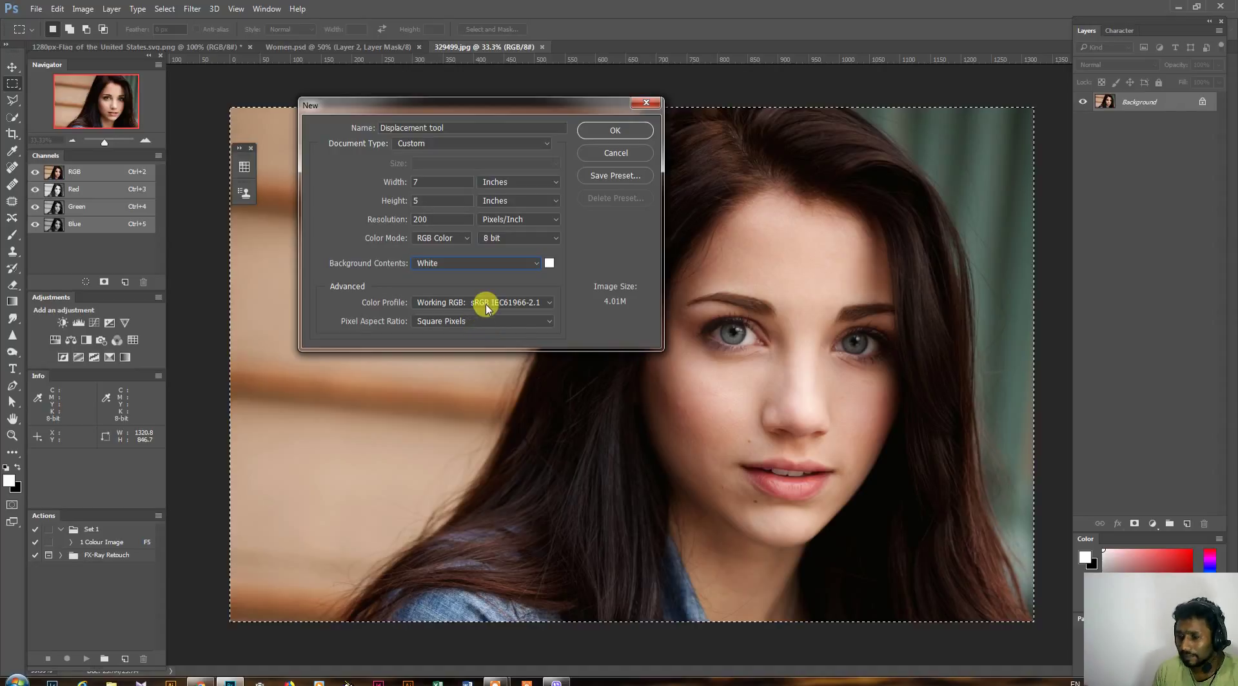
left_click(616, 130)
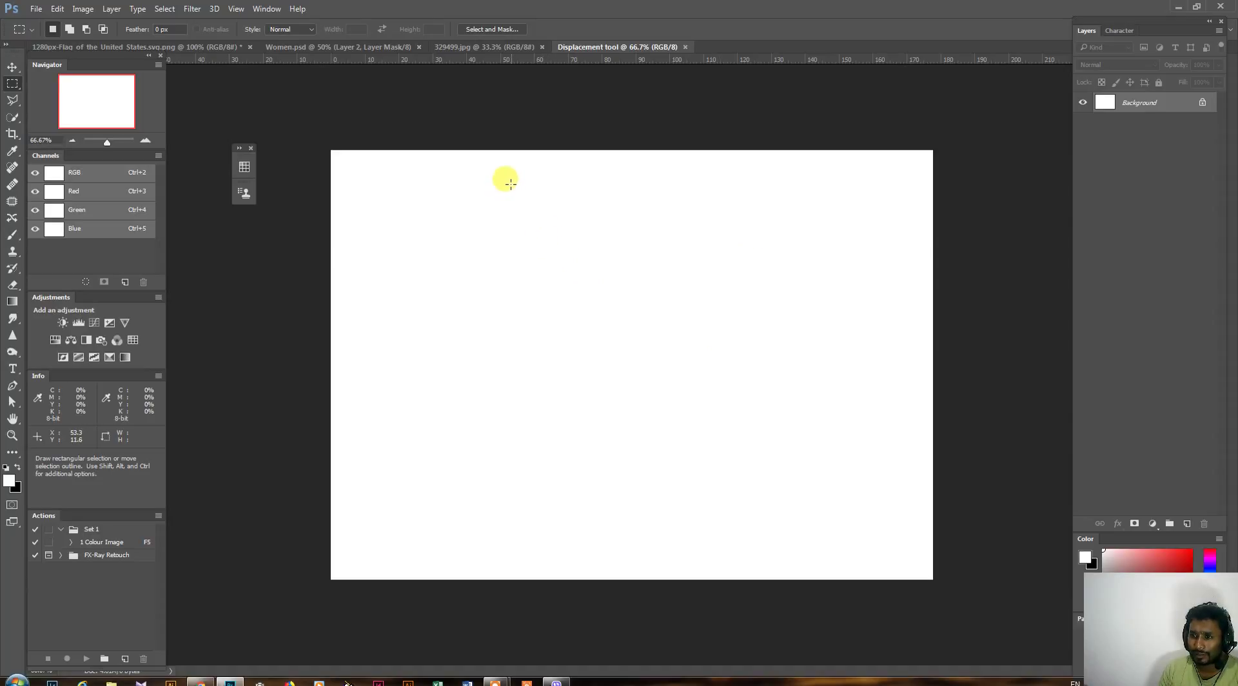
- Copy the selected portrait from 329499.jpg into the Displacement tool document as a new layer using the Move tool
left_click(451, 47)
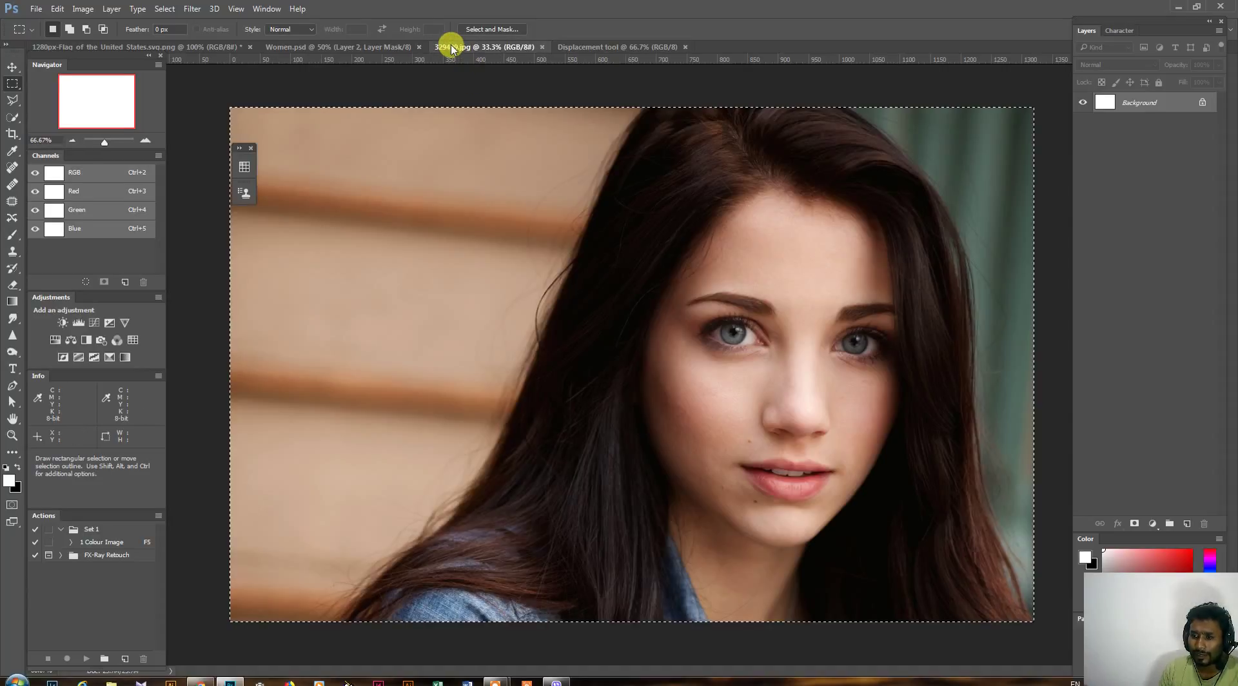
left_click(11, 67)
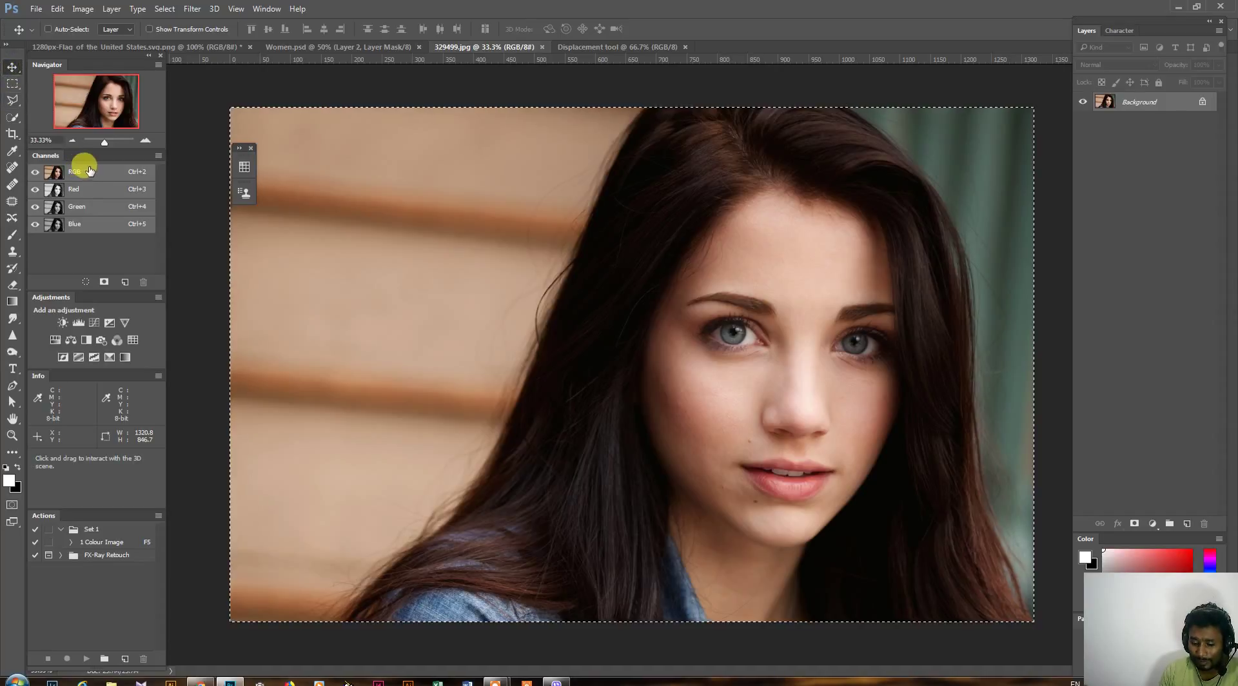
left_click(12, 169)
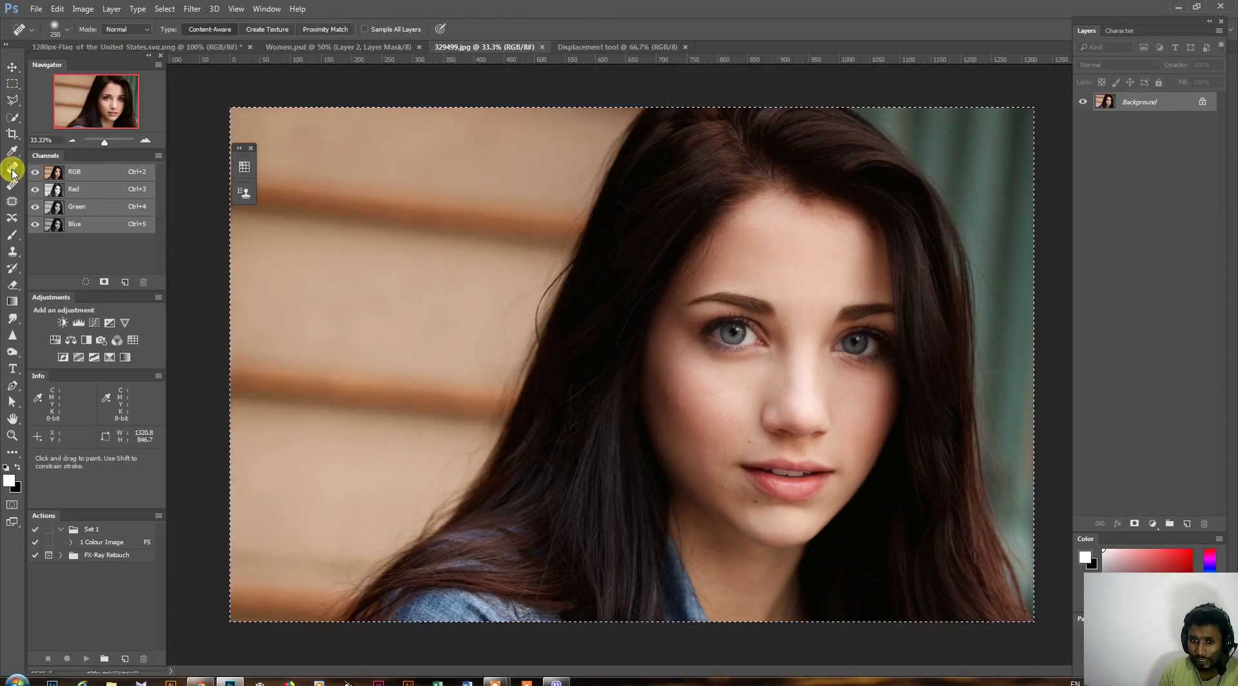
left_click(13, 69)
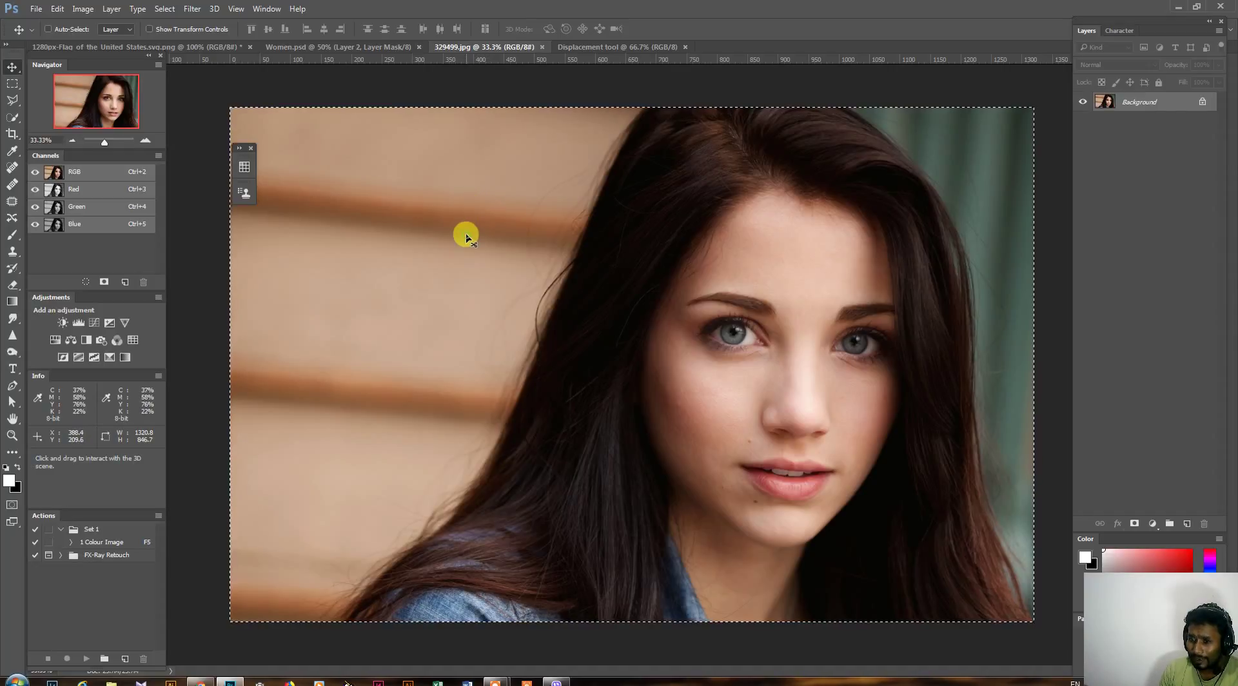
left_click_drag(465, 234, 422, 203)
left_click_drag(471, 261, 656, 304)
- Reposition the portrait layer and scale it down with Free Transform so the woman's photo fills the whole canvas
scroll(656, 305, "down", 5)
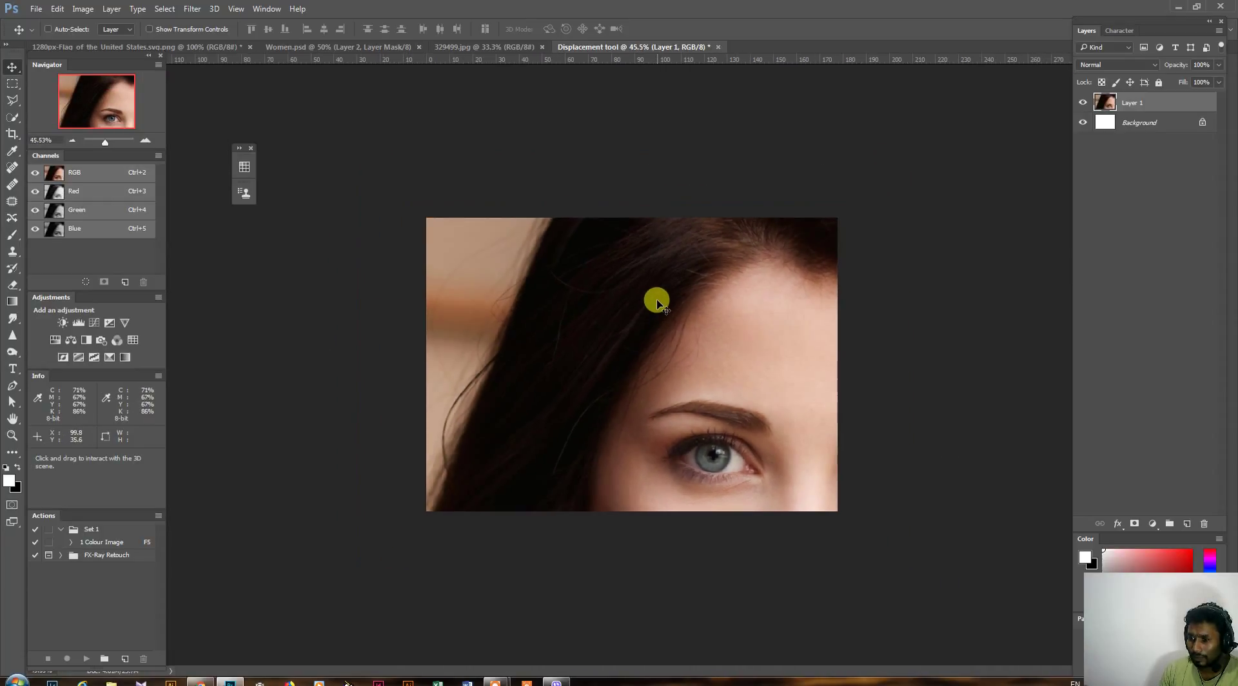
scroll(655, 300, "down", 1)
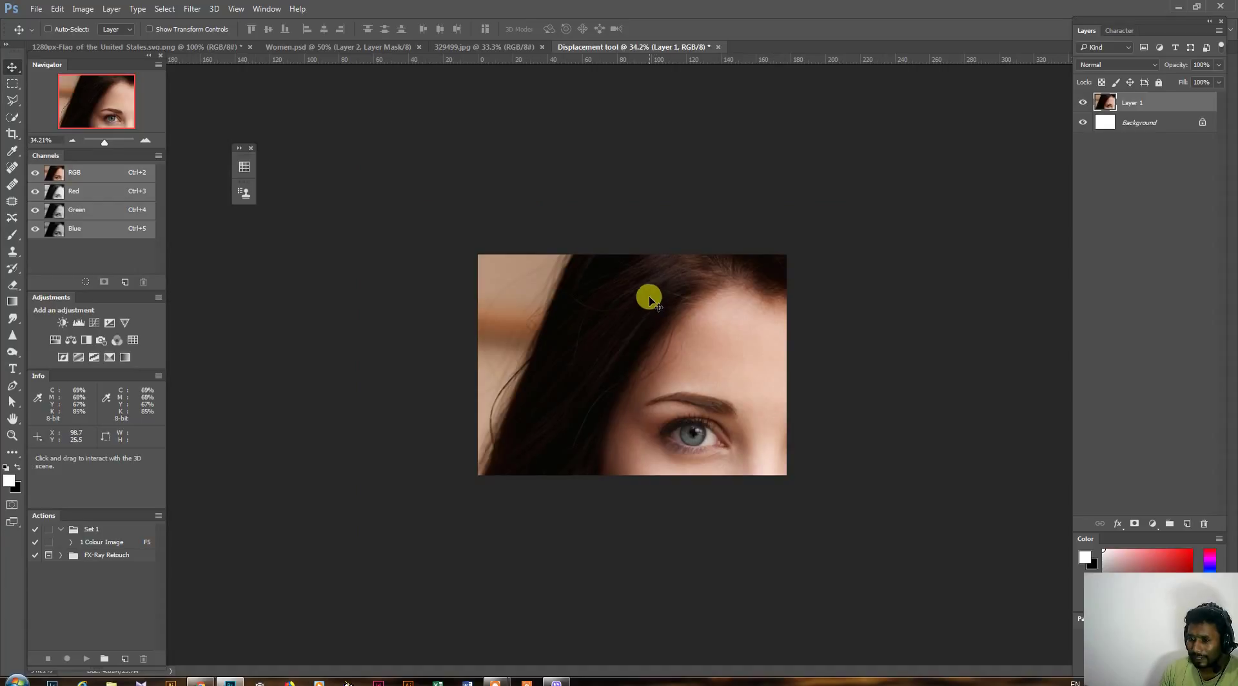
scroll(649, 298, "down", 3)
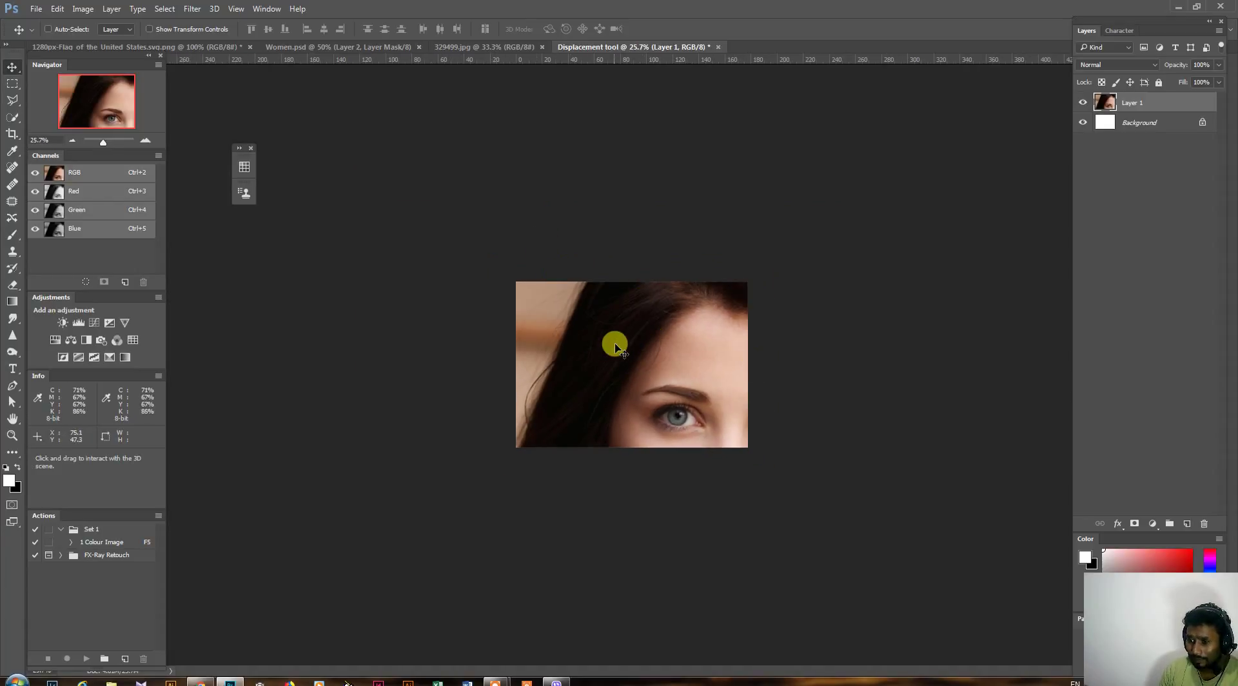
left_click_drag(676, 347, 632, 339)
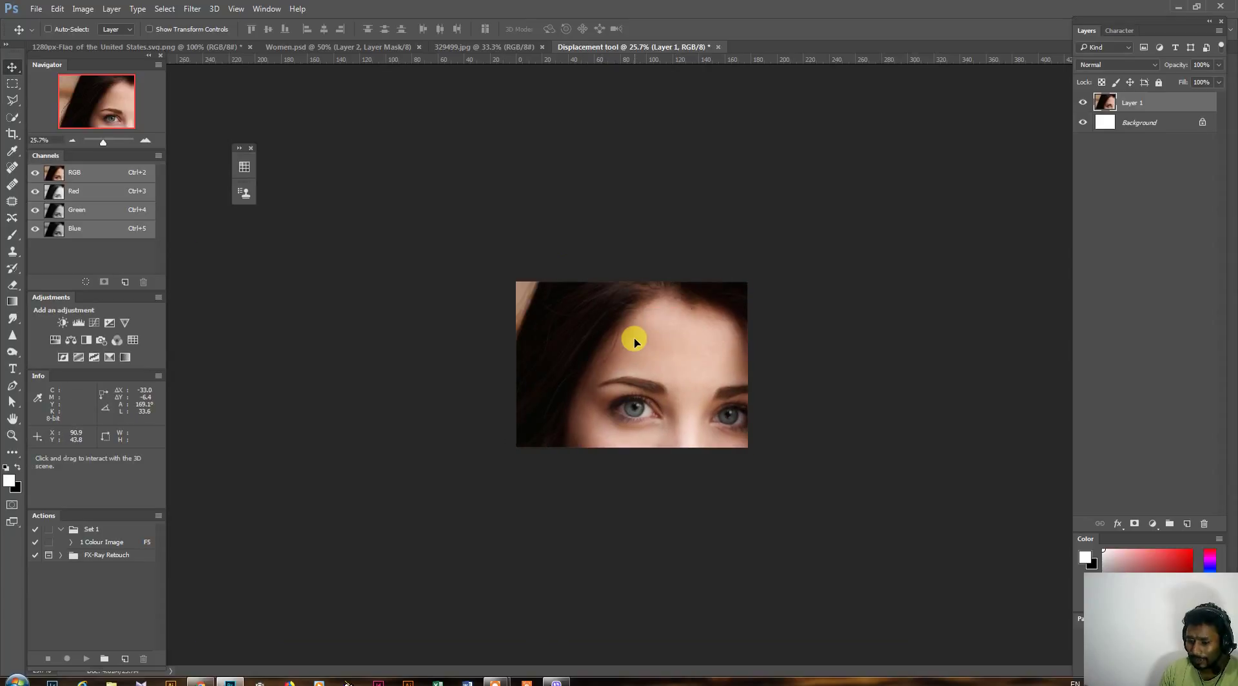
key("ctrl")
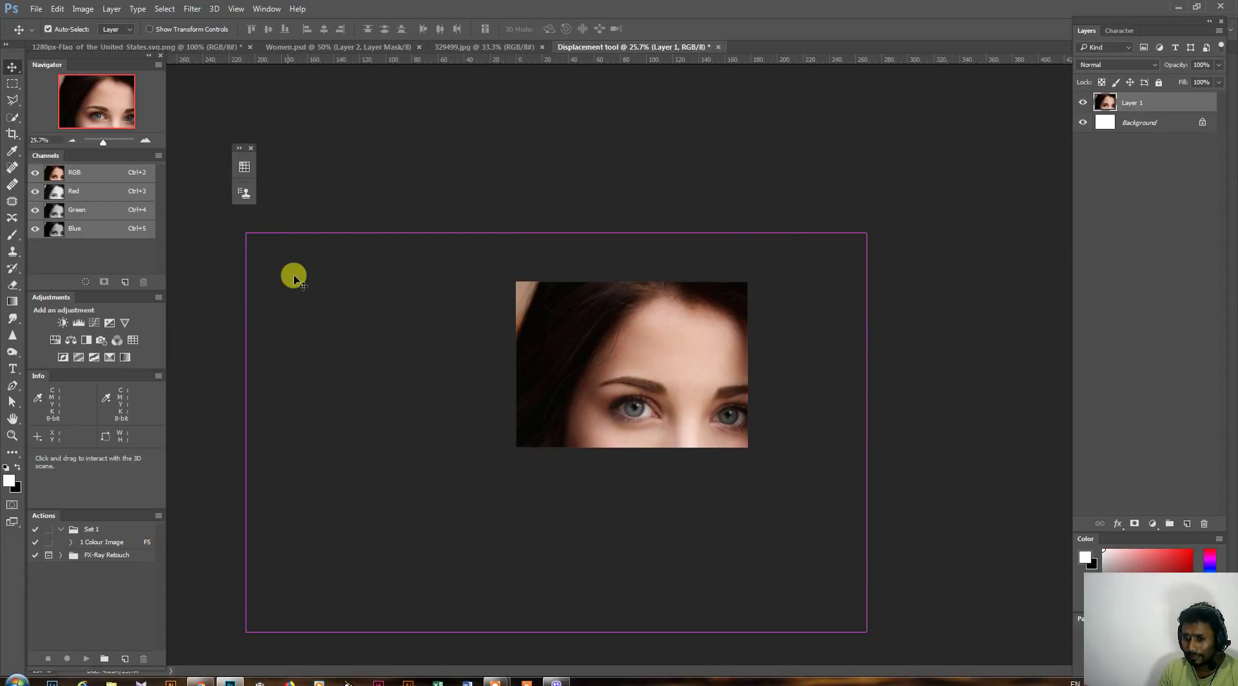
key("ctrl+t")
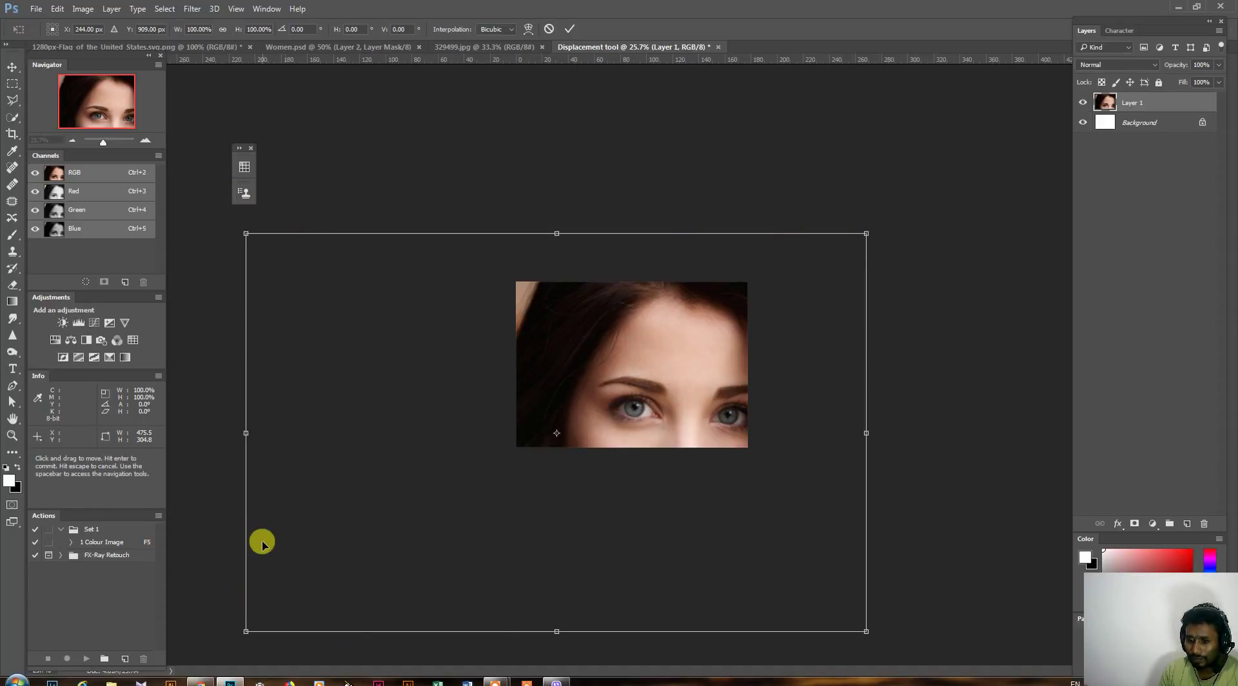
left_click_drag(245, 631, 509, 456)
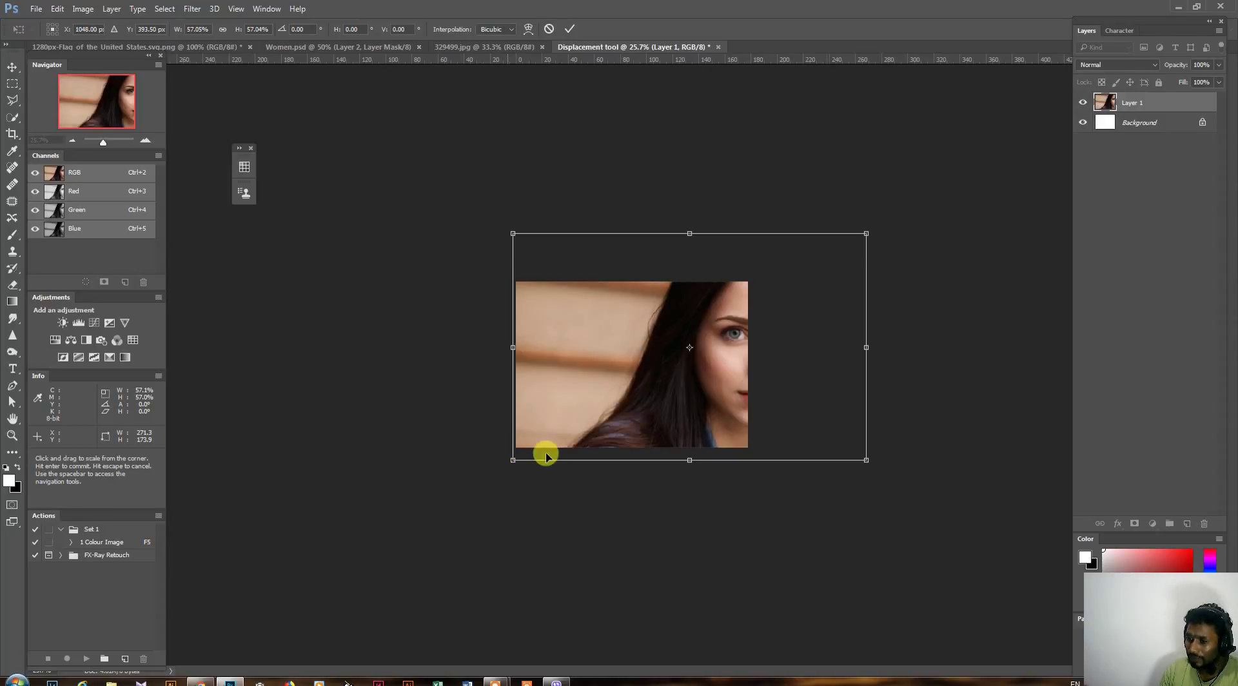
left_click_drag(867, 235, 754, 290)
left_click_drag(672, 374, 667, 350)
left_click_drag(758, 436, 776, 448)
left_click_drag(690, 395, 689, 395)
key("Return")
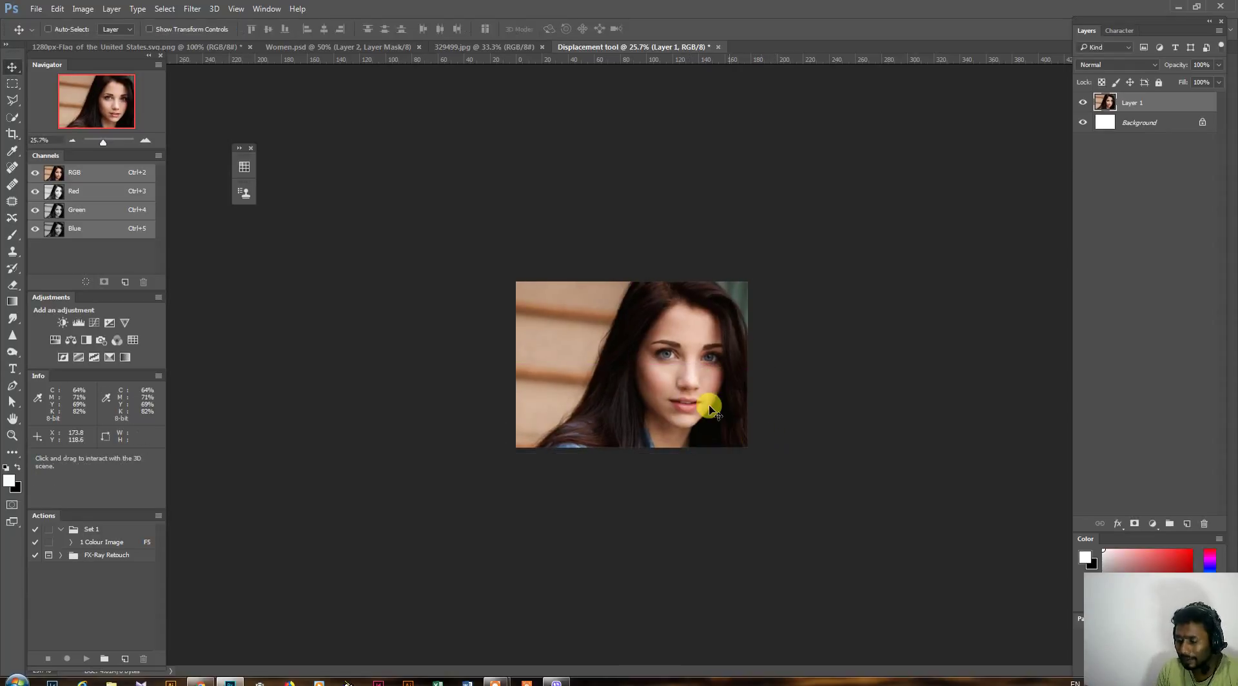
- Duplicate the Displacement tool document as a separate image named "Displacement", keeping its layers unmerged
scroll(667, 413, "up", 5)
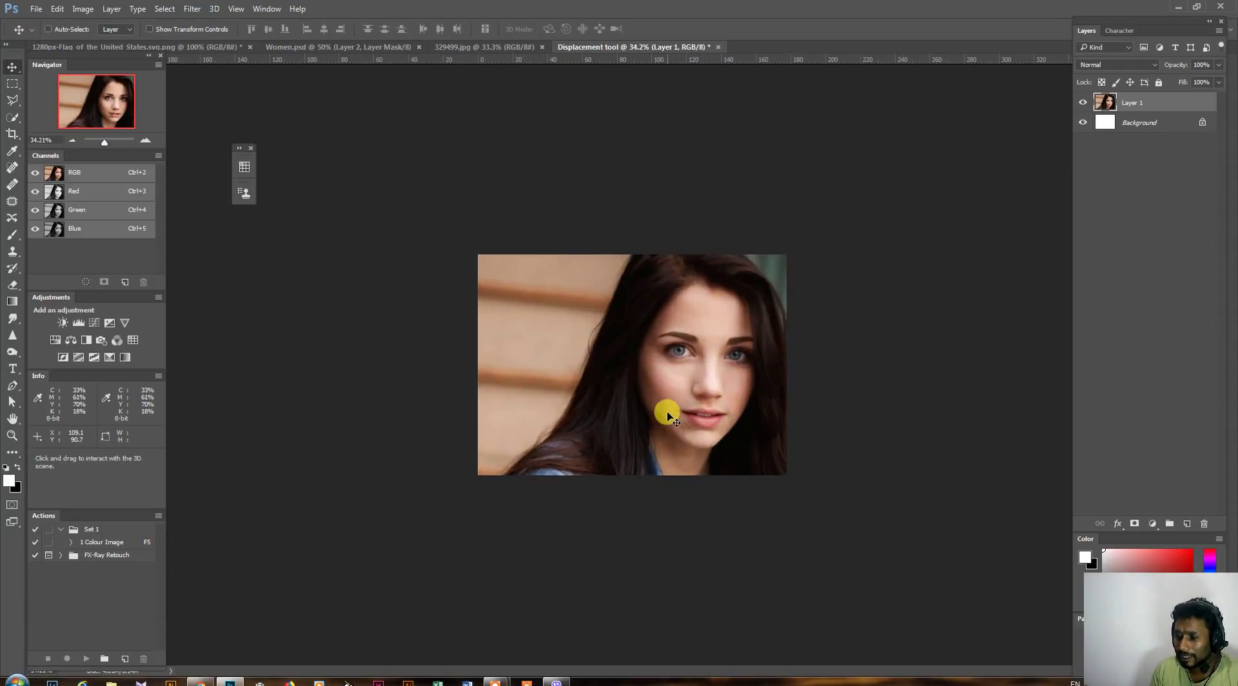
scroll(668, 416, "up", 4)
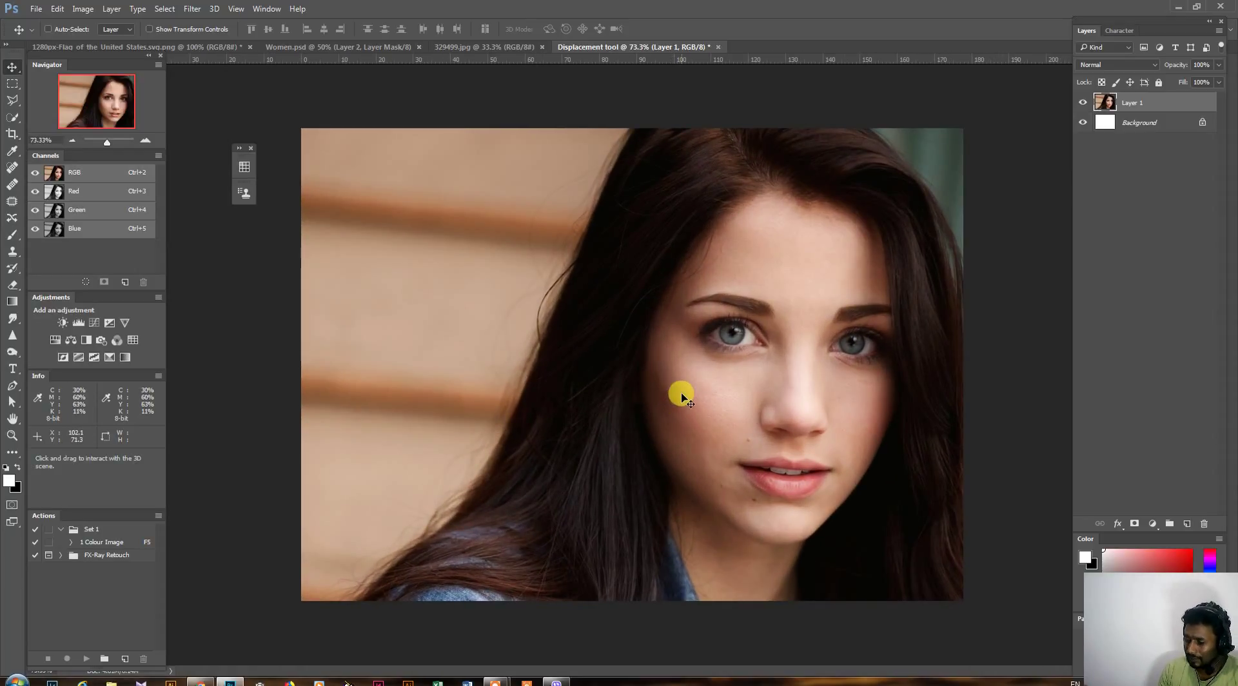
scroll(694, 396, "up", 1)
scroll(693, 396, "down", 1)
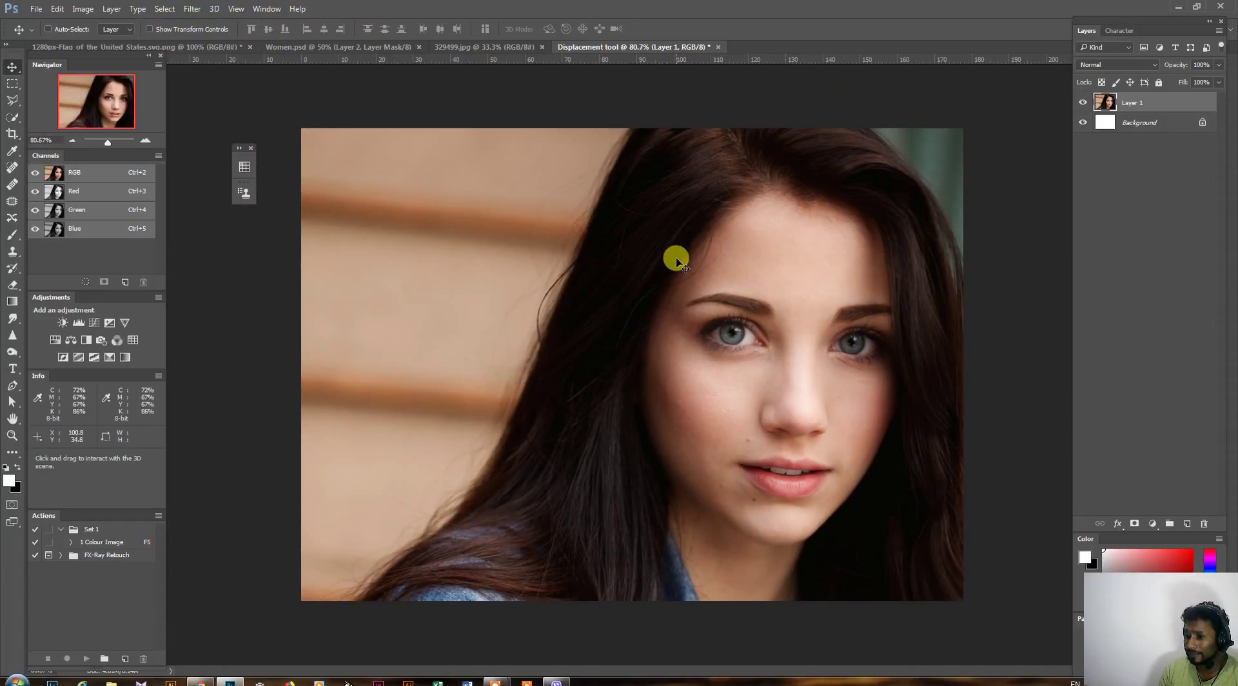
scroll(676, 257, "up", 1)
scroll(687, 254, "down", 1)
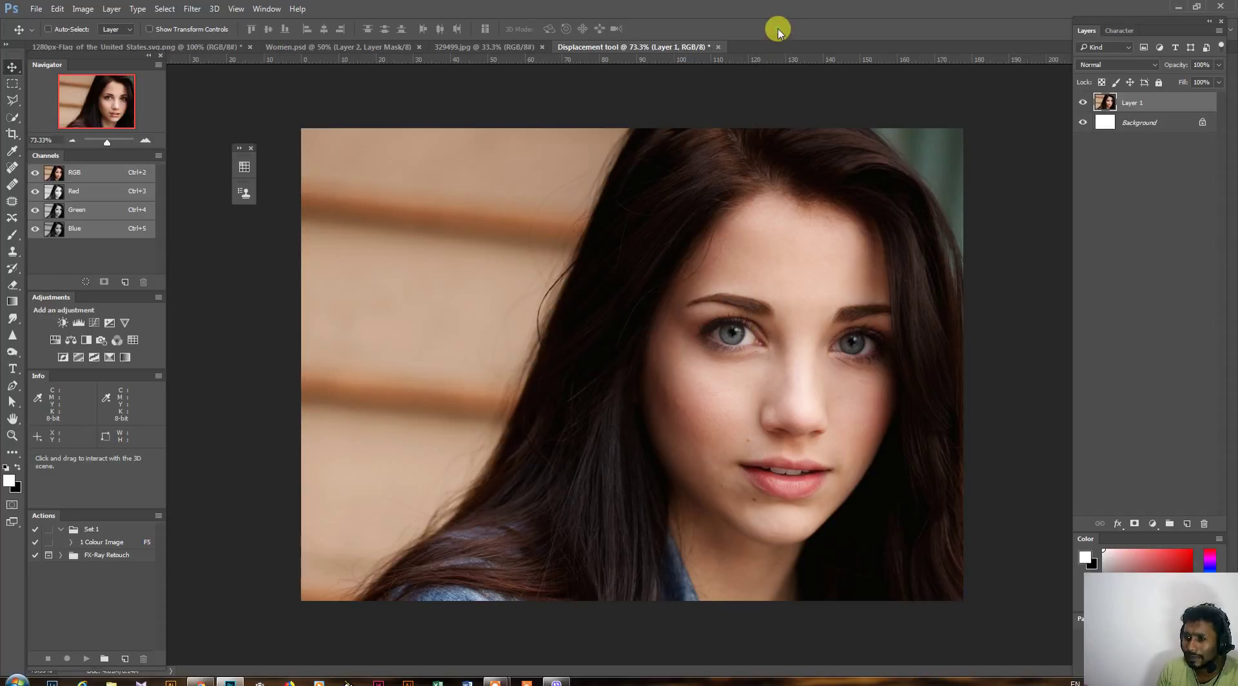
left_click(83, 9)
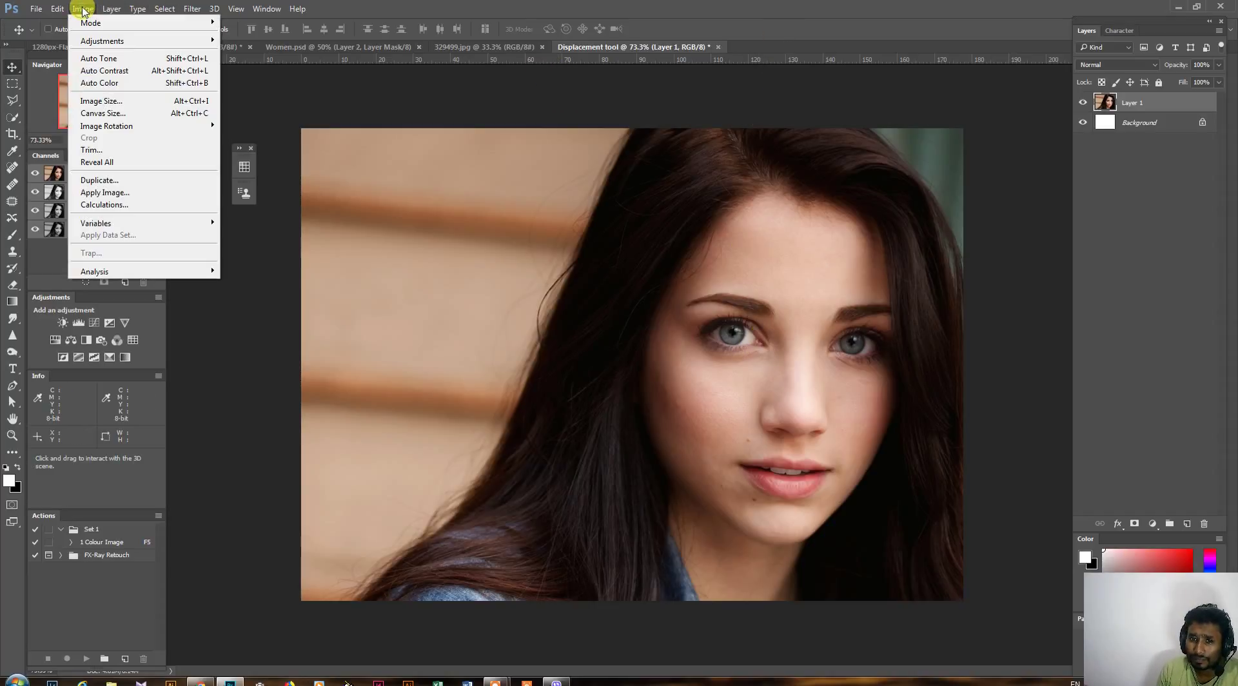
left_click(97, 184)
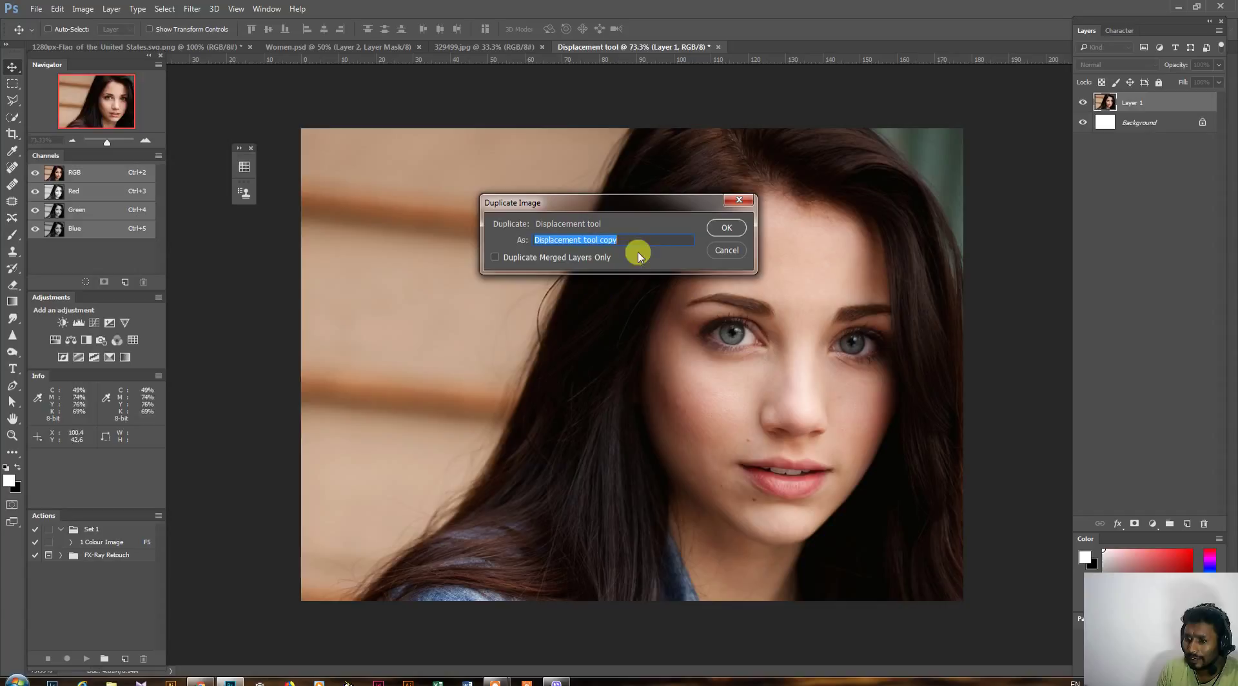
left_click(625, 239)
left_click_drag(626, 240, 589, 240)
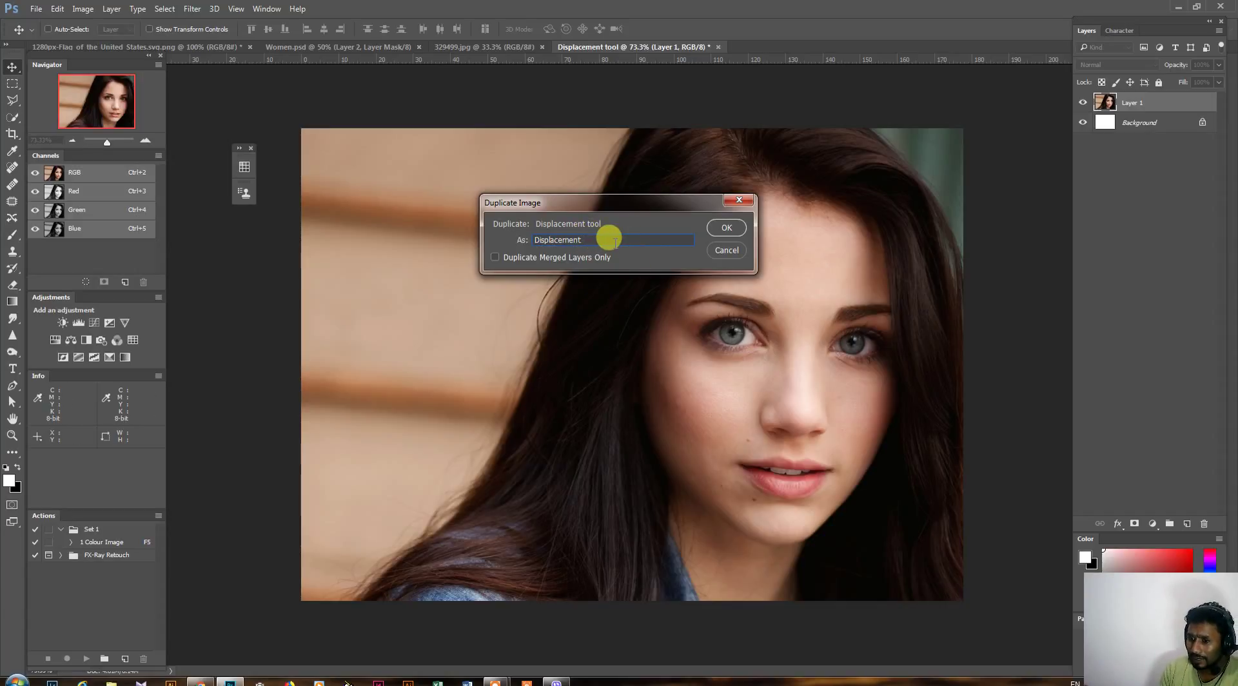
left_click(725, 228)
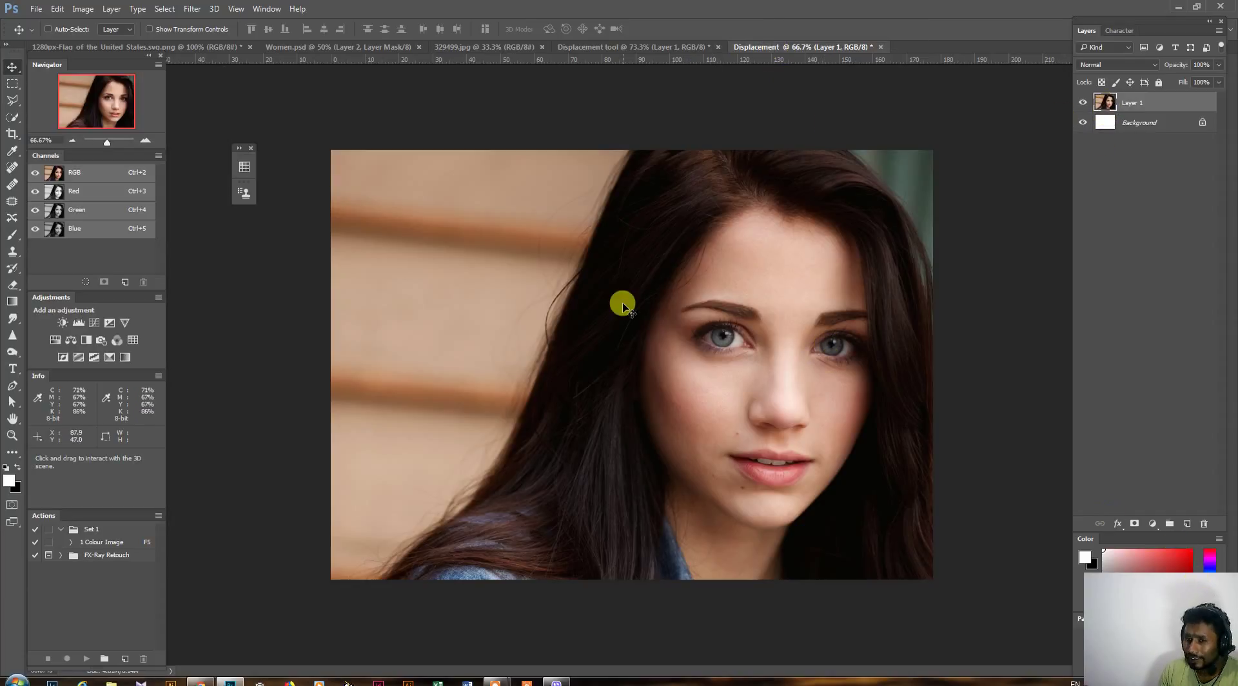
left_click(84, 8)
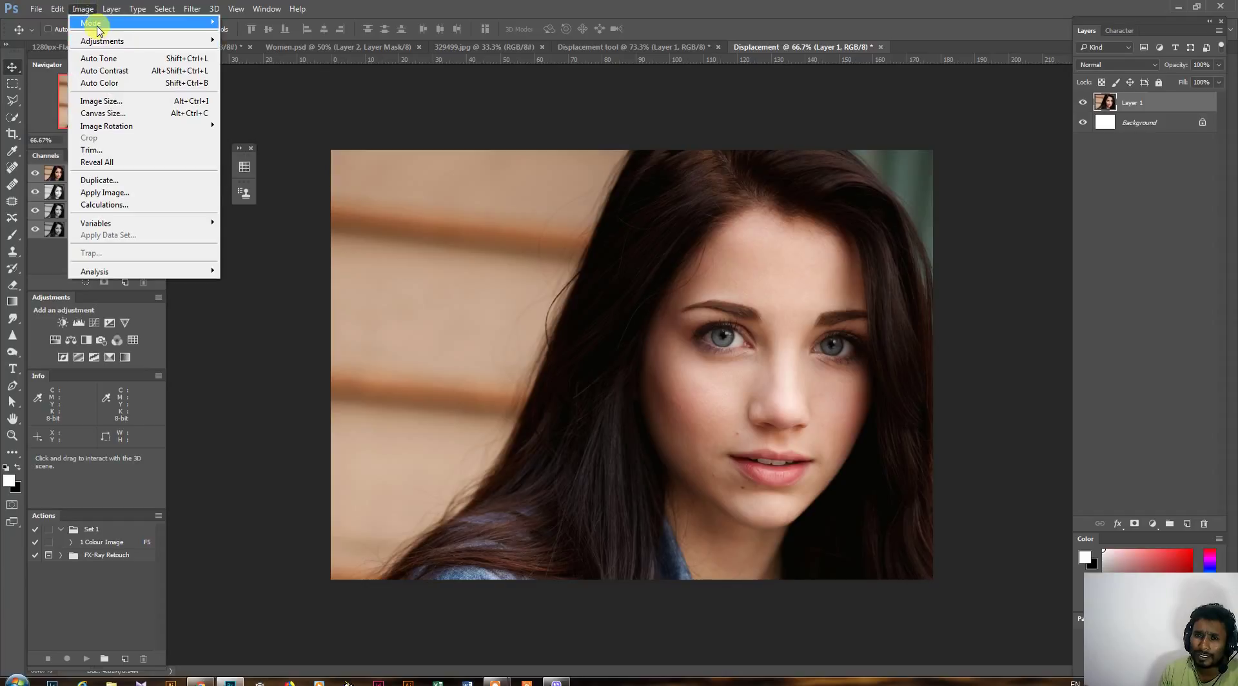
mouse_move(98, 27)
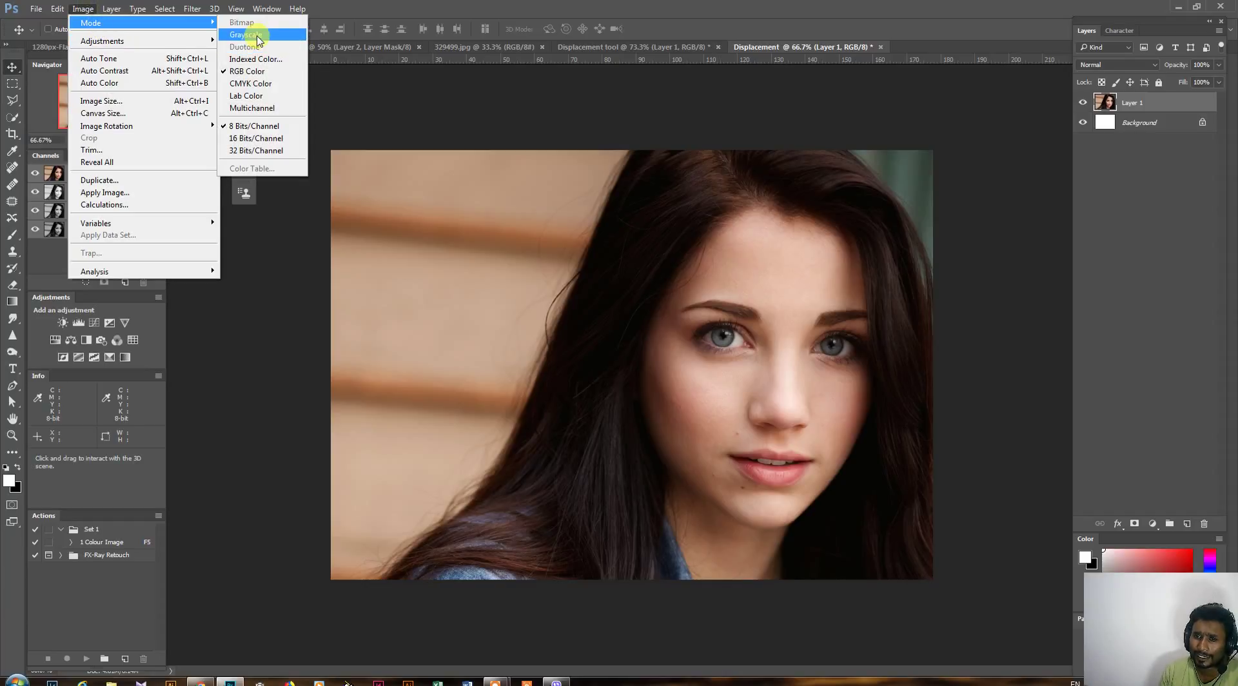
left_click(442, 14)
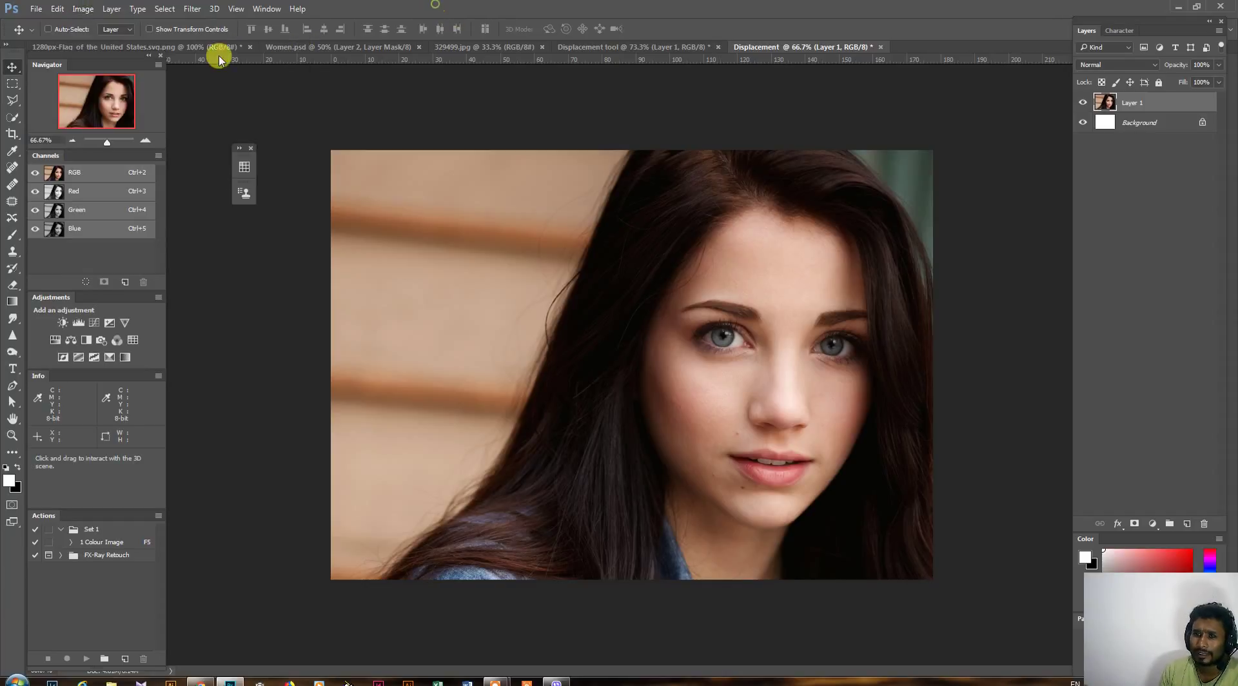
- Try Desaturate on the portrait layer of the duplicate and undo it each time
left_click(83, 8)
mouse_move(94, 41)
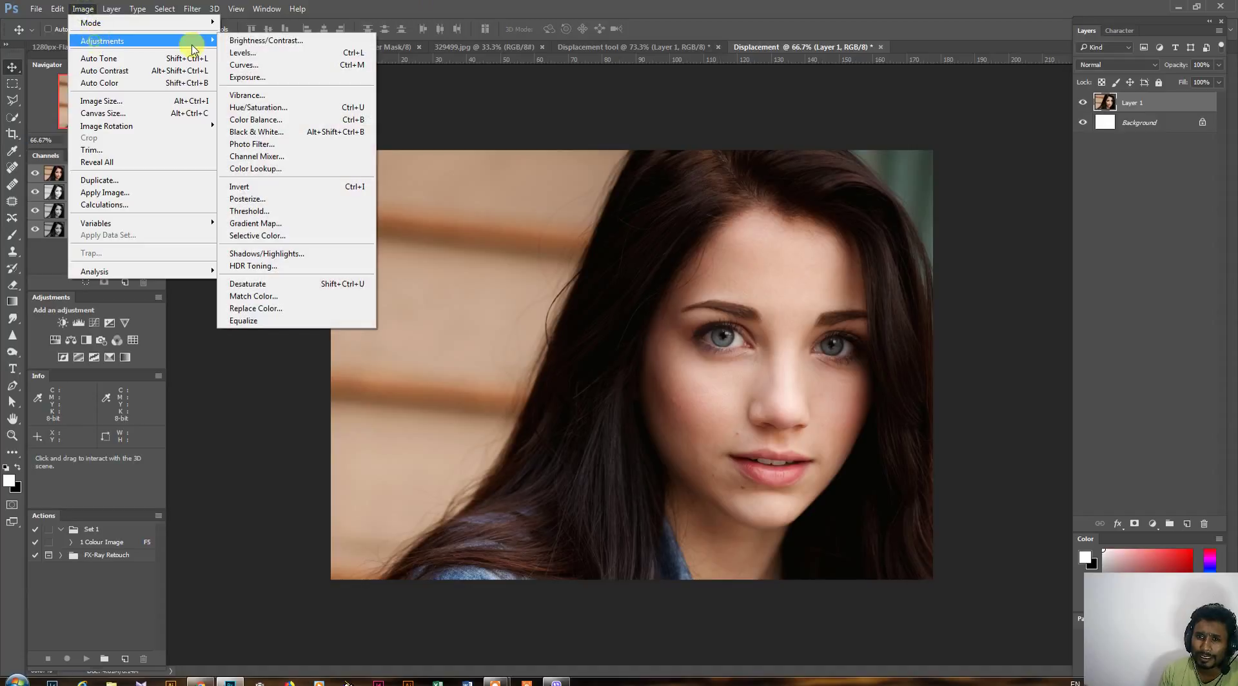
left_click(255, 291)
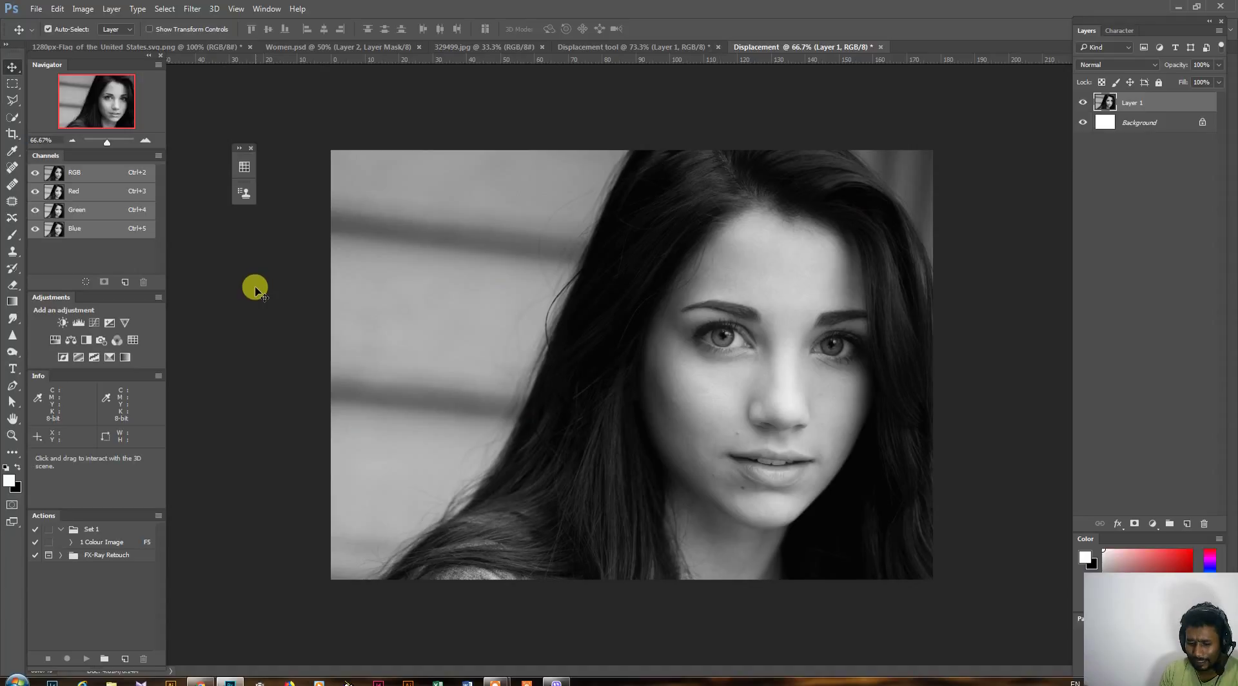
key("ctrl+z")
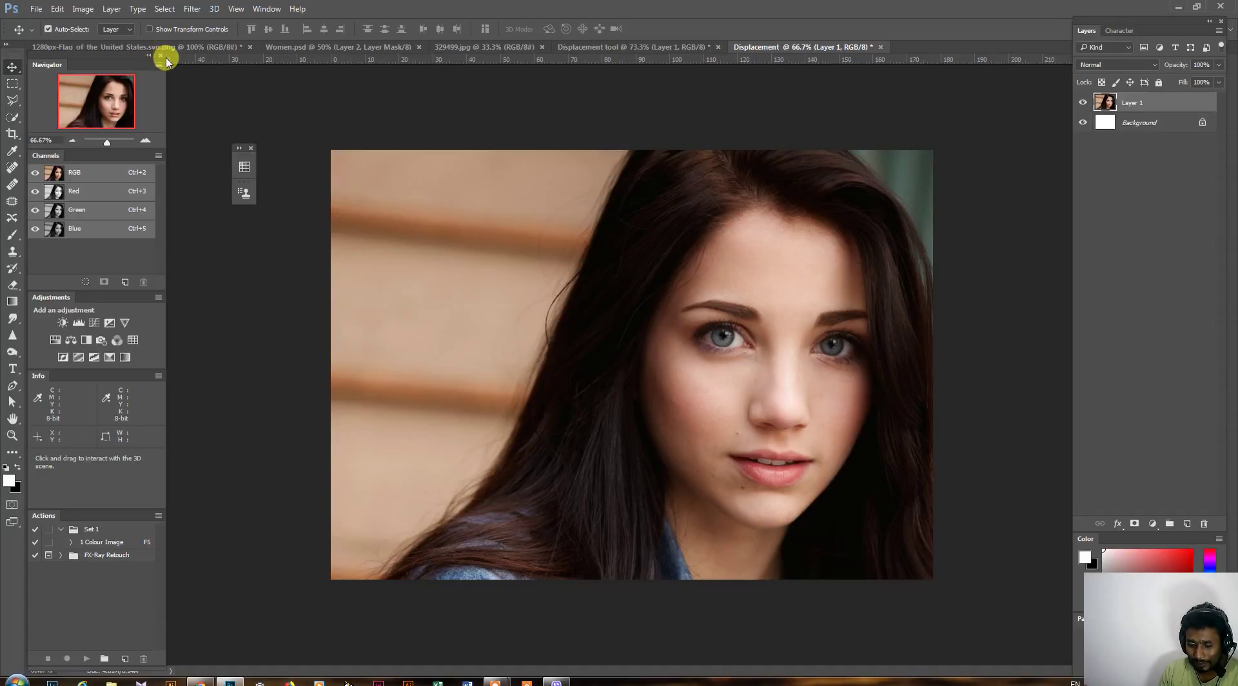
key("ctrl+shift+u")
key("ctrl")
key("ctrl+z")
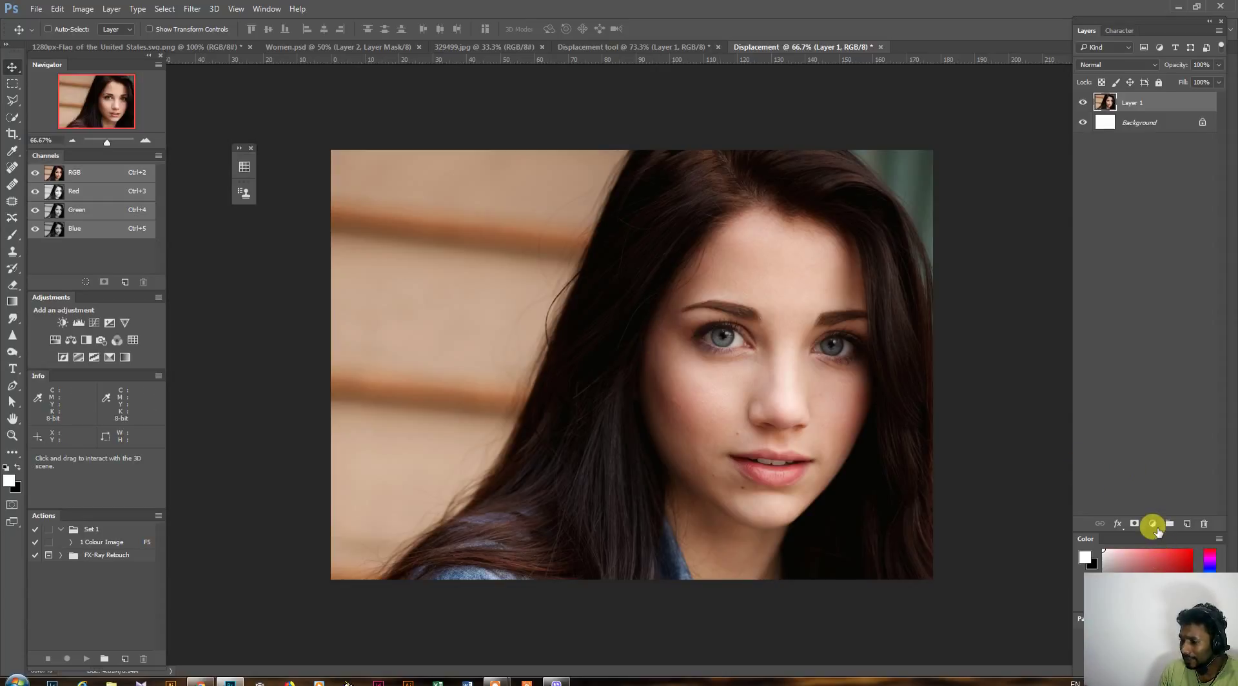
- Add a Hue/Saturation adjustment layer above the portrait and set its saturation to -100
left_click(1153, 523)
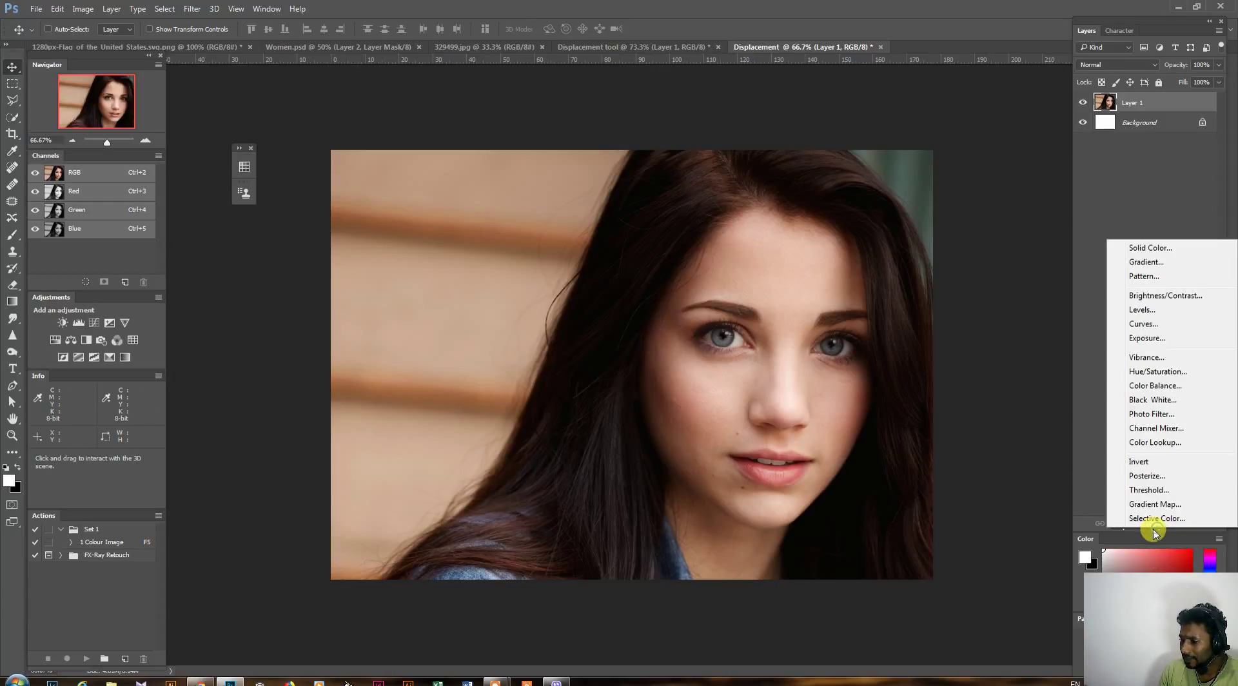
left_click(1161, 372)
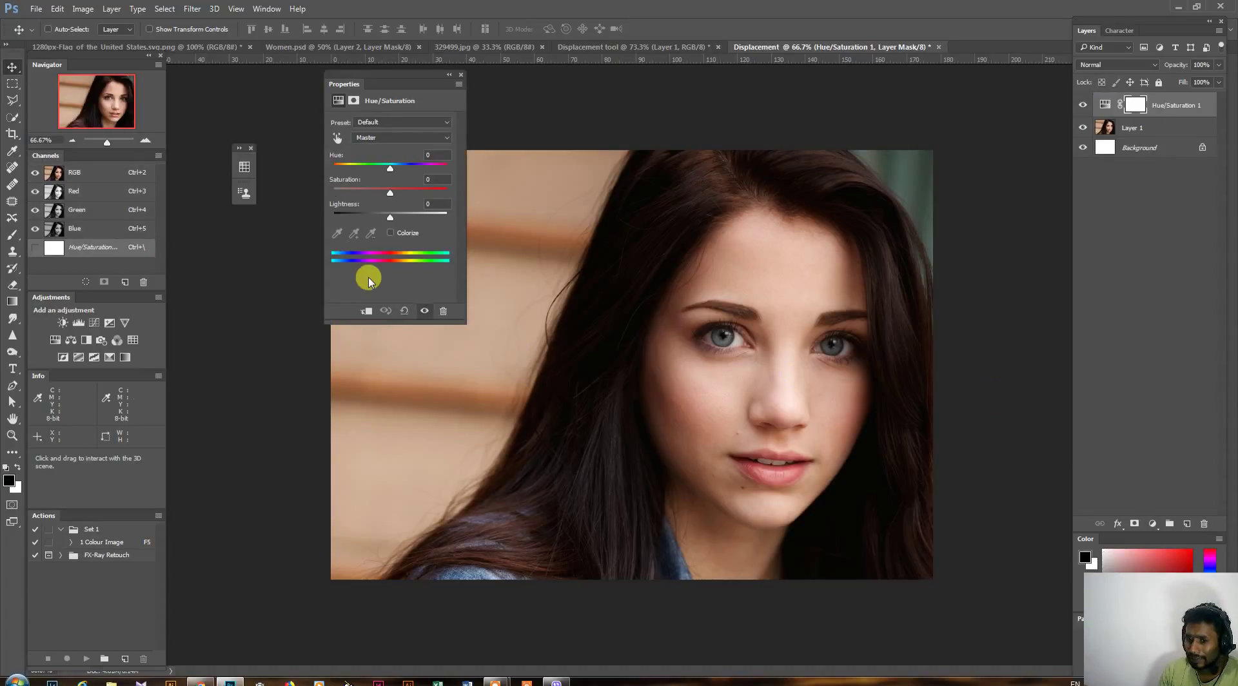
left_click_drag(389, 196, 336, 190)
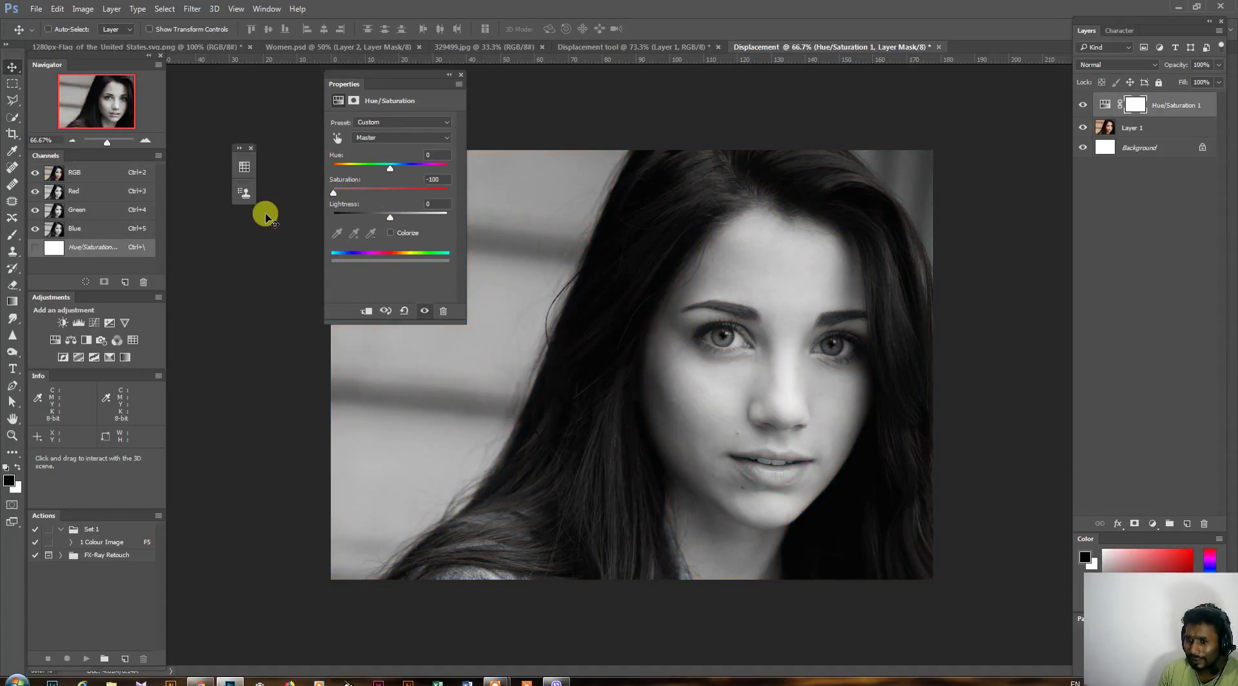
left_click(460, 77)
key("ctrl")
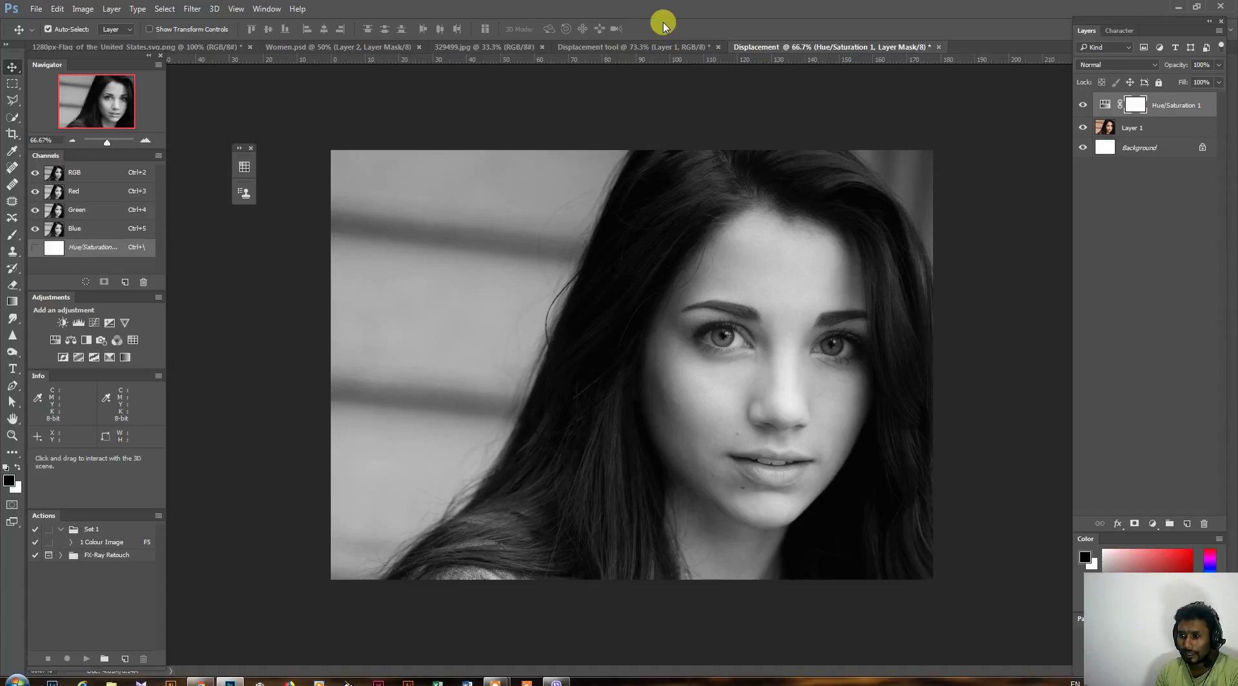
- Apply Levels to the Hue/Saturation layer mask with a midtone input of 2.48 and a black output level of 79
key("ctrl+l")
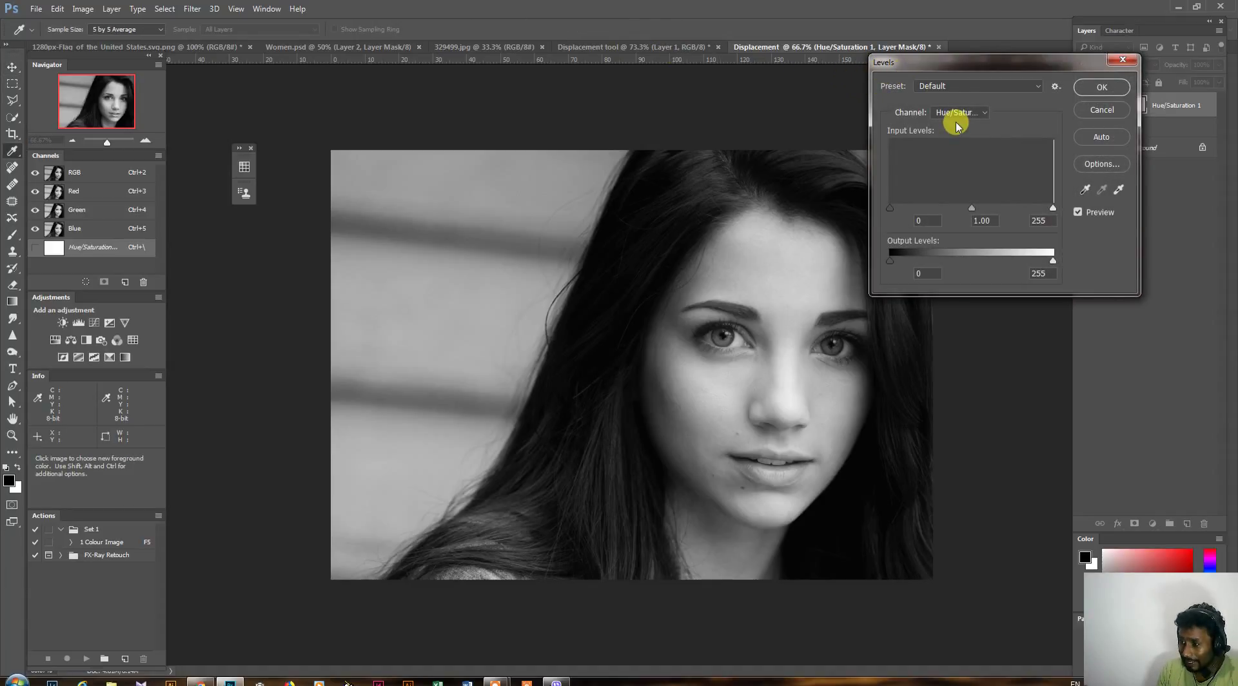
left_click_drag(953, 67, 960, 63)
left_click_drag(896, 258, 915, 258)
mouse_move(1059, 256)
left_mouse_down()
mouse_move(1008, 255)
mouse_move(1060, 257)
left_mouse_up()
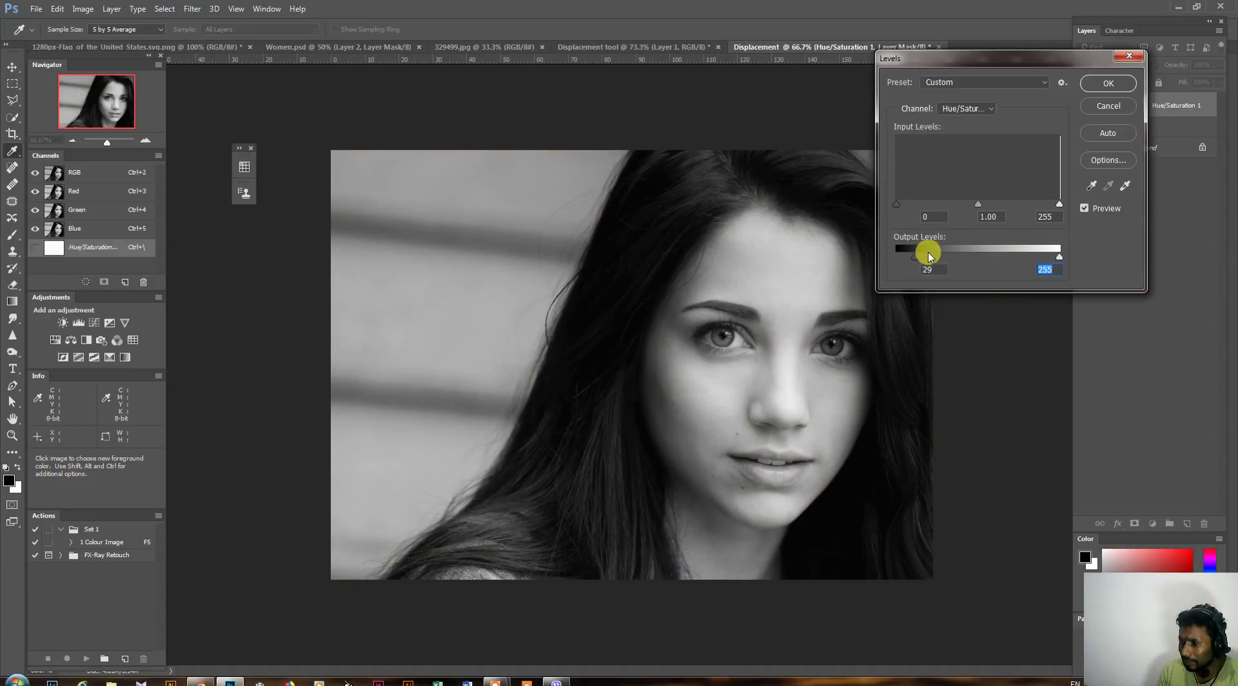
left_click(990, 109)
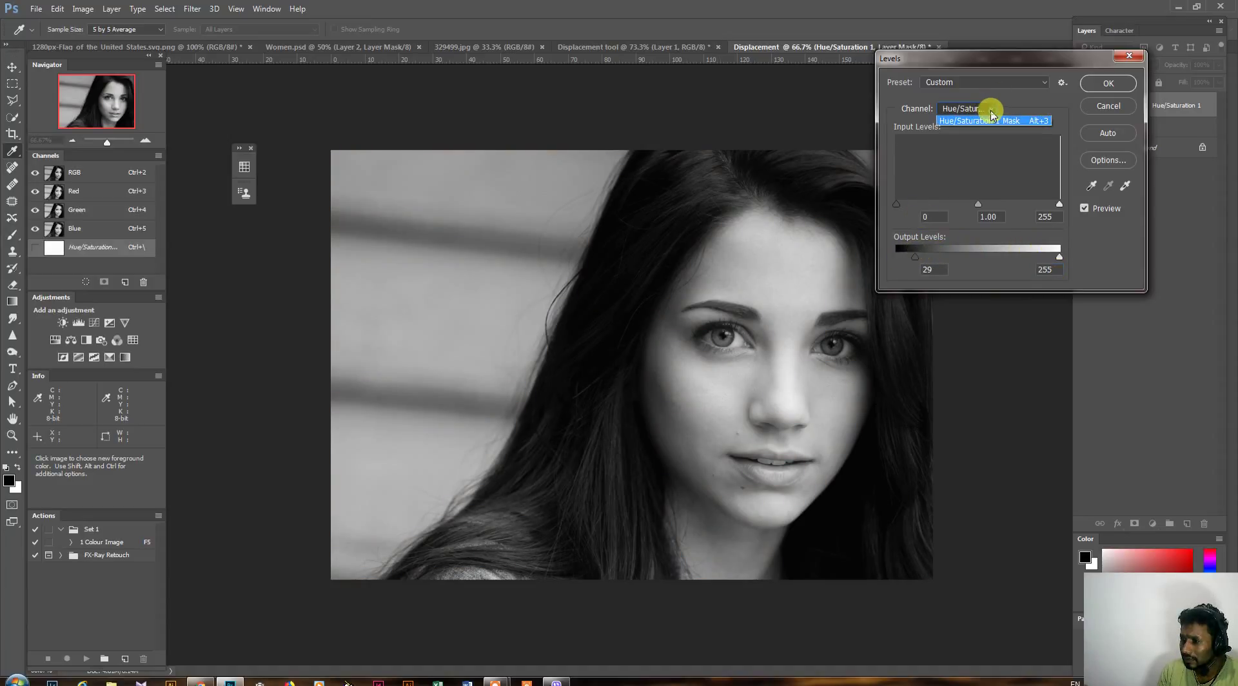
left_click(987, 121)
left_click_drag(978, 207, 927, 208)
left_click_drag(916, 258, 946, 257)
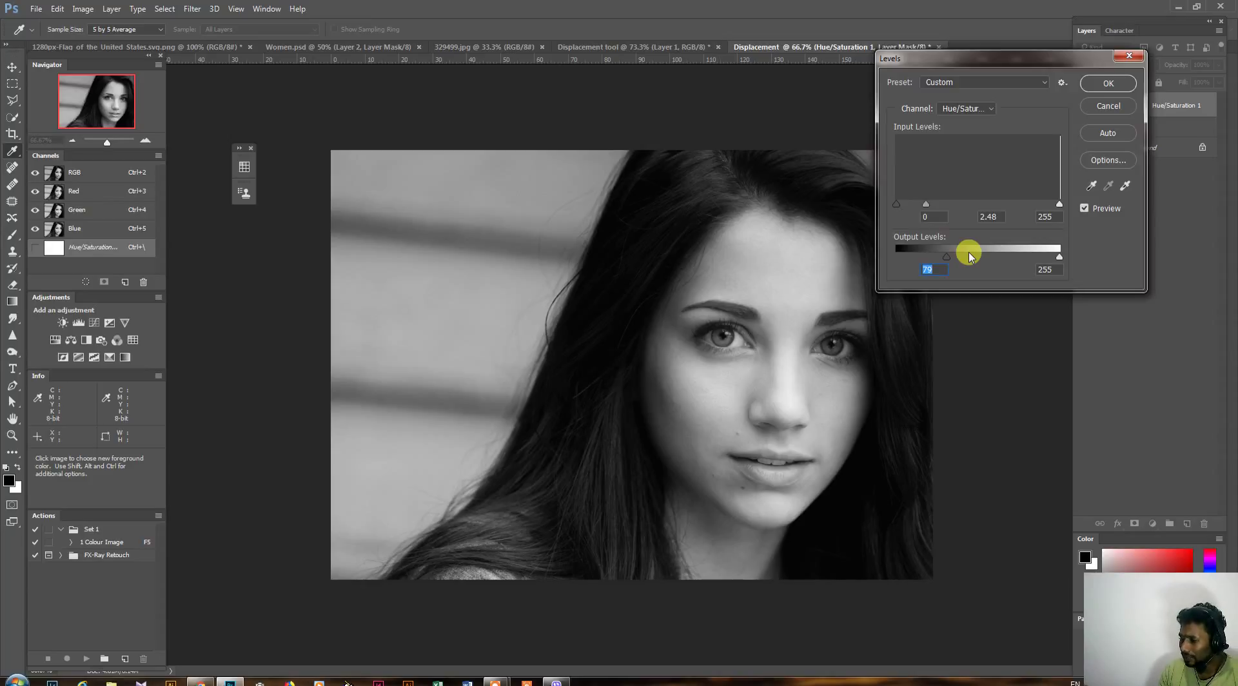
left_click(1112, 87)
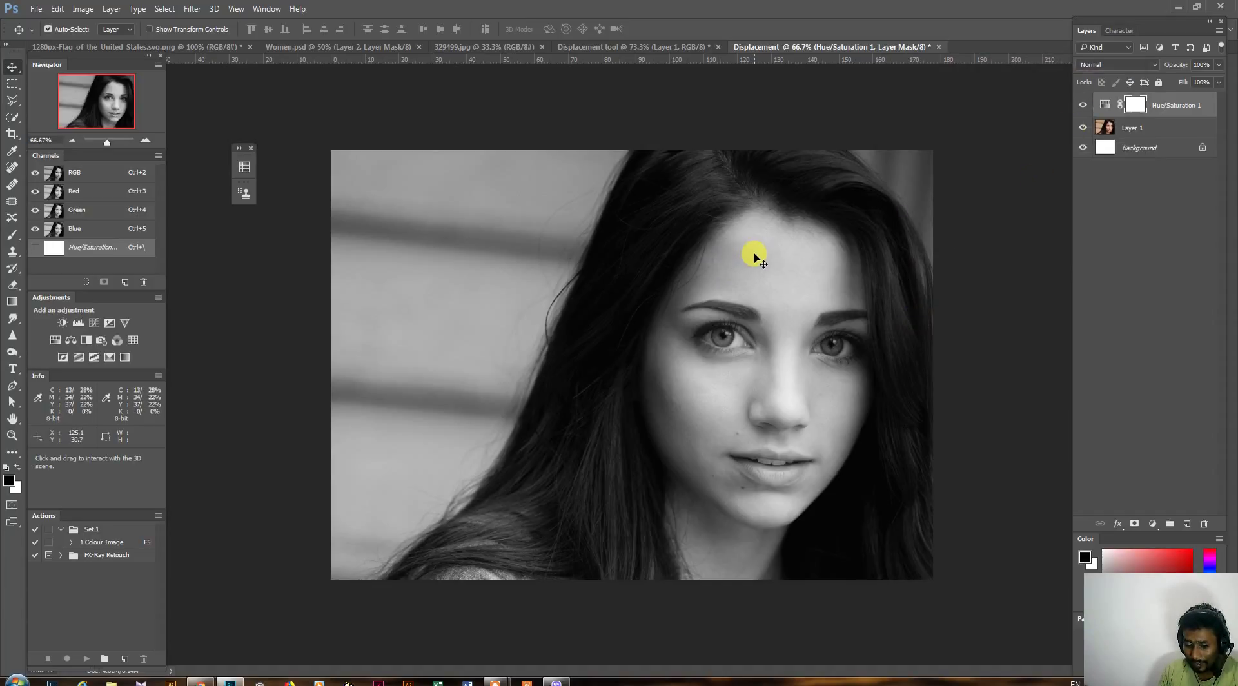
- Save the black-and-white duplicate as Displacement.psd in the Displacement Filter folder with Maximize Compatibility on, and close it
key("ctrl+s")
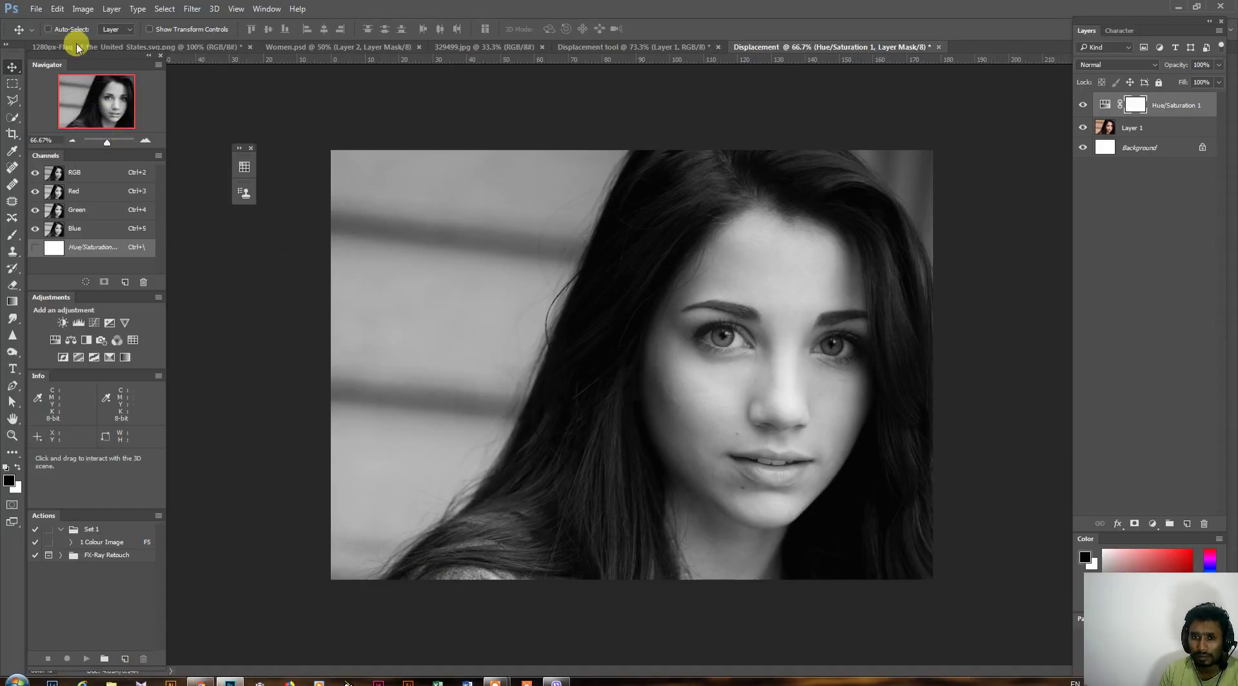
left_click(36, 8)
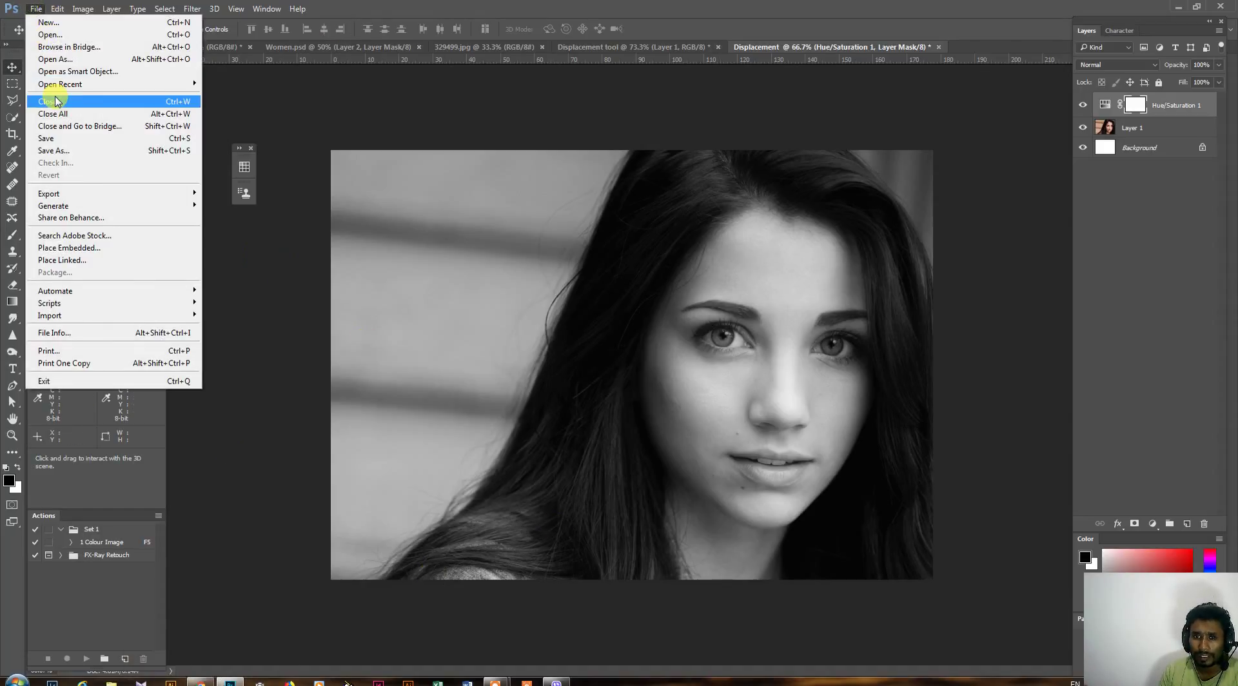
left_click(67, 152)
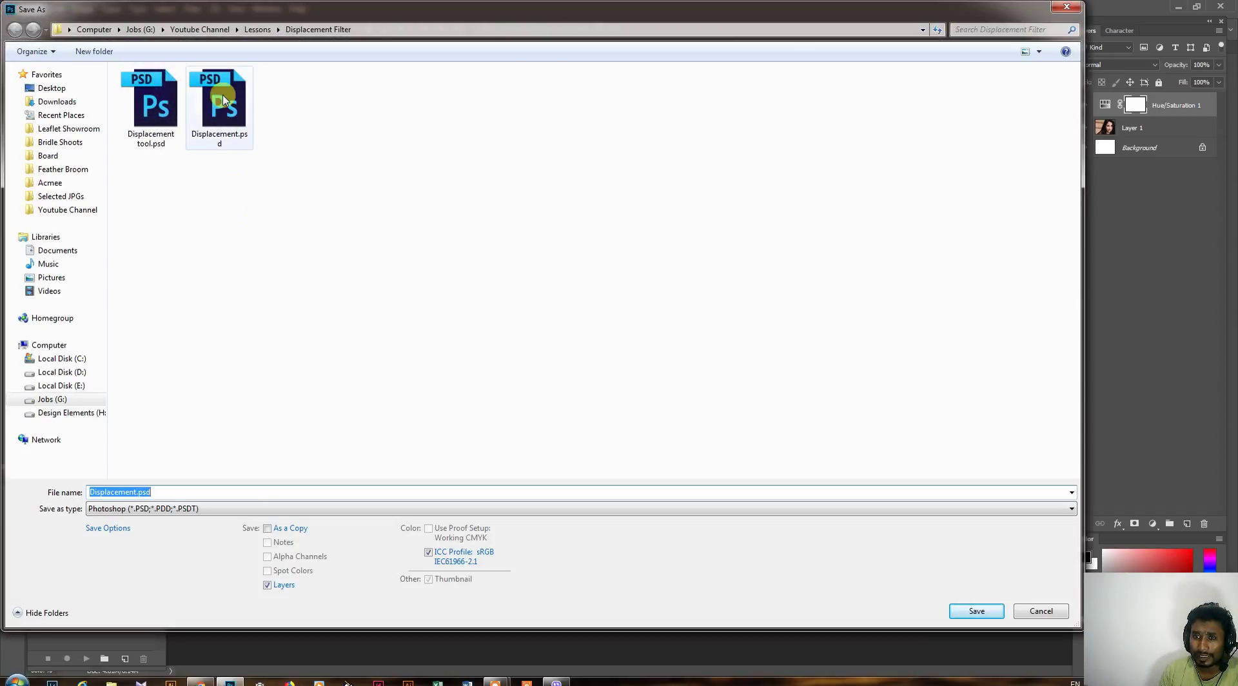
left_click(240, 115)
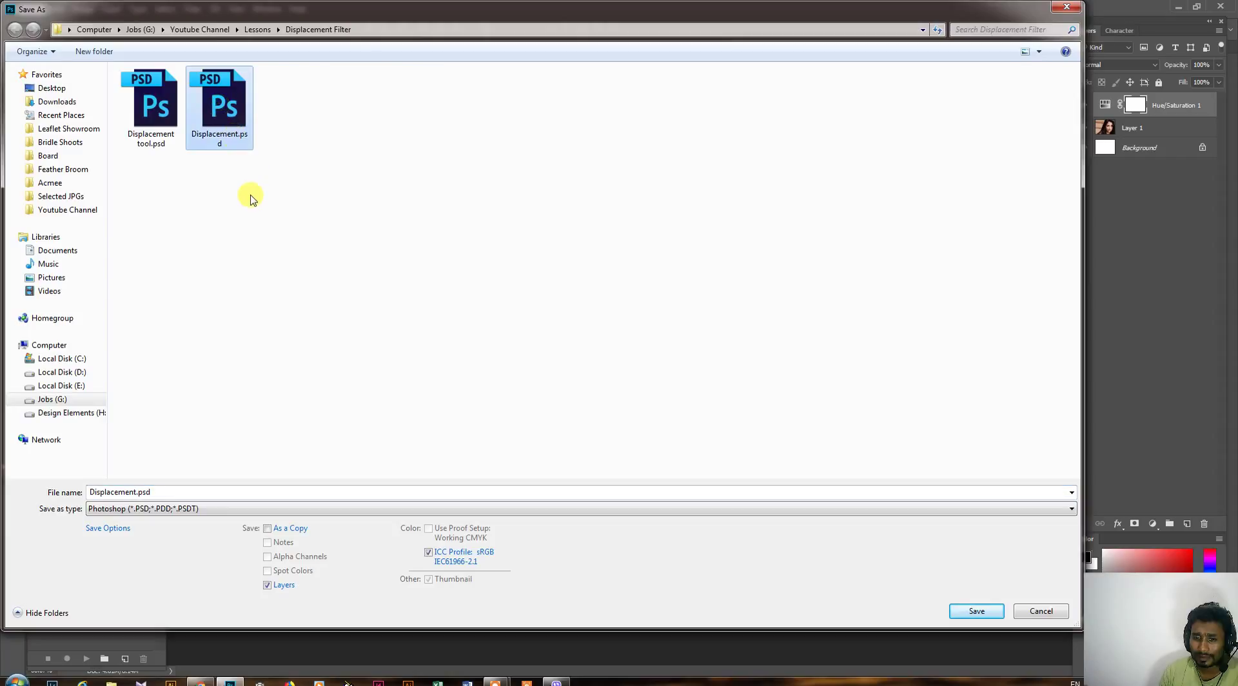
left_click(969, 612)
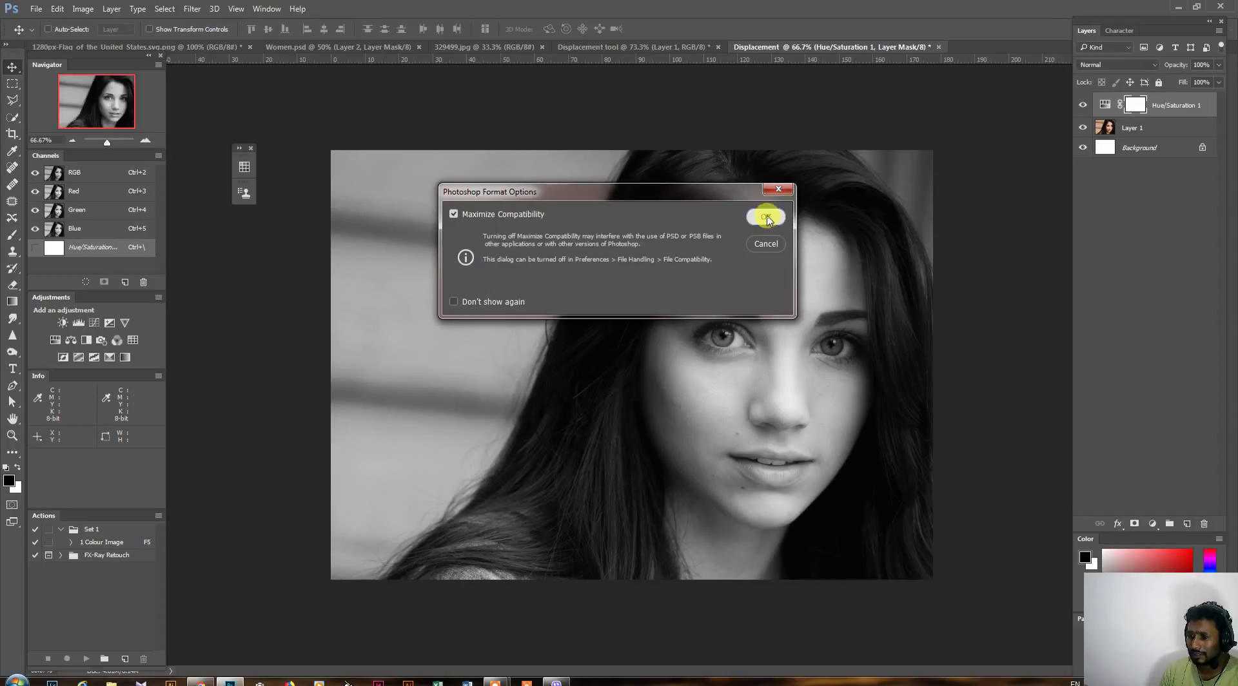
left_click(764, 215)
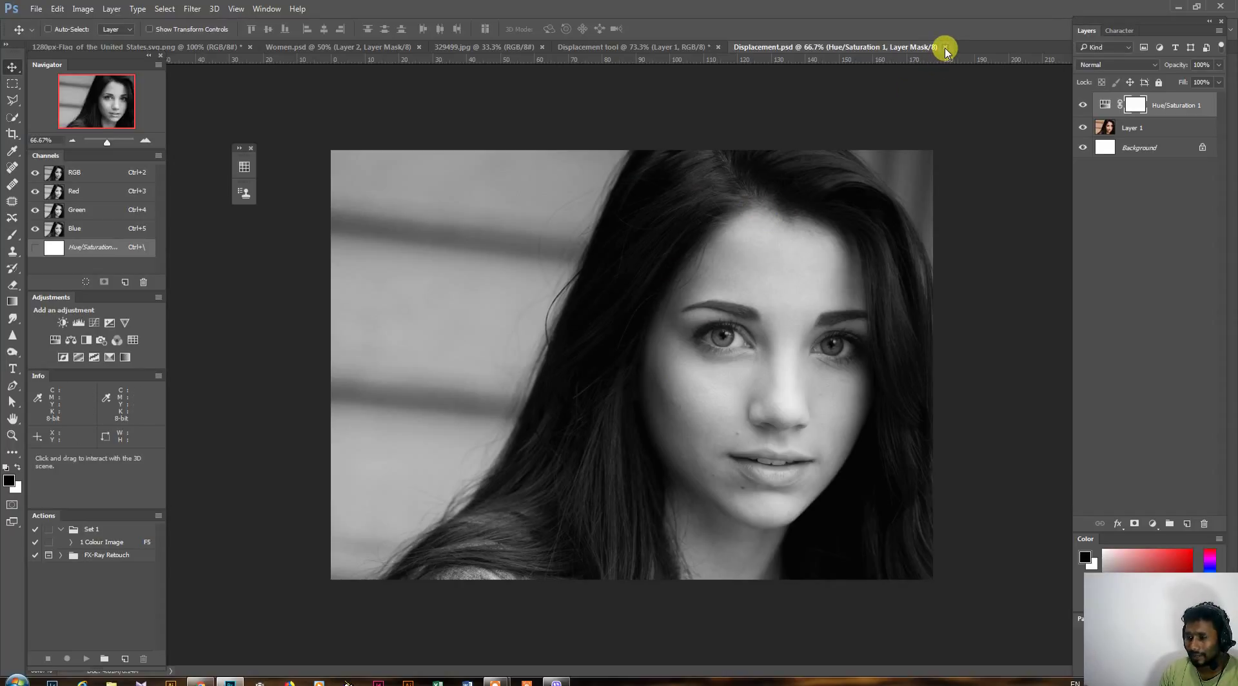
left_click(946, 49)
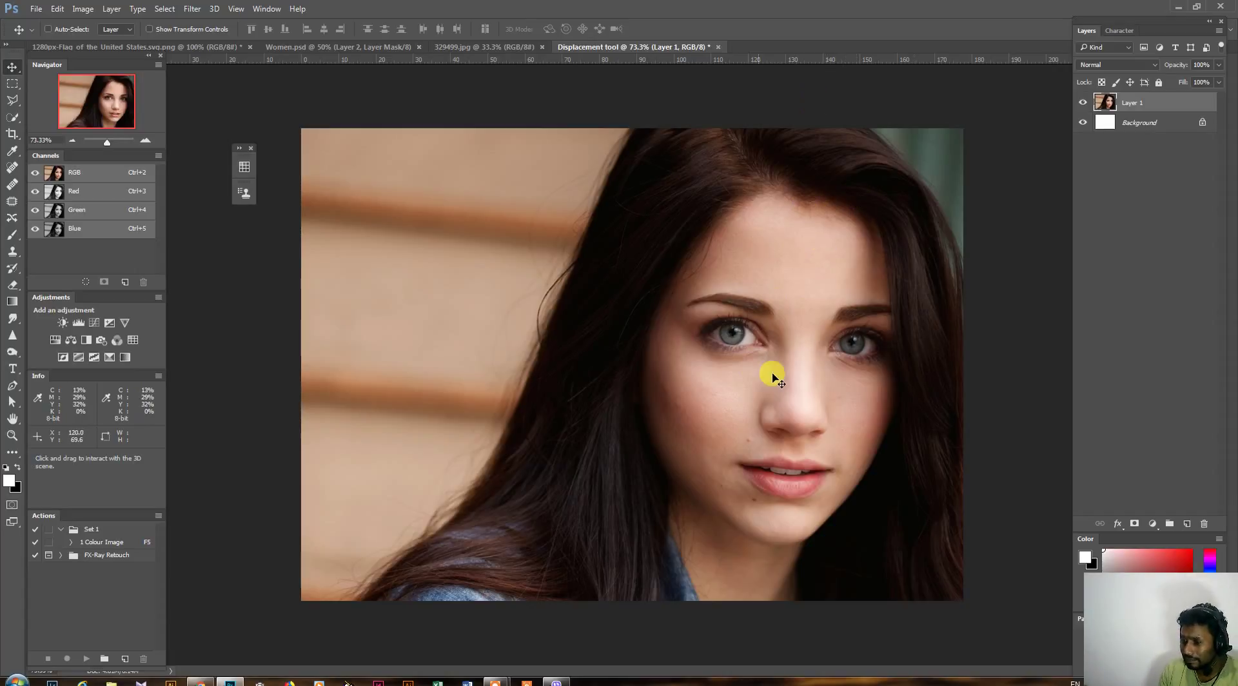
- Copy the entire US flag image into the Displacement tool document as a new layer using the Move tool
left_click(142, 49)
key("ctrl+a")
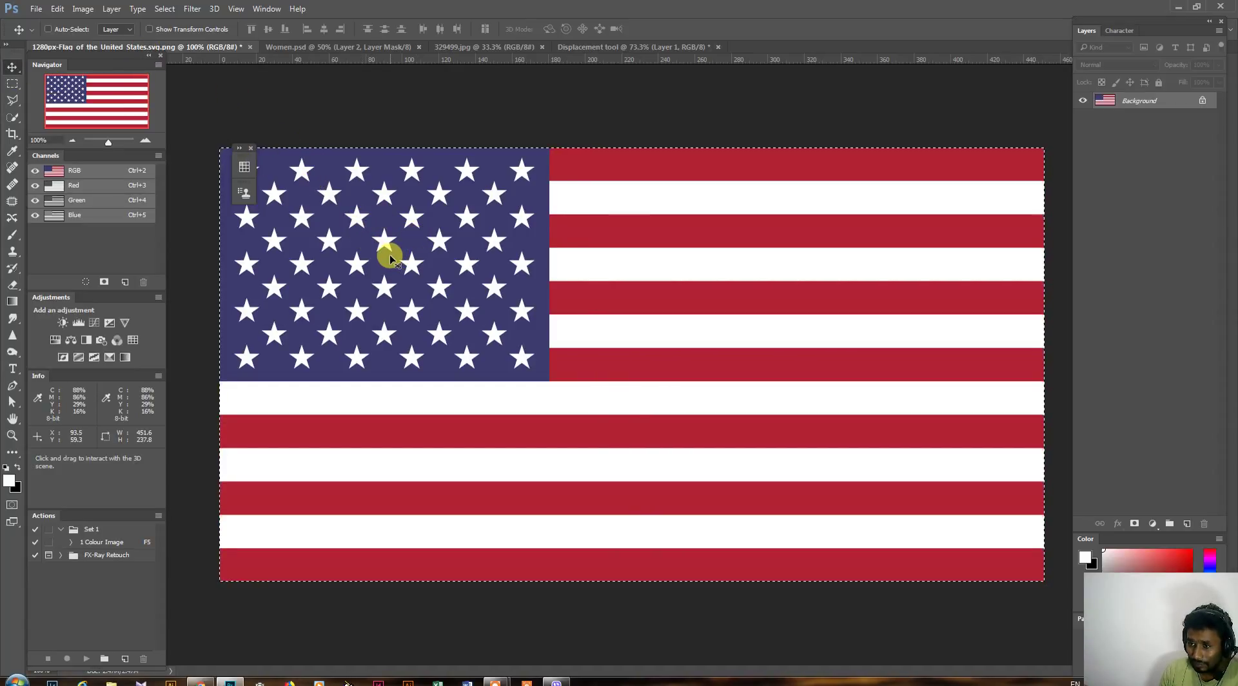
left_click_drag(387, 249, 594, 268)
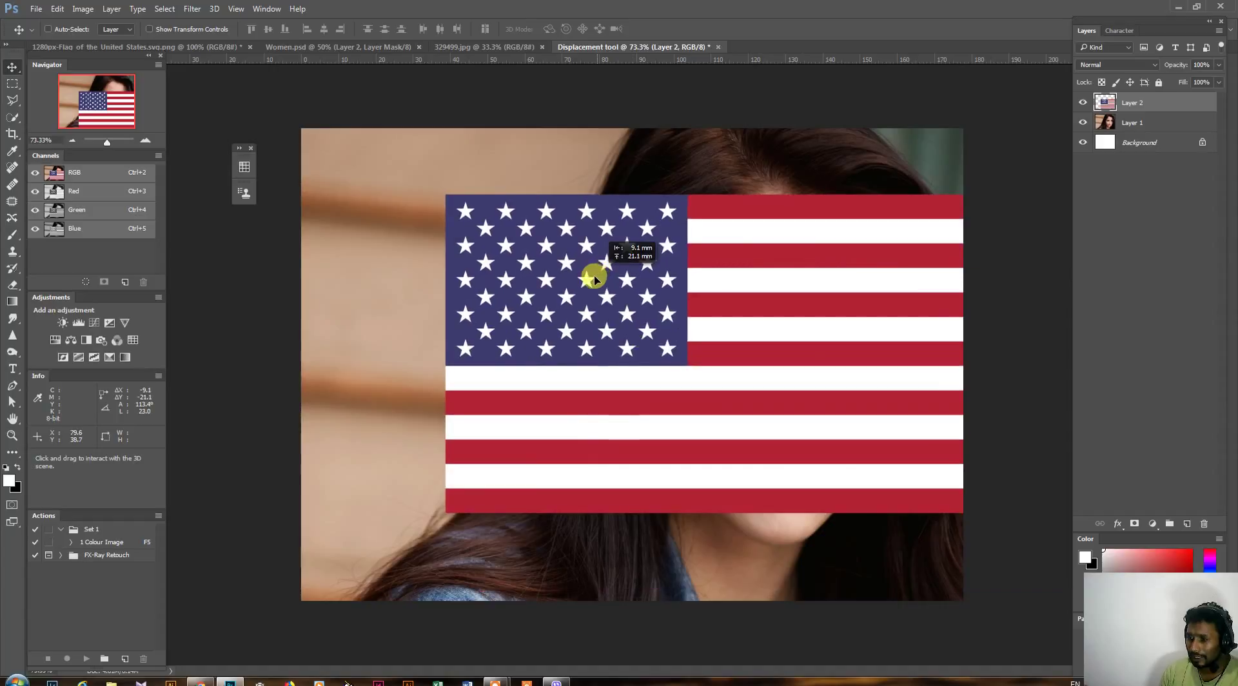
- Rotate the flag layer 90 degrees, scale it proportionally to about 93.2% and position it over the woman's face
left_click_drag(897, 239, 849, 249)
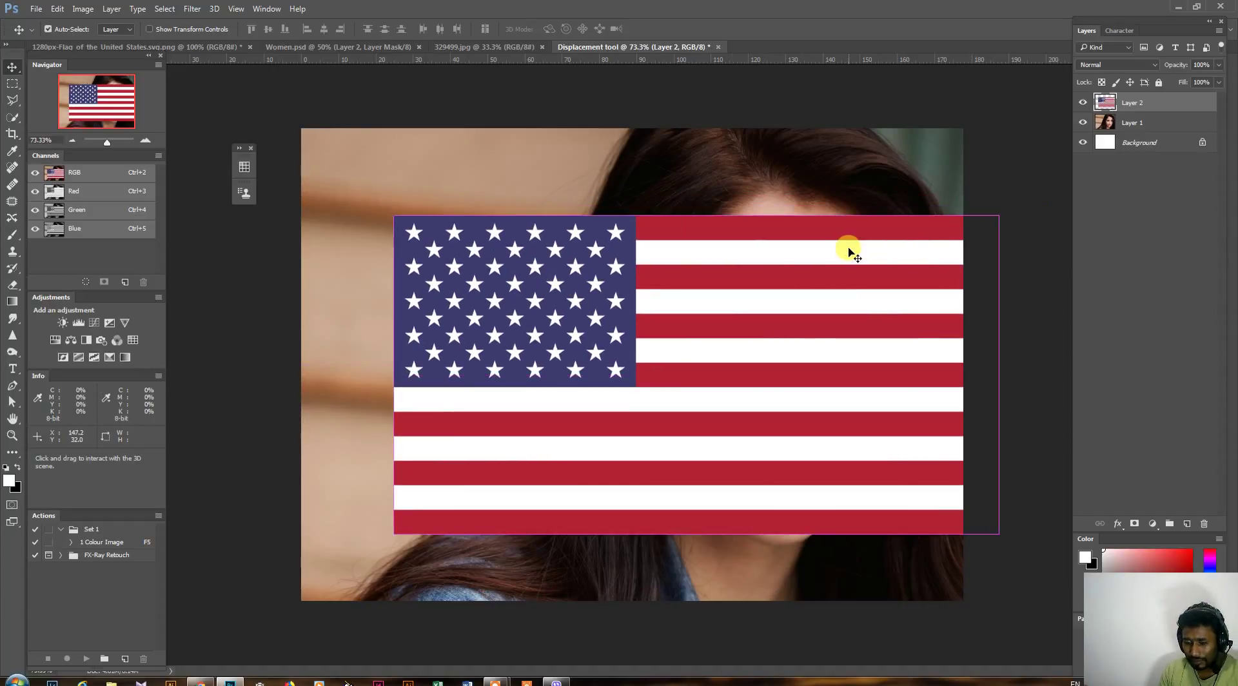
key("ctrl+t")
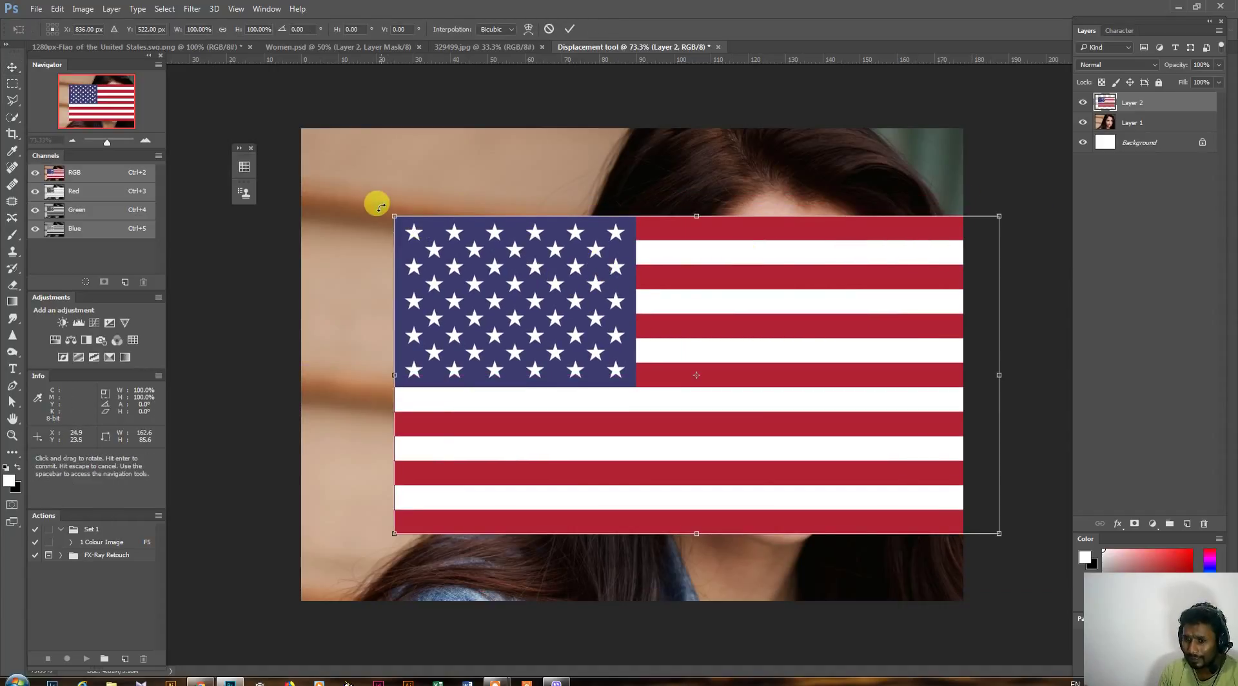
left_click_drag(434, 169, 824, 151)
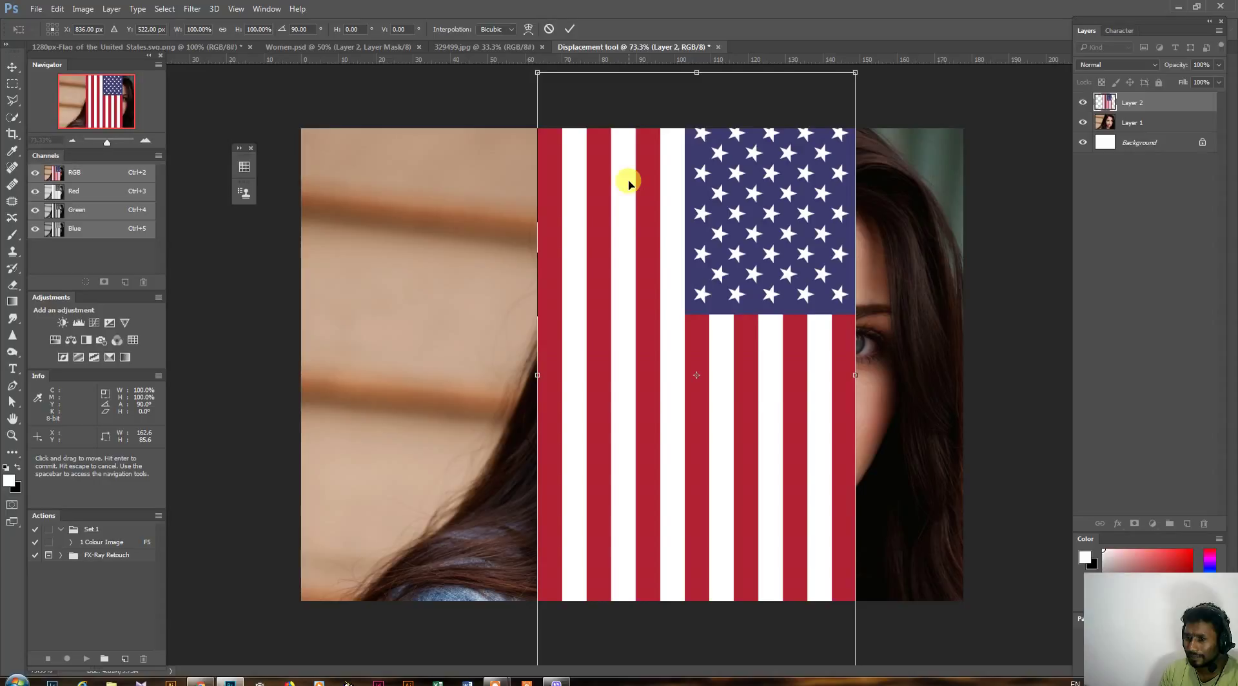
left_click_drag(632, 187, 724, 258)
left_click_drag(634, 151, 643, 170)
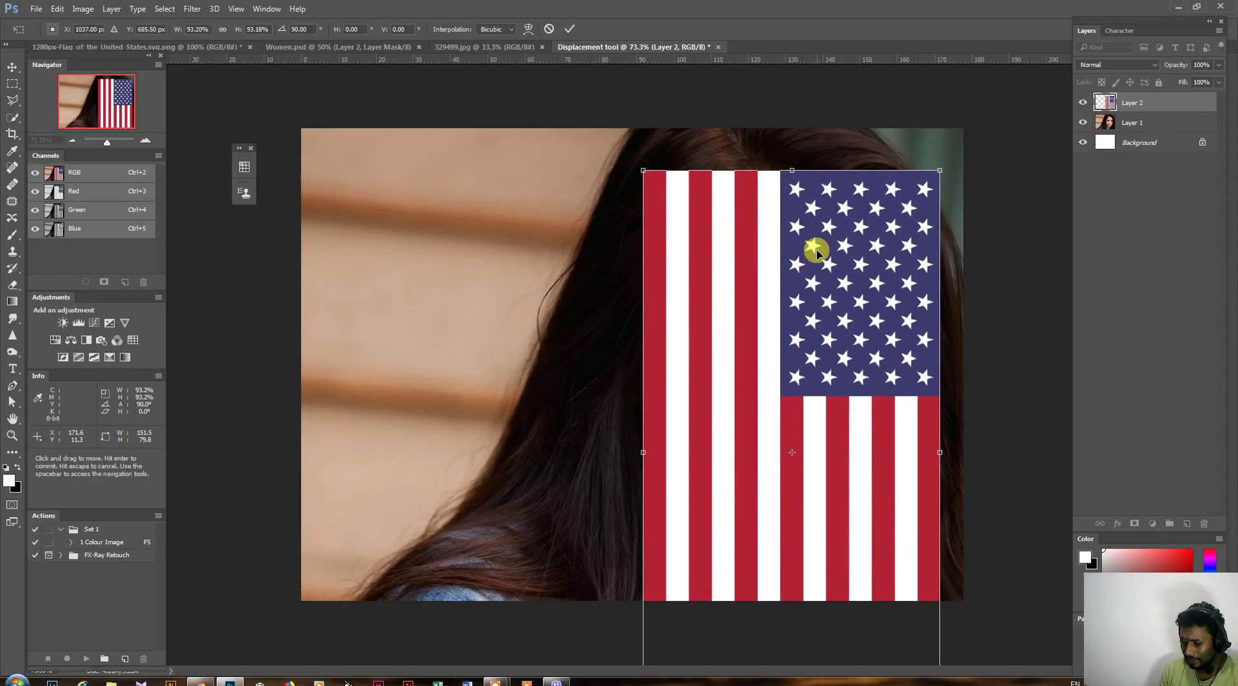
key("Return")
- Add a black layer mask to the flag layer so the whole flag is hidden
left_click(1218, 82)
mouse_move(1218, 82)
left_mouse_down()
mouse_move(1188, 82)
mouse_move(1219, 80)
left_mouse_up()
left_click(1112, 103)
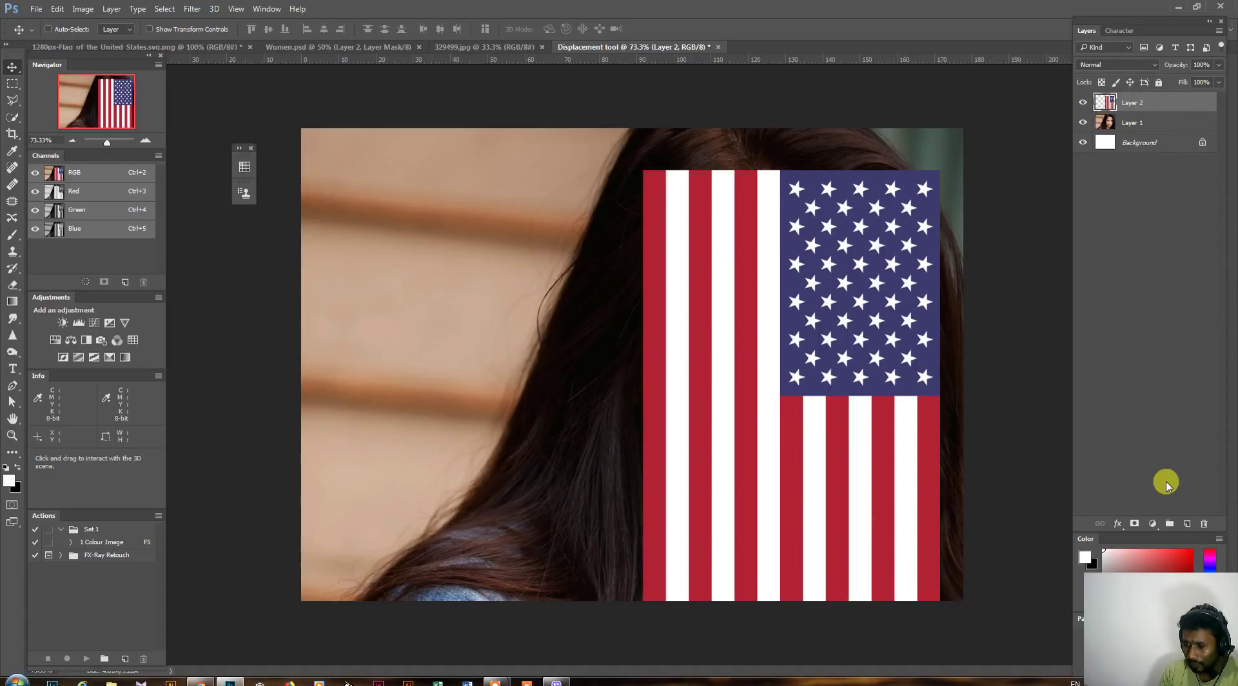
left_click(1135, 524, "alt")
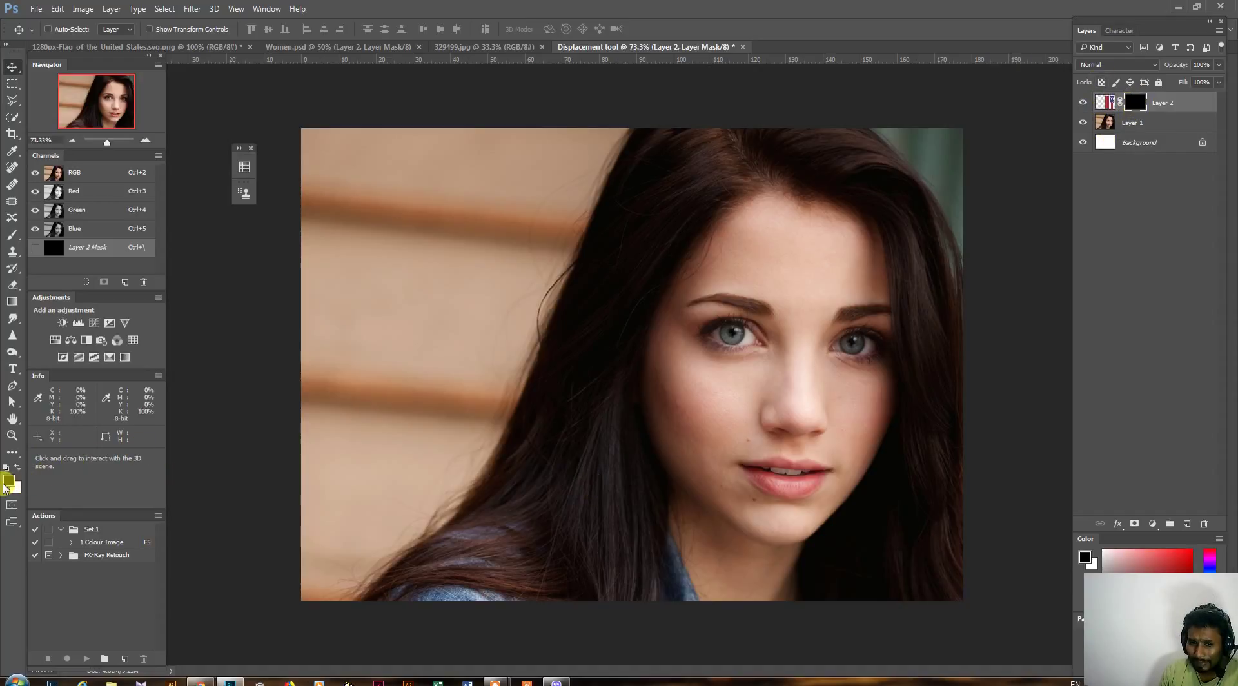
- Set up the Brush tool with white as the foreground colour and a soft tip of 94 px
left_click(16, 468)
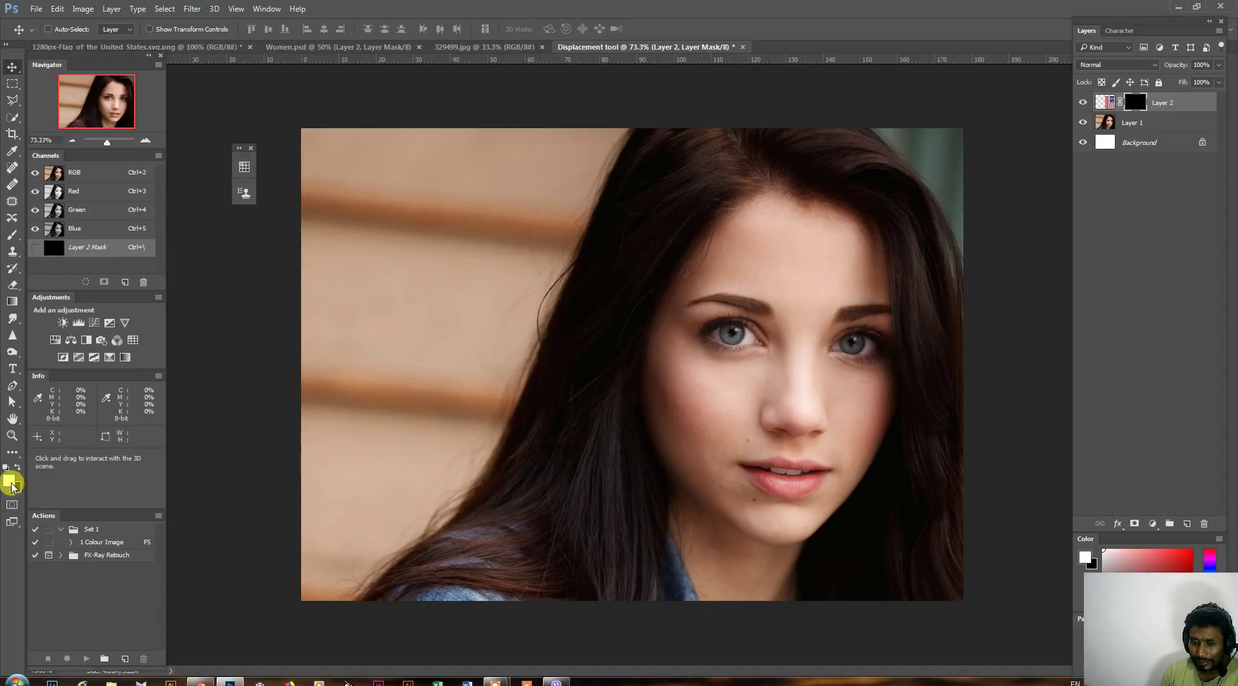
key("x")
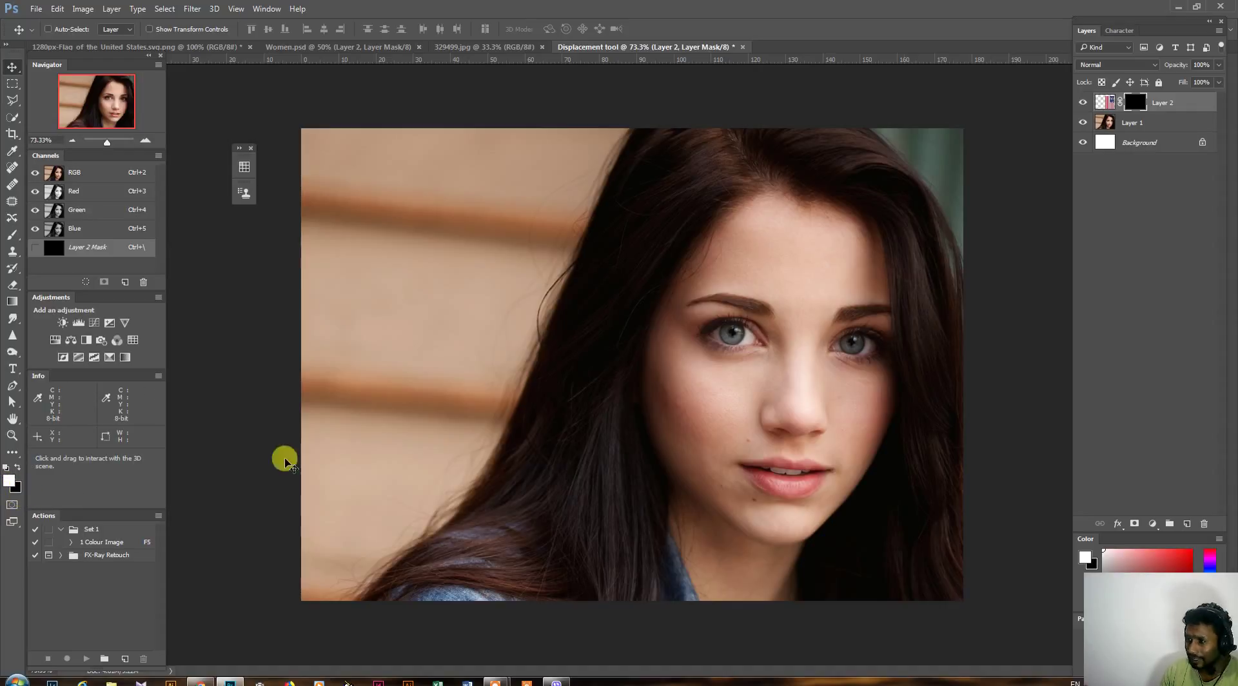
key("b")
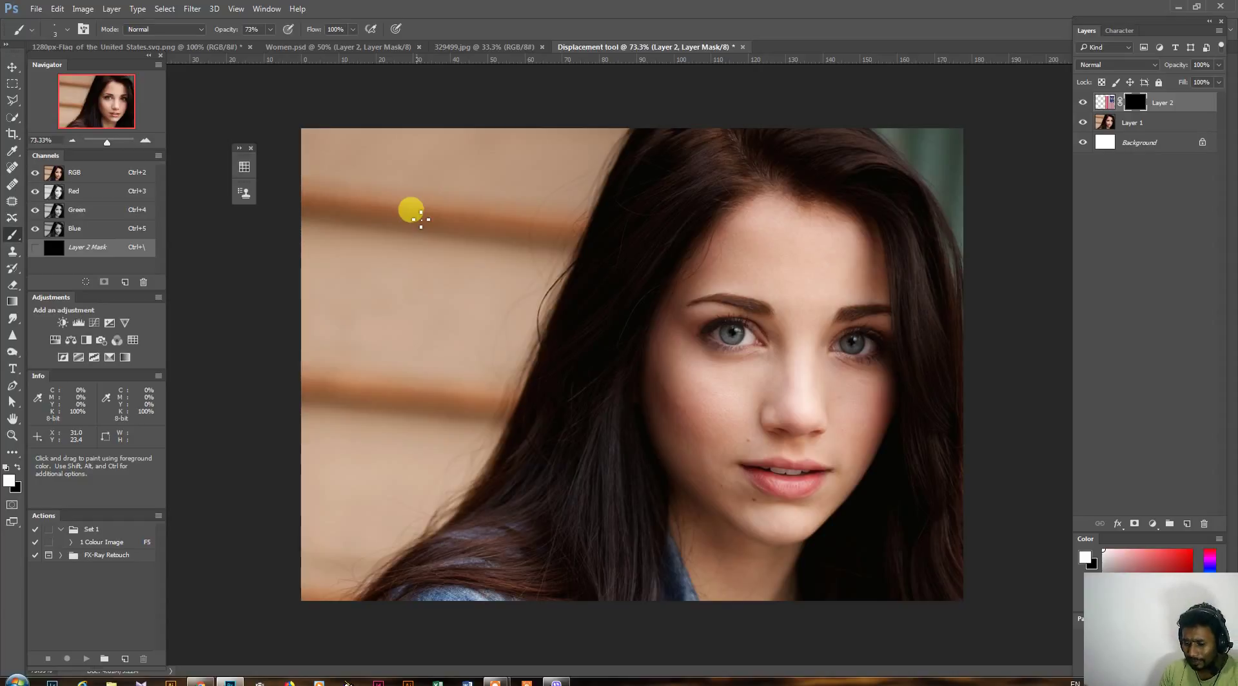
left_click_drag(422, 221, 520, 240)
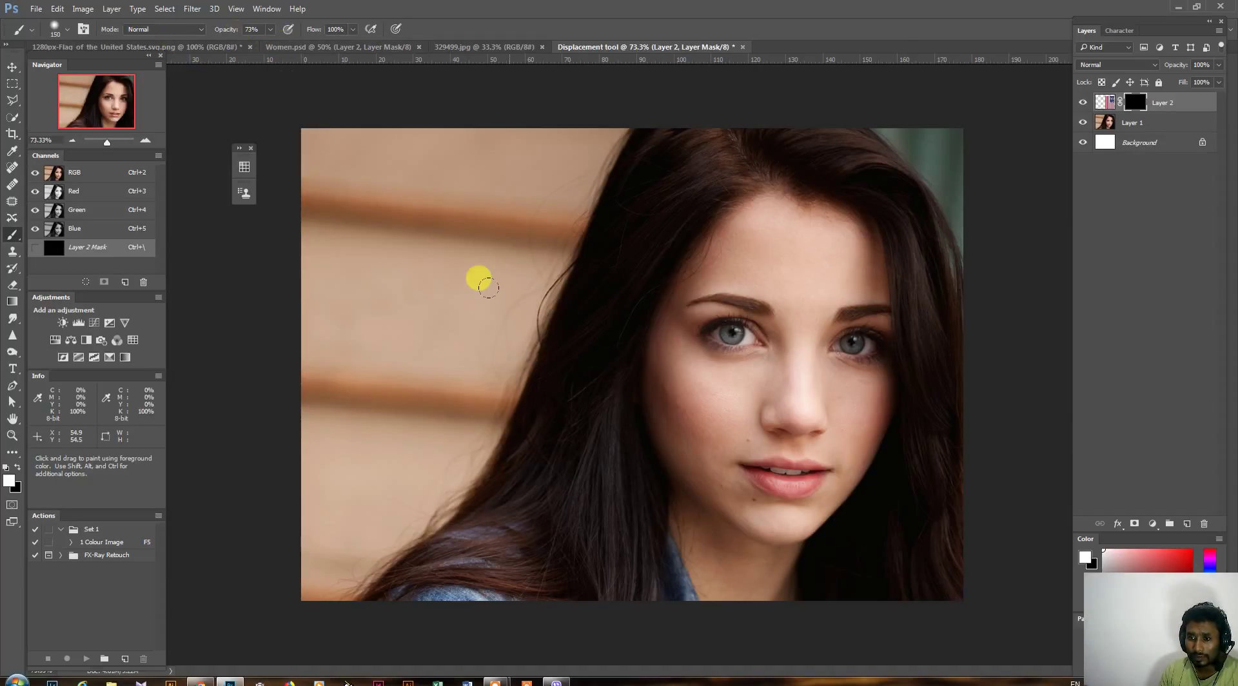
right_click(440, 233)
mouse_move(546, 273)
left_mouse_down()
mouse_move(570, 273)
mouse_move(578, 246)
left_mouse_up()
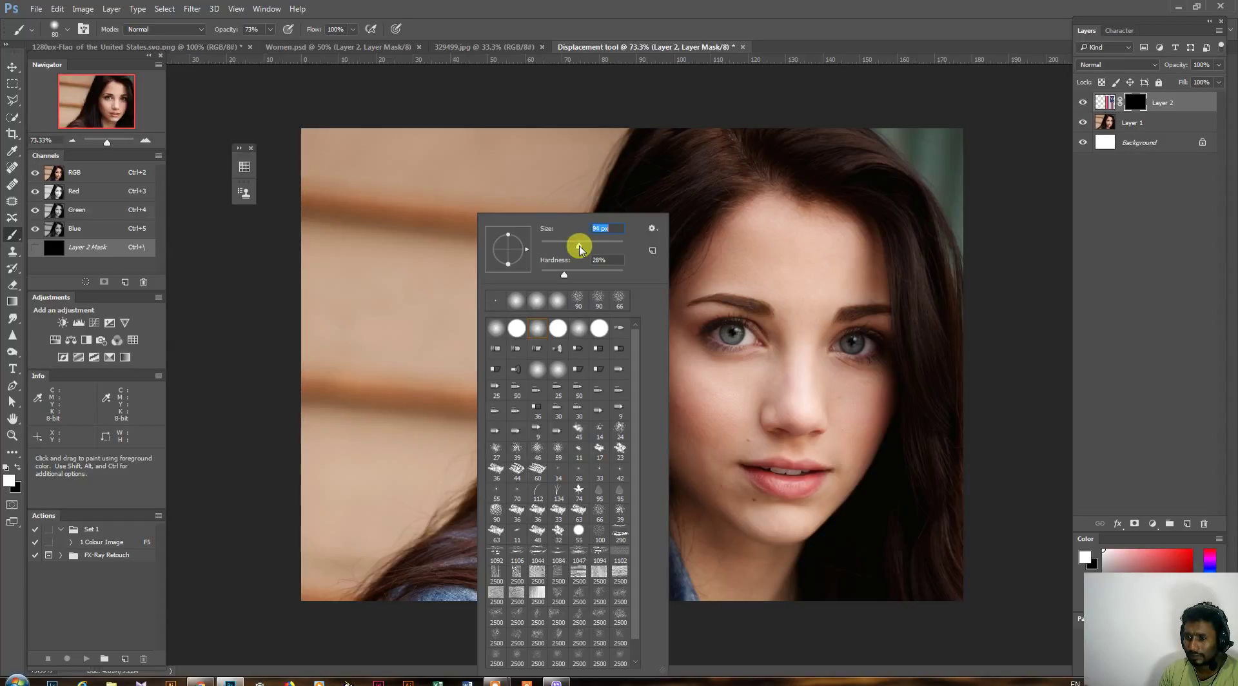
left_click(879, 22)
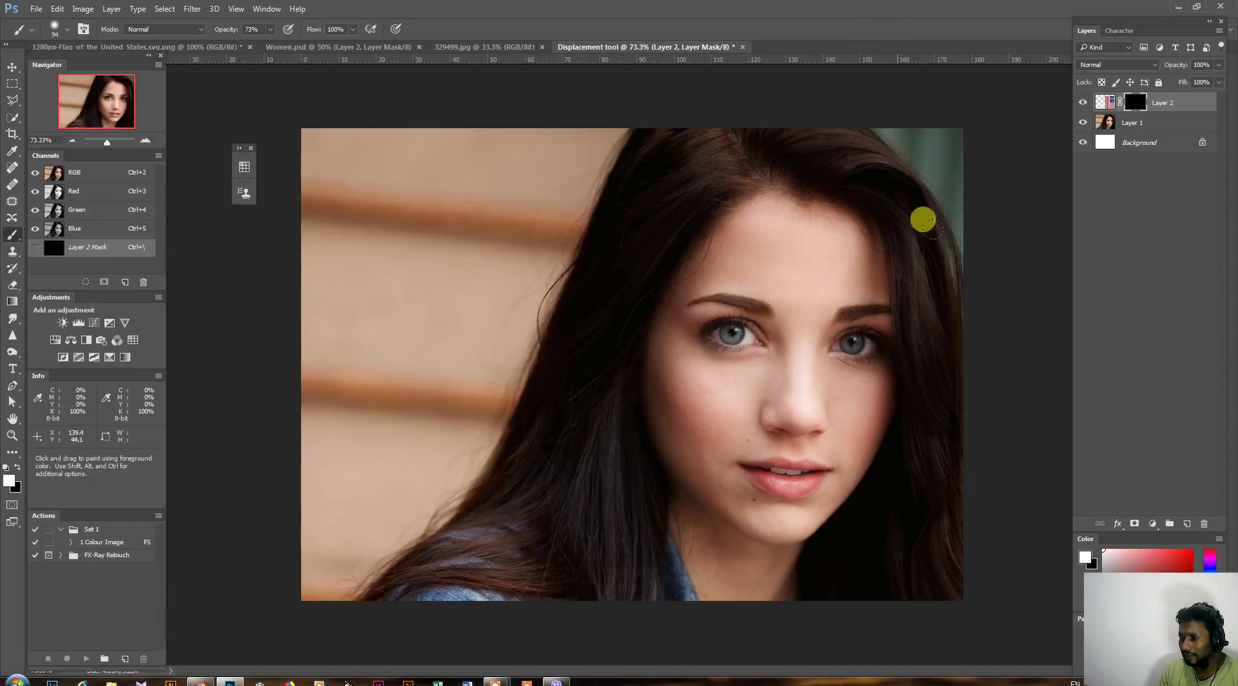
- Try revealing the flag over the forehead on the mask with white at 100% brush opacity, and paint it back out with black
left_click(272, 31)
left_click_drag(270, 45, 290, 43)
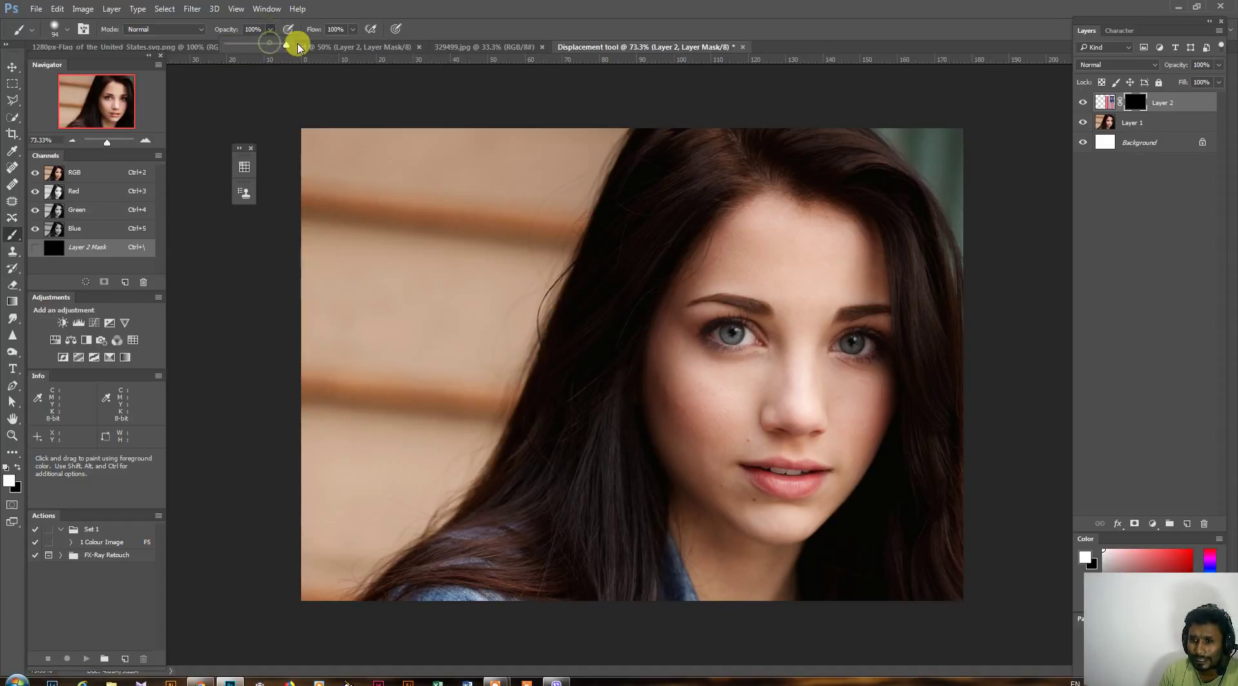
mouse_move(713, 293)
left_mouse_down()
mouse_move(747, 334)
mouse_move(744, 305)
mouse_move(794, 303)
mouse_move(748, 285)
mouse_move(793, 291)
mouse_move(783, 318)
mouse_move(759, 276)
mouse_move(763, 244)
mouse_move(810, 239)
mouse_move(819, 274)
left_mouse_up()
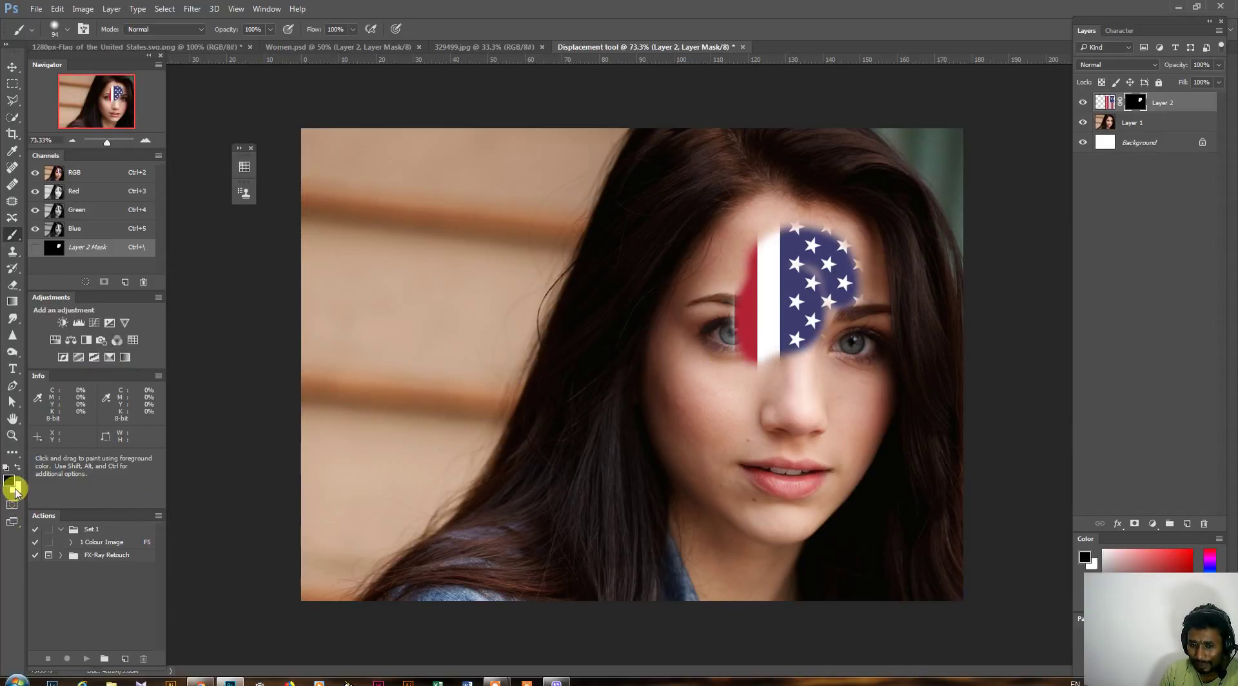
mouse_move(700, 355)
left_mouse_down()
mouse_move(724, 285)
mouse_move(791, 215)
mouse_move(821, 284)
mouse_move(803, 247)
mouse_move(786, 258)
mouse_move(746, 349)
mouse_move(784, 281)
mouse_move(783, 342)
mouse_move(822, 308)
mouse_move(751, 204)
mouse_move(801, 304)
left_mouse_up()
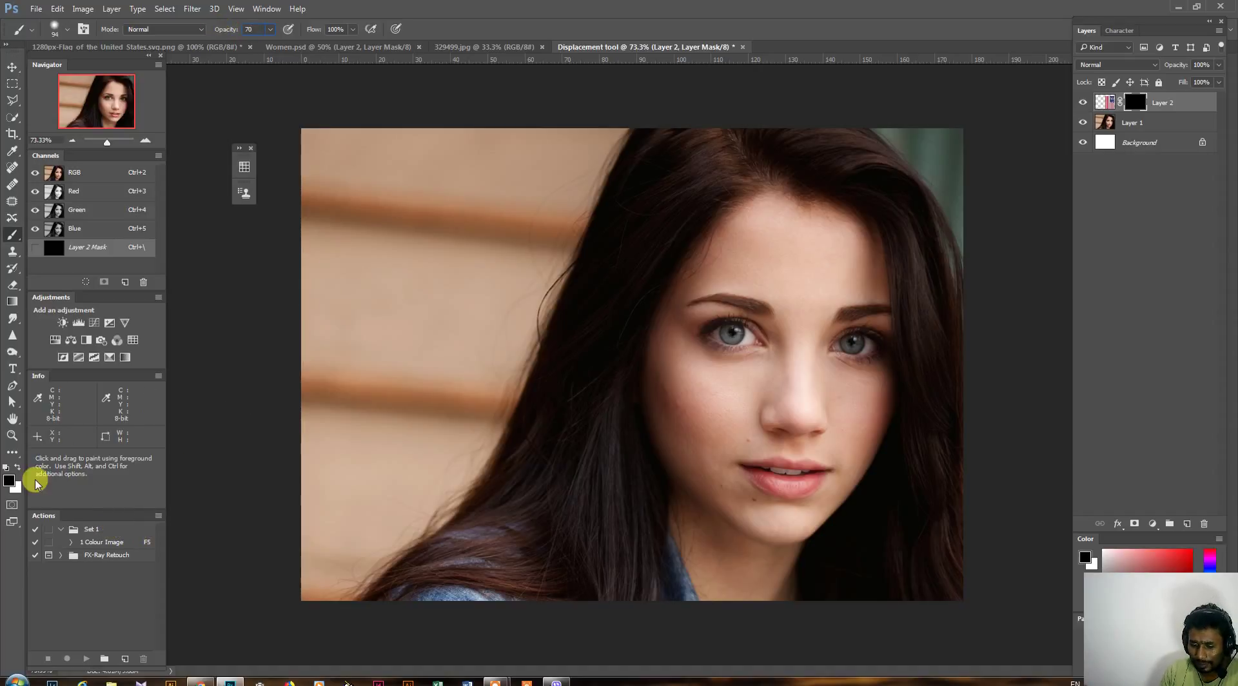
- Reveal the flag across the face by painting white on its mask with 70% brush opacity and 10% hardness
type("x")
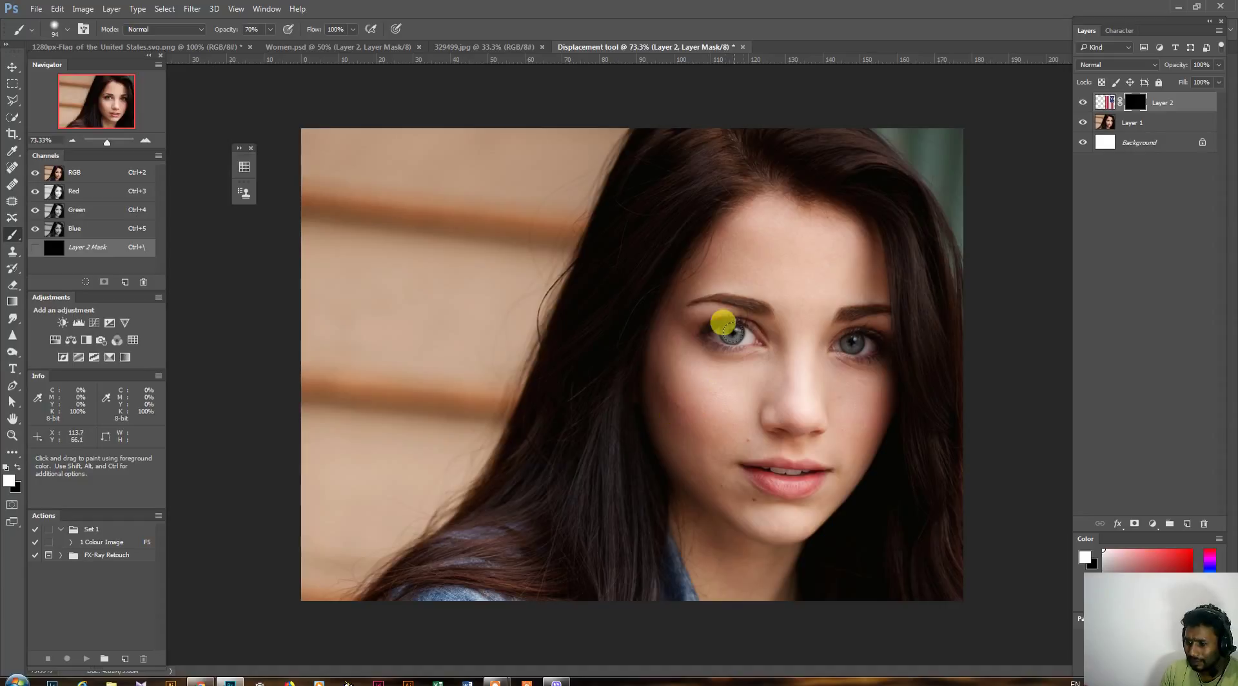
right_click(795, 377)
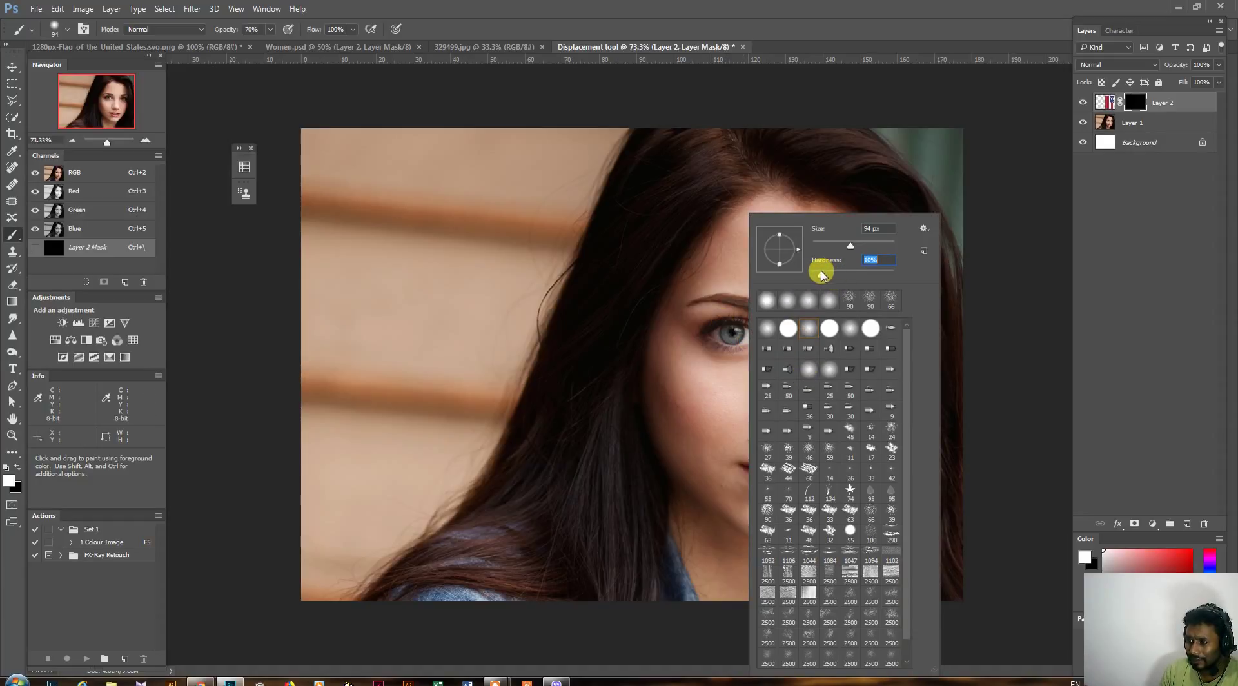
mouse_move(669, 367)
left_mouse_down()
mouse_move(675, 296)
mouse_move(733, 211)
mouse_move(796, 201)
mouse_move(850, 234)
mouse_move(868, 363)
mouse_move(845, 449)
mouse_move(790, 511)
mouse_move(776, 518)
mouse_move(721, 487)
mouse_move(668, 390)
mouse_move(679, 356)
mouse_move(759, 358)
mouse_move(734, 359)
mouse_move(699, 387)
mouse_move(747, 386)
mouse_move(696, 413)
mouse_move(726, 429)
mouse_move(721, 439)
mouse_move(816, 438)
mouse_move(839, 462)
mouse_move(830, 492)
mouse_move(752, 498)
mouse_move(792, 496)
mouse_move(824, 465)
mouse_move(832, 435)
mouse_move(791, 387)
mouse_move(859, 371)
mouse_move(789, 365)
mouse_move(807, 317)
mouse_move(853, 296)
mouse_move(683, 282)
mouse_move(821, 274)
mouse_move(782, 224)
mouse_move(808, 257)
left_mouse_up()
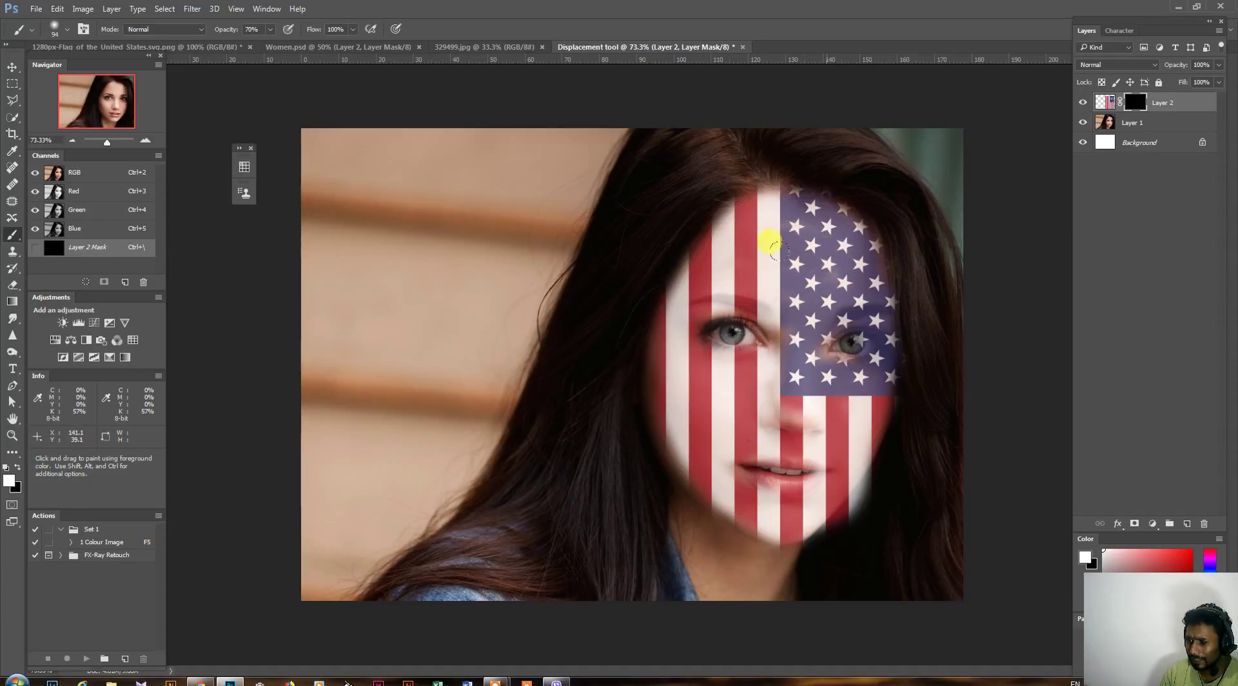
mouse_move(794, 340)
left_mouse_down()
mouse_move(825, 365)
mouse_move(636, 387)
mouse_move(697, 377)
mouse_move(790, 409)
mouse_move(706, 404)
mouse_move(685, 432)
mouse_move(672, 419)
mouse_move(677, 446)
mouse_move(743, 497)
mouse_move(842, 477)
left_mouse_up()
mouse_move(746, 505)
left_mouse_down()
mouse_move(884, 480)
mouse_move(865, 501)
mouse_move(899, 450)
mouse_move(862, 503)
mouse_move(881, 494)
mouse_move(871, 521)
mouse_move(878, 507)
mouse_move(552, 505)
left_mouse_up()
- Paint black on the flag mask to clean up the flag's spill along the woman's jawline
left_click(10, 483)
key("x")
mouse_move(884, 496)
left_mouse_down()
mouse_move(893, 462)
mouse_move(845, 515)
mouse_move(882, 460)
left_mouse_up()
mouse_move(841, 514)
left_mouse_down()
mouse_move(882, 473)
mouse_move(831, 528)
mouse_move(888, 461)
mouse_move(844, 526)
mouse_move(796, 552)
mouse_move(728, 549)
mouse_move(561, 382)
mouse_move(606, 469)
mouse_move(758, 557)
mouse_move(974, 439)
mouse_move(952, 297)
mouse_move(905, 209)
mouse_move(805, 390)
left_mouse_up()
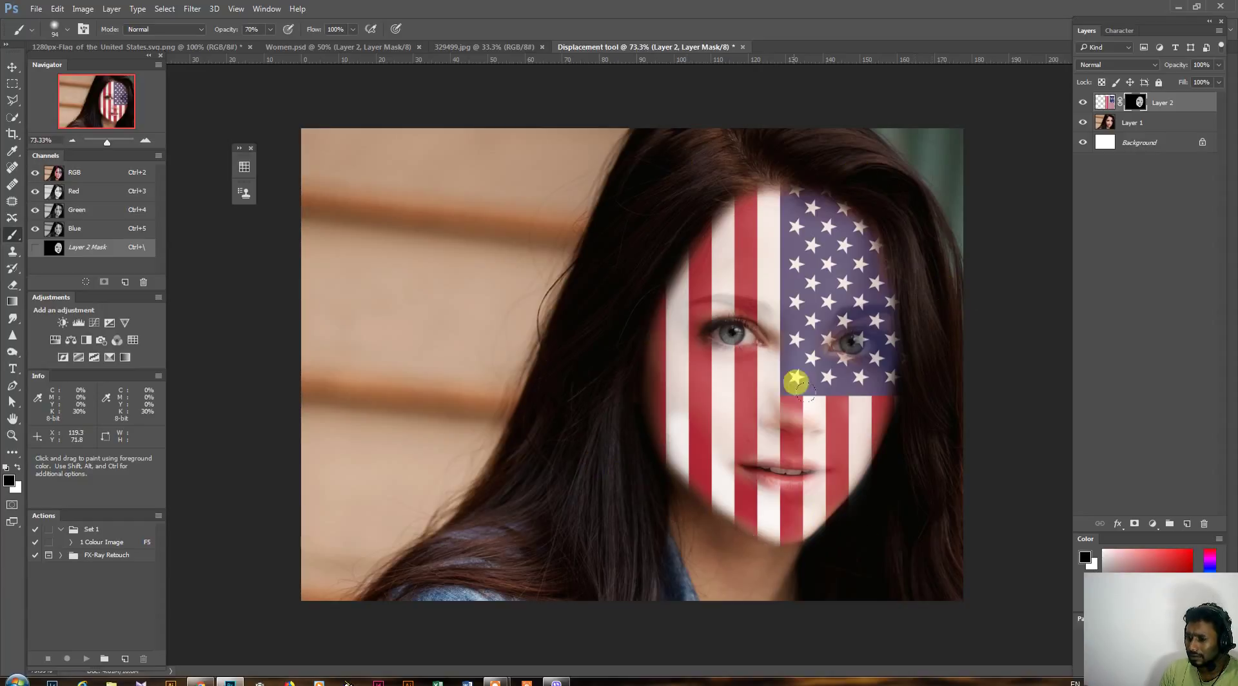
- Reduce the brush to about 40 px and mask the flag out of both eyes with black
scroll(846, 342, "up", 3)
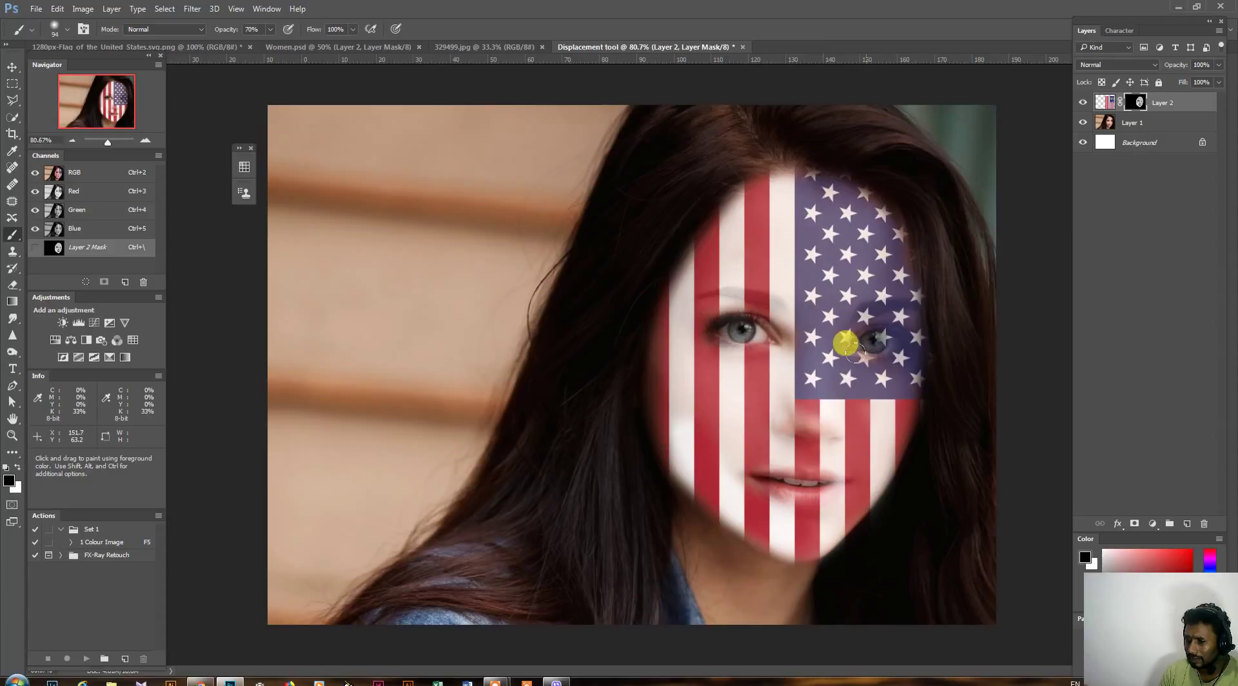
scroll(926, 332, "up", 5)
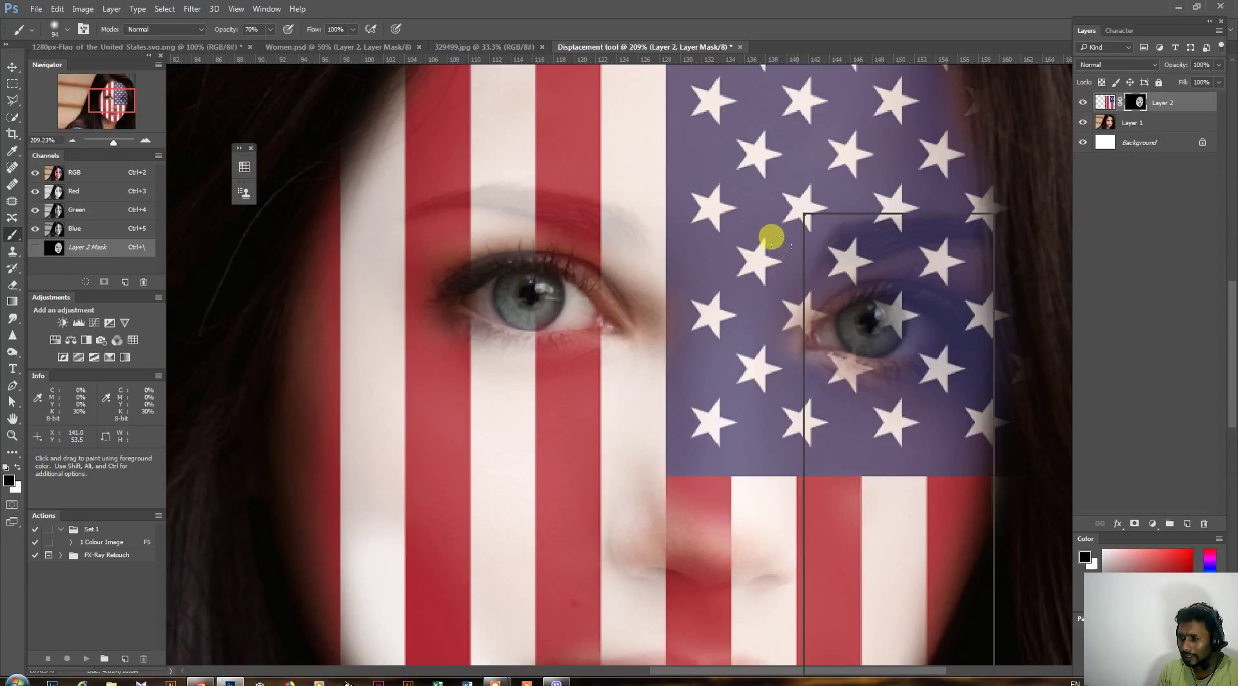
right_click(804, 213)
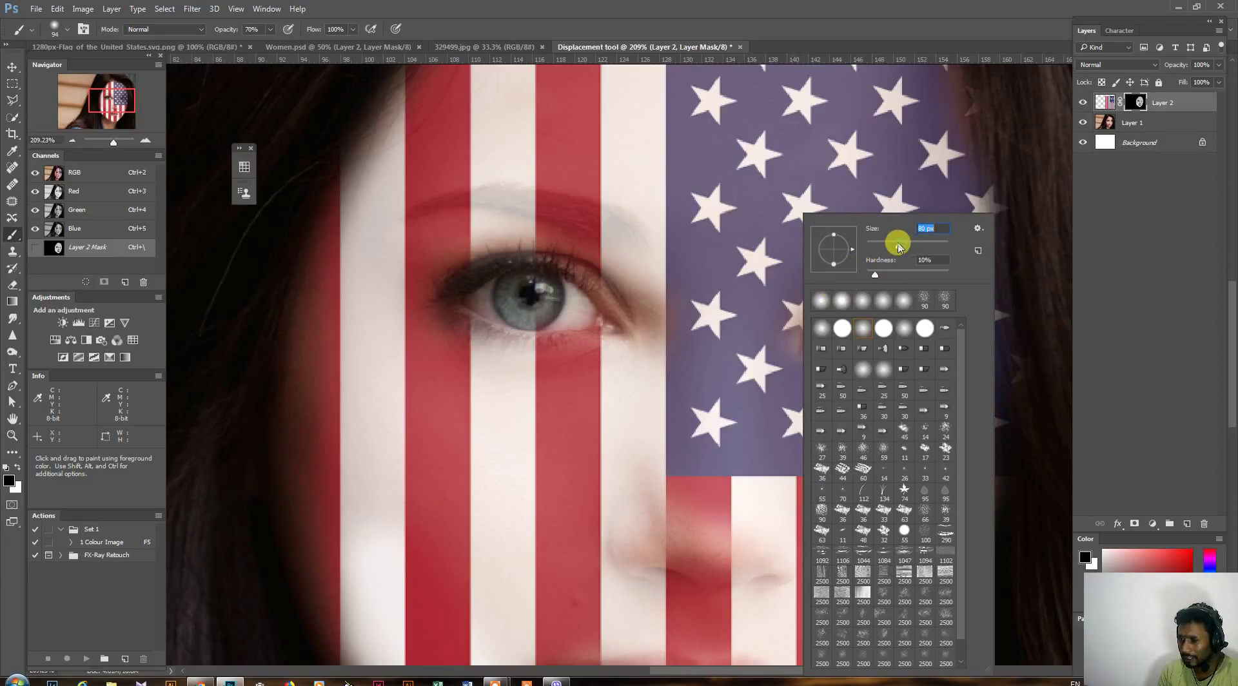
mouse_move(893, 244)
left_mouse_down()
mouse_move(451, 271)
mouse_move(844, 285)
mouse_move(886, 246)
mouse_move(511, 277)
mouse_move(658, 326)
left_mouse_up()
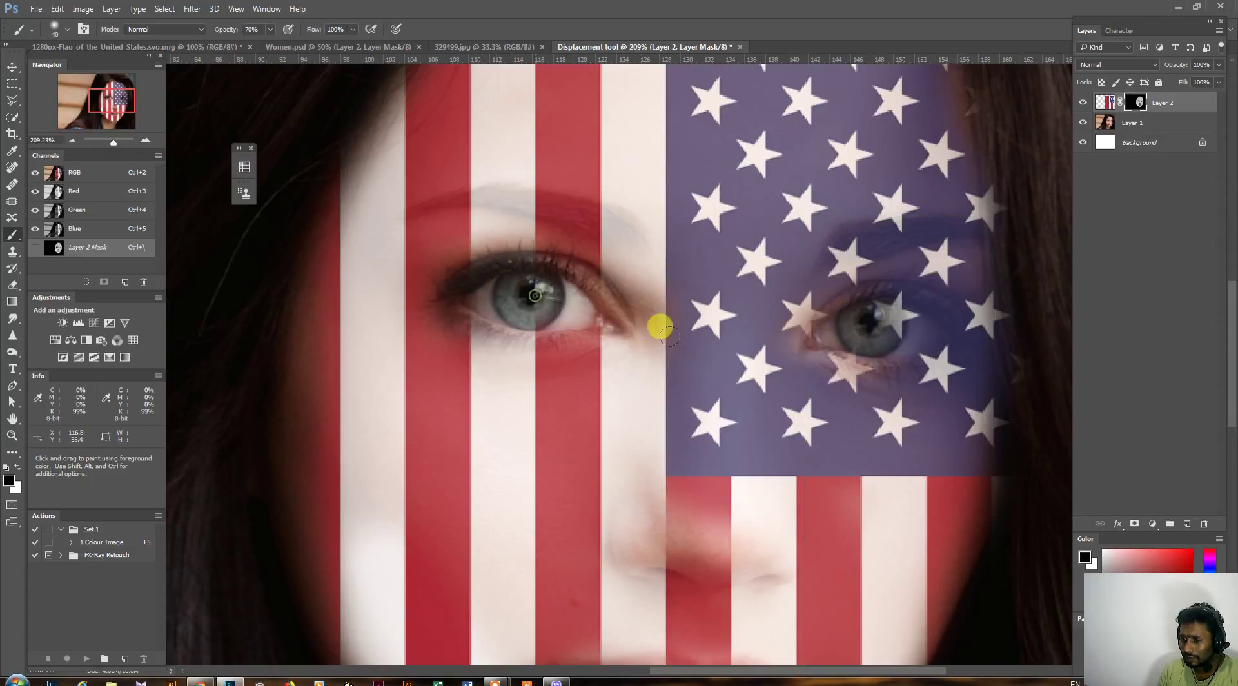
mouse_move(839, 317)
left_mouse_down()
mouse_move(908, 309)
mouse_move(874, 323)
mouse_move(844, 309)
mouse_move(915, 308)
mouse_move(850, 327)
mouse_move(888, 313)
mouse_move(873, 311)
mouse_move(881, 302)
mouse_move(897, 311)
mouse_move(883, 297)
mouse_move(917, 314)
mouse_move(821, 327)
mouse_move(933, 311)
mouse_move(886, 312)
mouse_move(917, 302)
mouse_move(859, 294)
mouse_move(822, 333)
mouse_move(894, 317)
left_mouse_up()
mouse_move(509, 287)
left_mouse_down()
mouse_move(488, 264)
mouse_move(455, 272)
mouse_move(565, 300)
mouse_move(445, 281)
mouse_move(555, 300)
mouse_move(487, 273)
mouse_move(581, 293)
left_mouse_up()
- Mask the flag out of the teeth between the lips using a smaller black brush
scroll(584, 294, "down", 3)
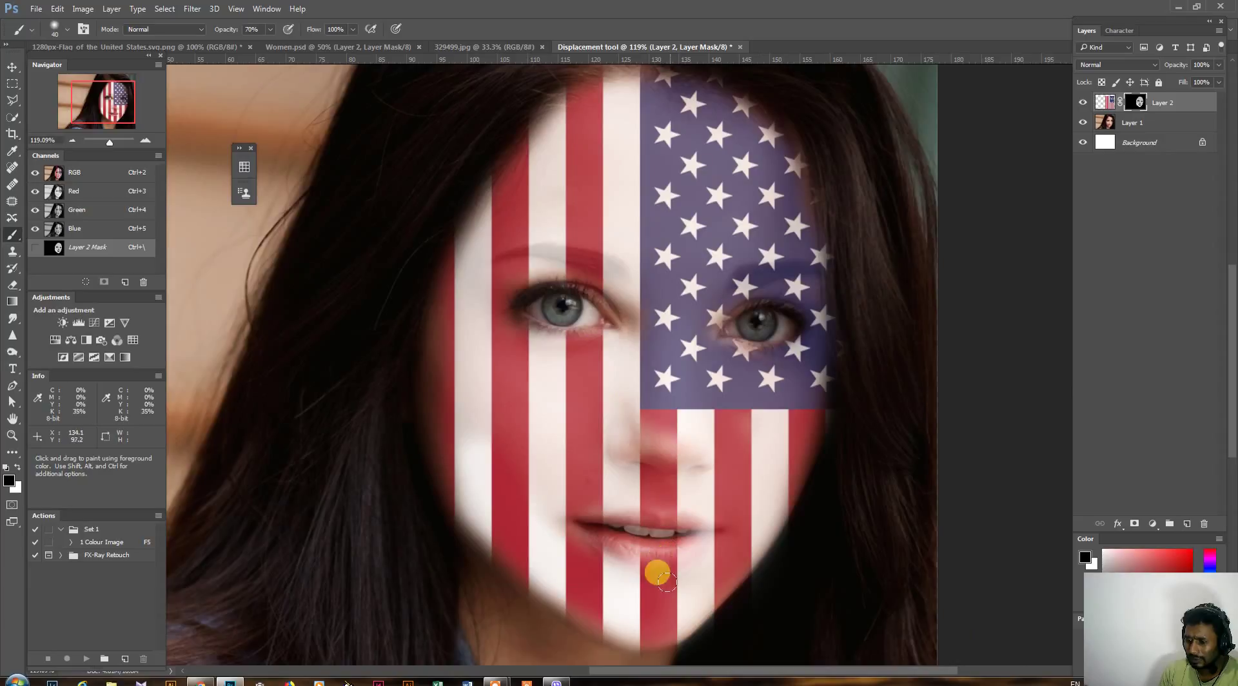
scroll(638, 532, "up", 4)
scroll(621, 479, "up", 2)
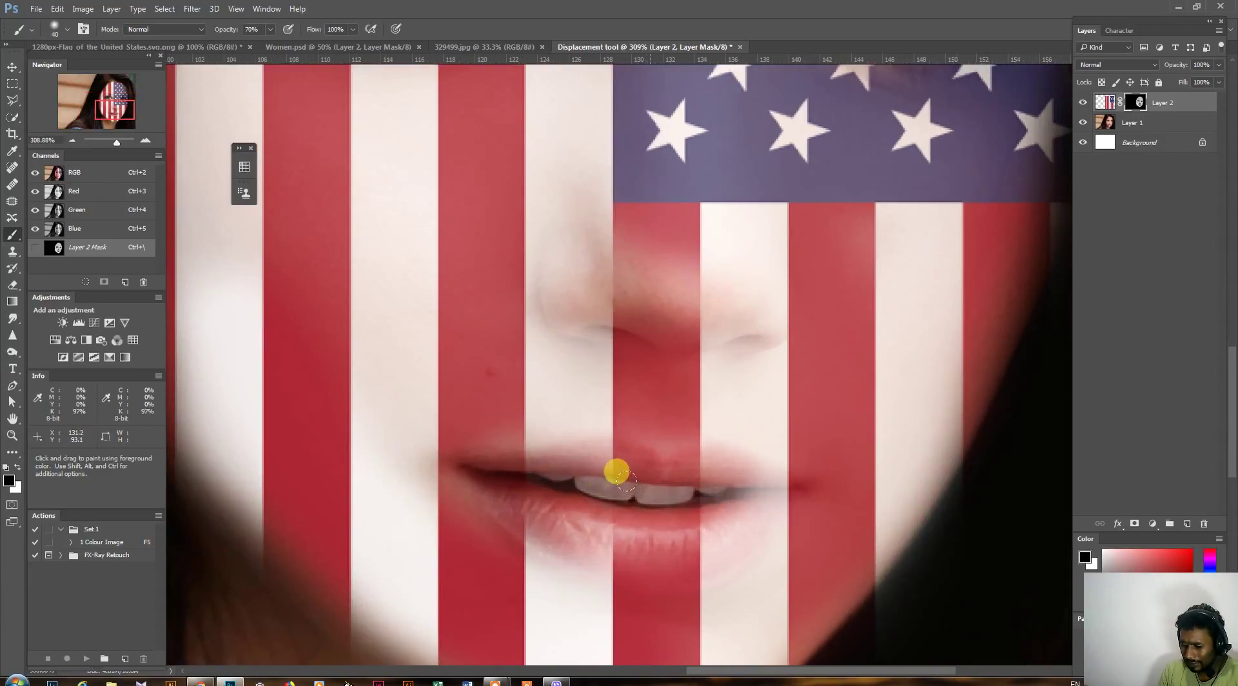
key("bracketleft")
key("bracketleft")
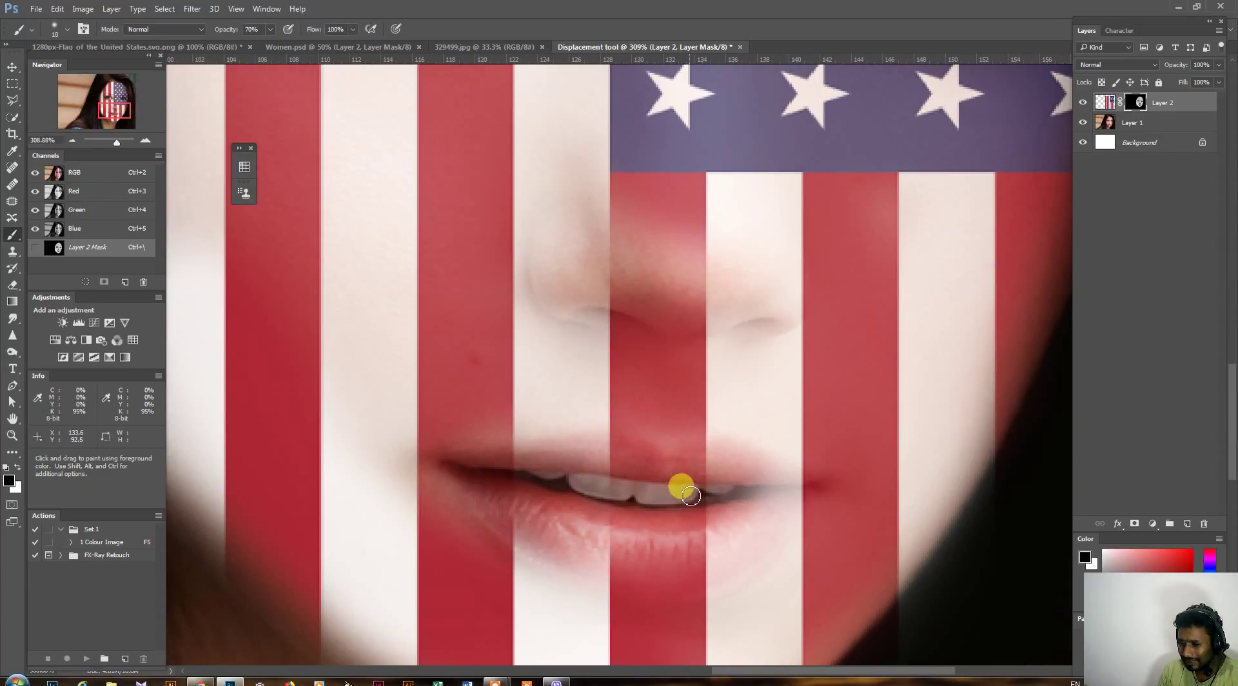
mouse_move(686, 492)
left_mouse_down()
mouse_move(571, 483)
mouse_move(774, 494)
mouse_move(583, 502)
mouse_move(537, 482)
mouse_move(574, 487)
mouse_move(492, 481)
mouse_move(734, 497)
mouse_move(541, 482)
mouse_move(684, 504)
mouse_move(667, 498)
left_mouse_up()
scroll(645, 496, "down", 5)
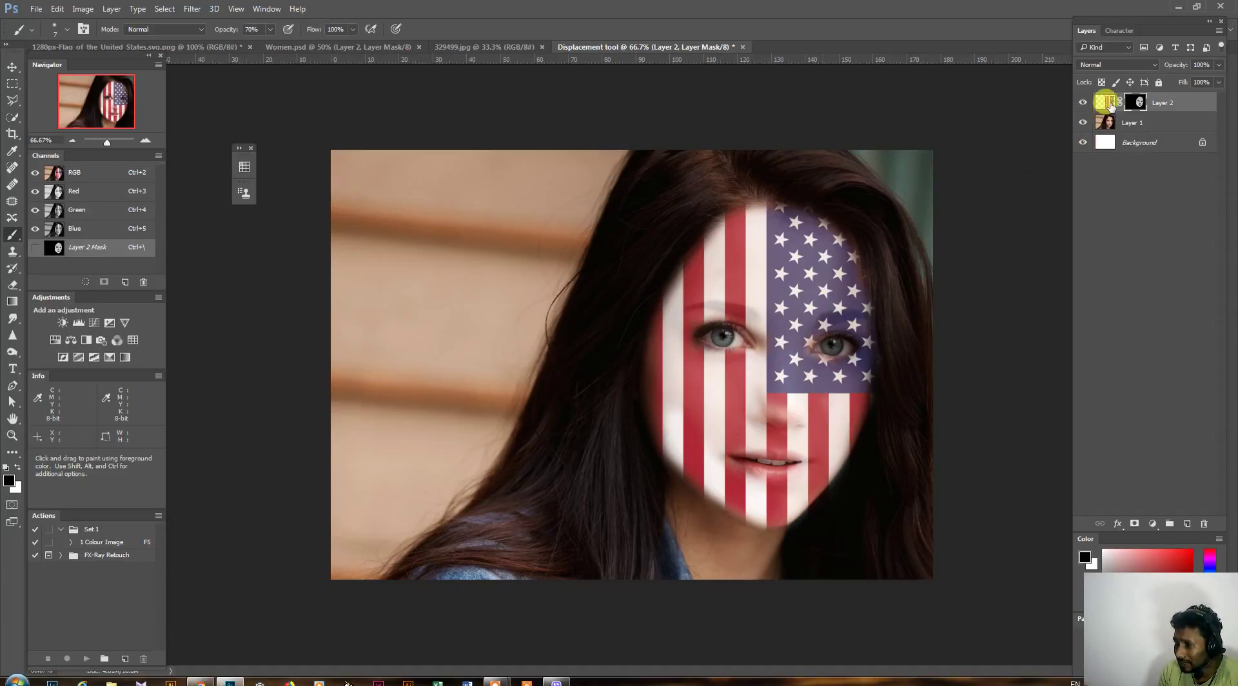
- Make the flag image itself, rather than its mask, active on Layer 2
left_click(1110, 104)
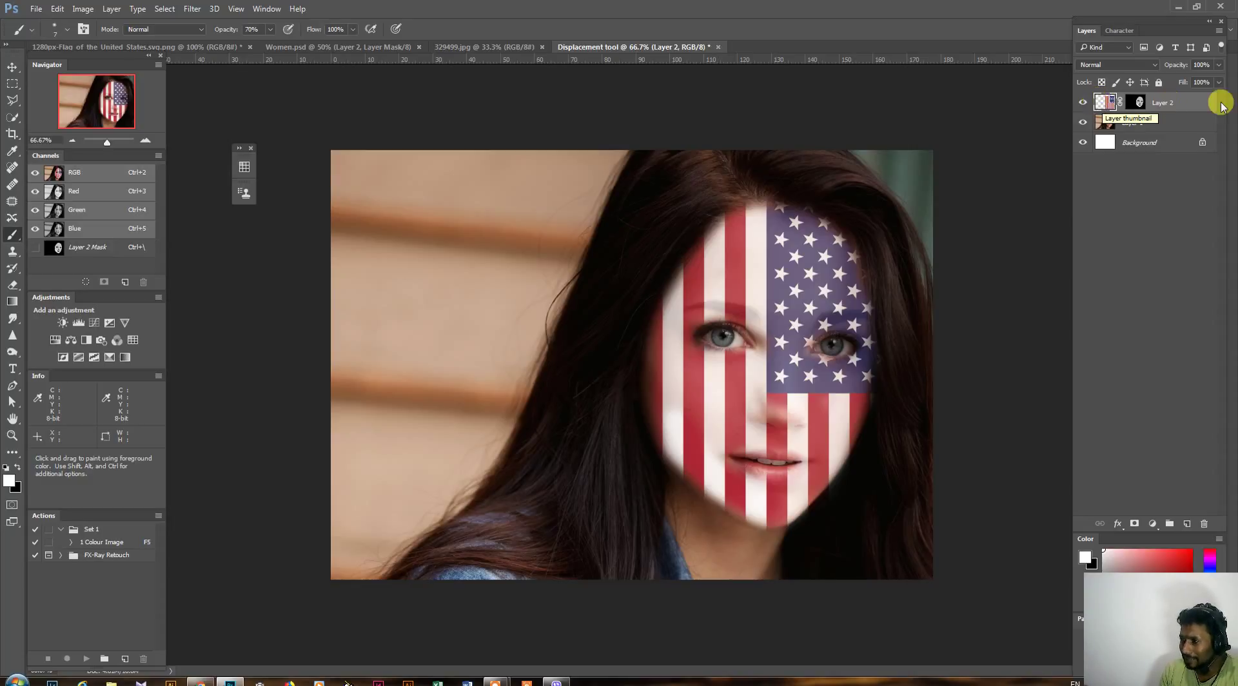
right_click(1188, 102)
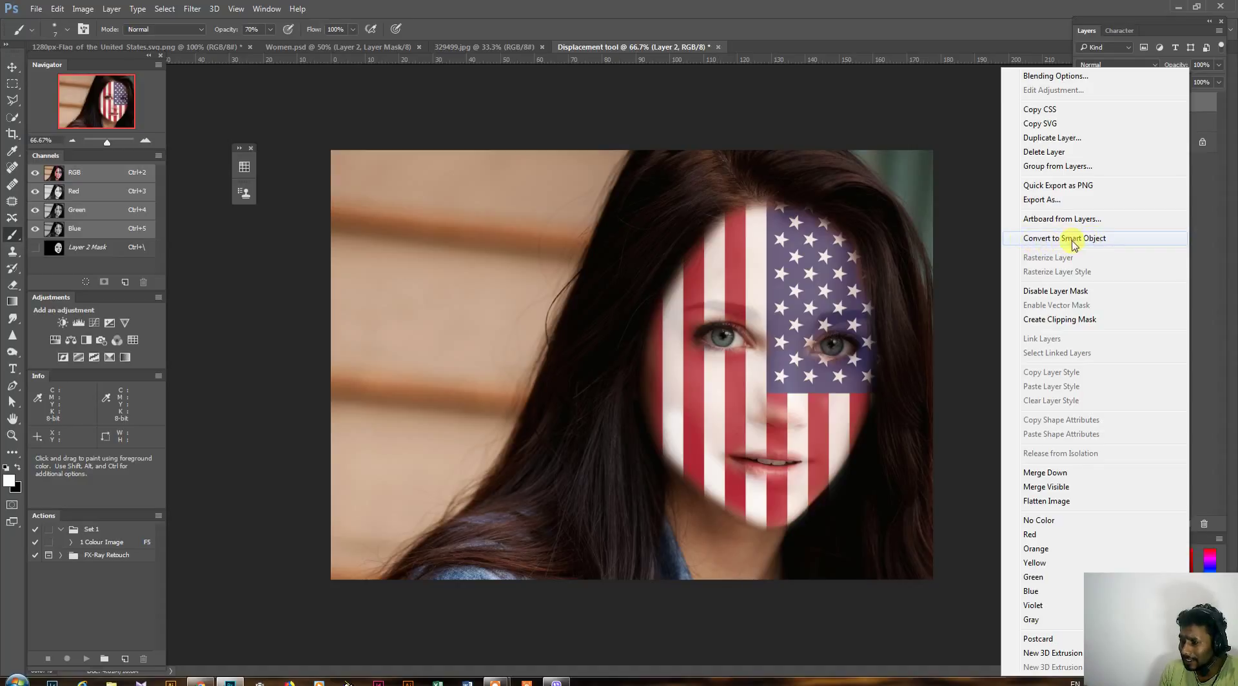
left_click(1205, 219)
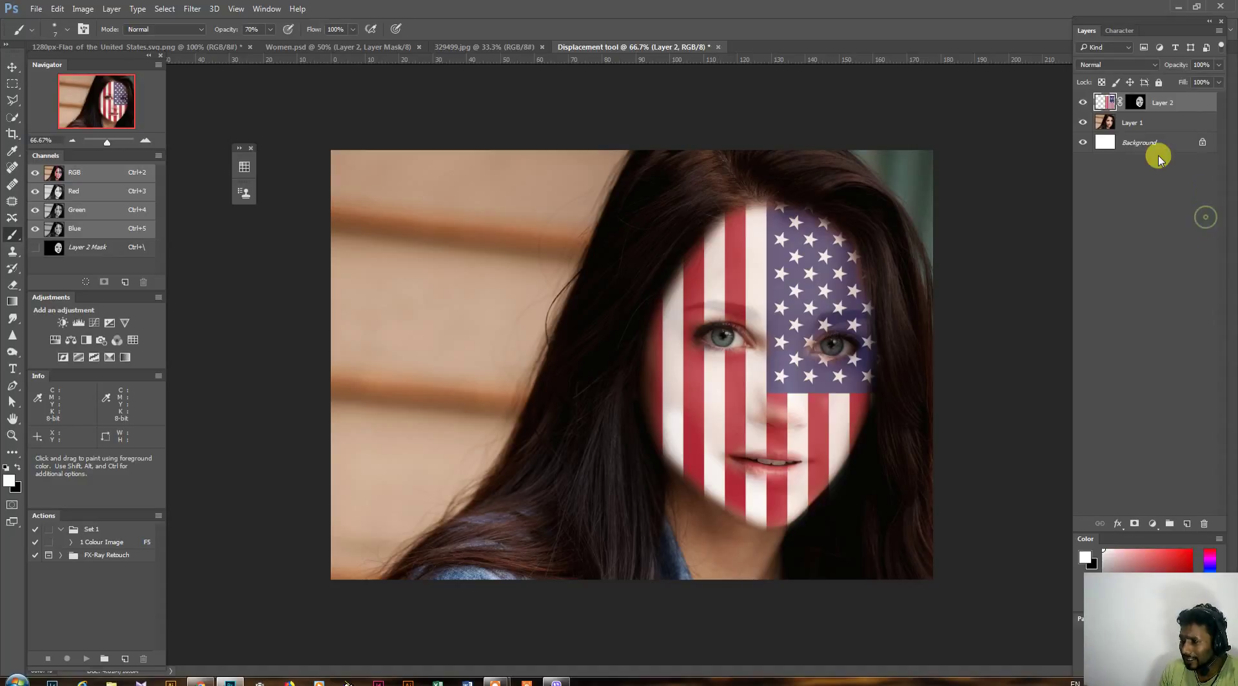
- Try the Hard Light blend mode on the flag layer and return it to Normal
left_click(1122, 65)
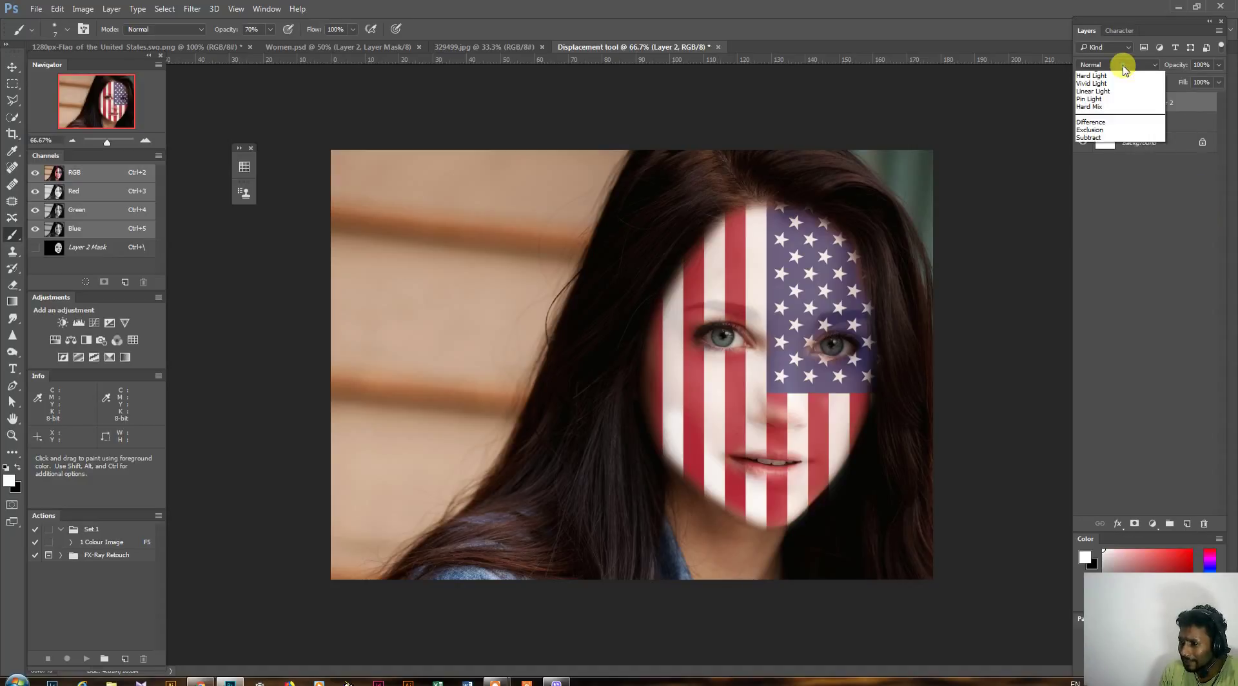
left_click(1189, 249)
left_click(1107, 65)
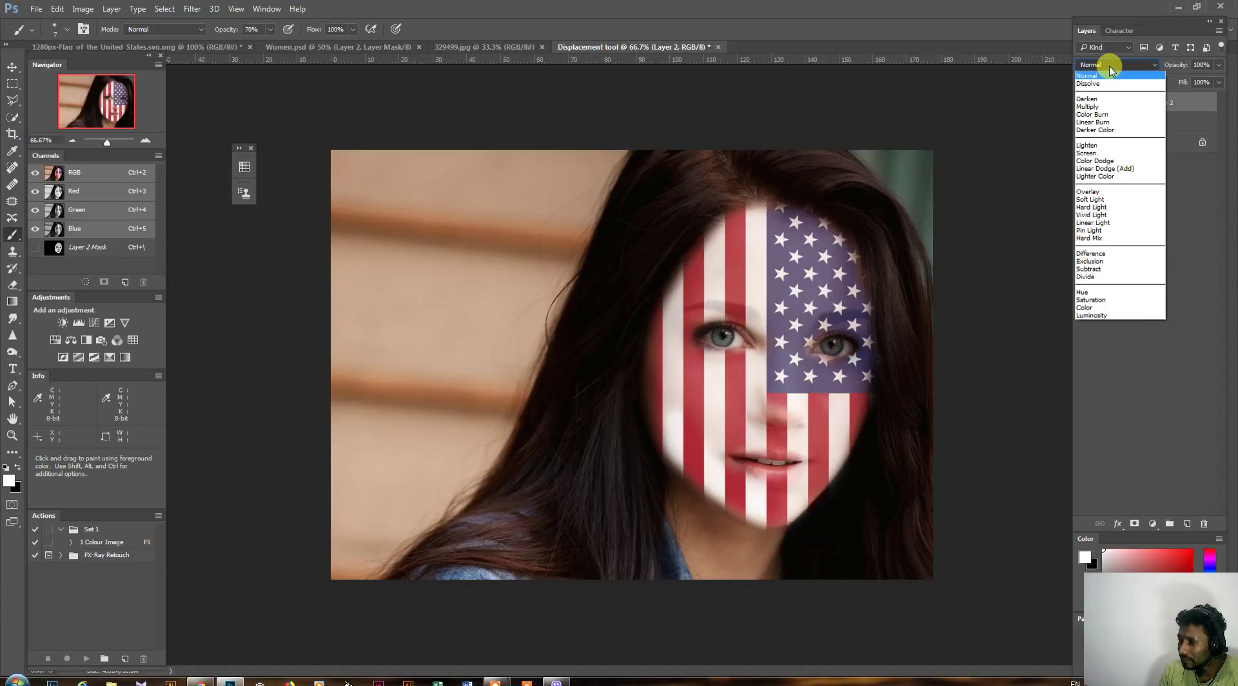
left_click(1095, 208)
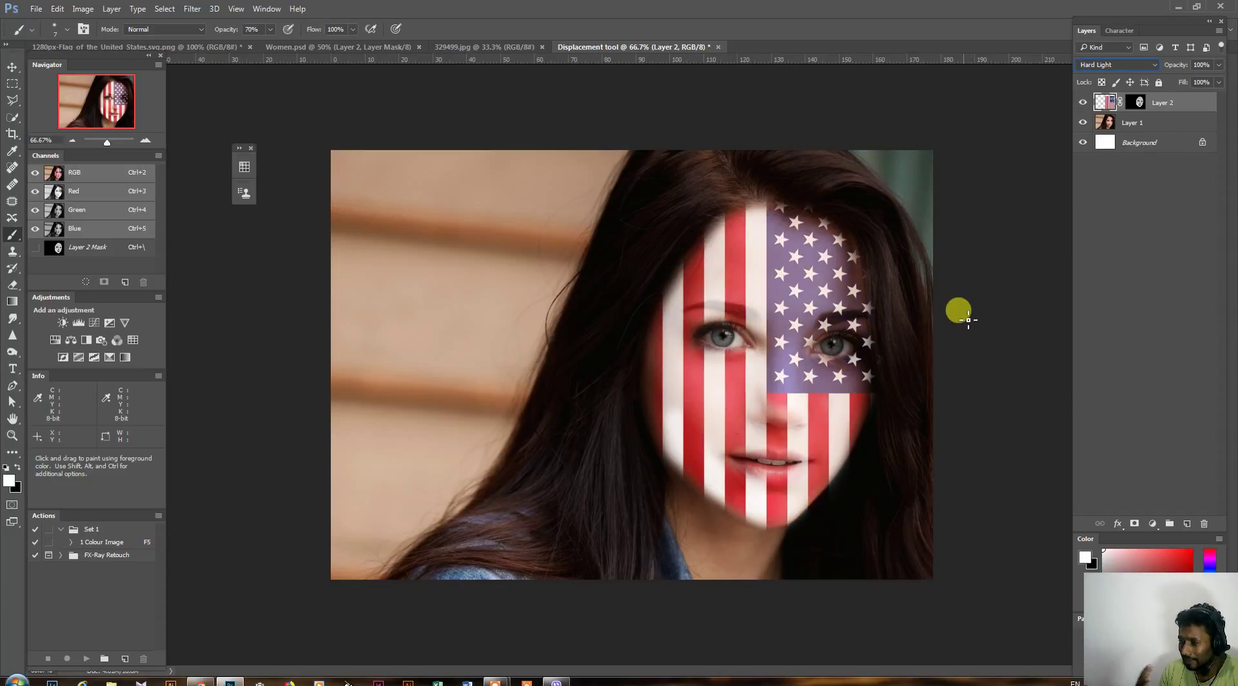
left_click(1122, 64)
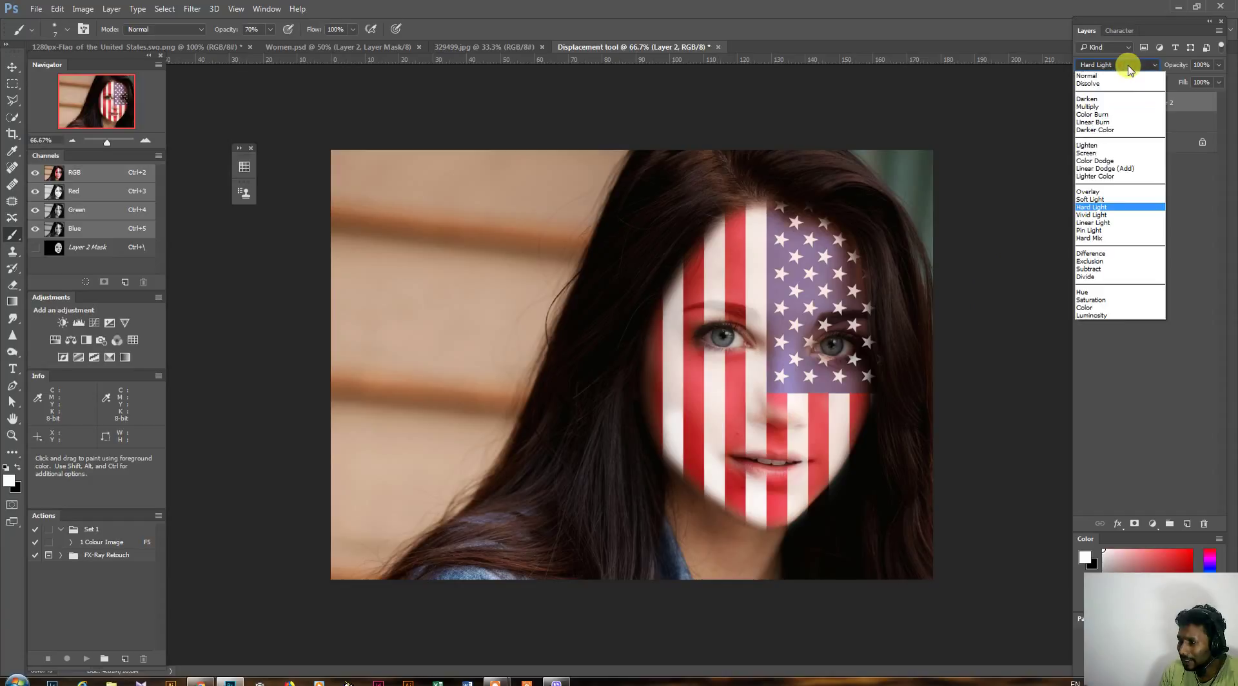
left_click(1107, 78)
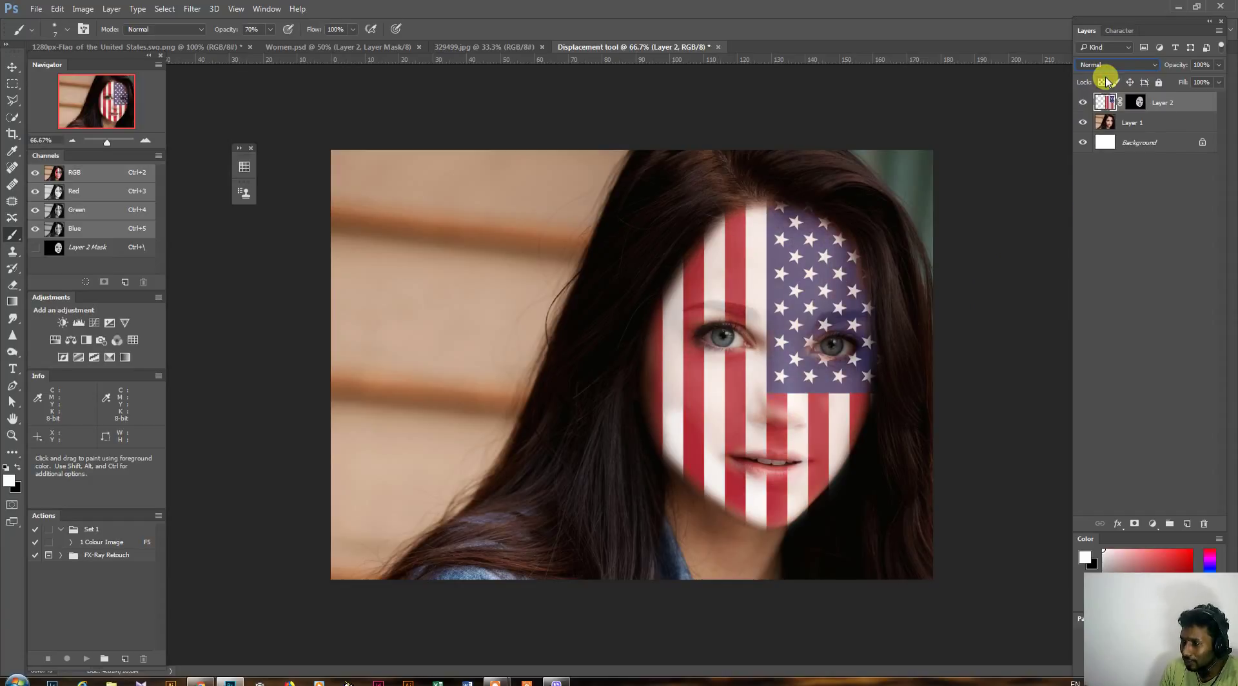
- Compare the blend modes on Layer 2 one after another, from Dissolve onward, and settle on Hard Light
key("Down")
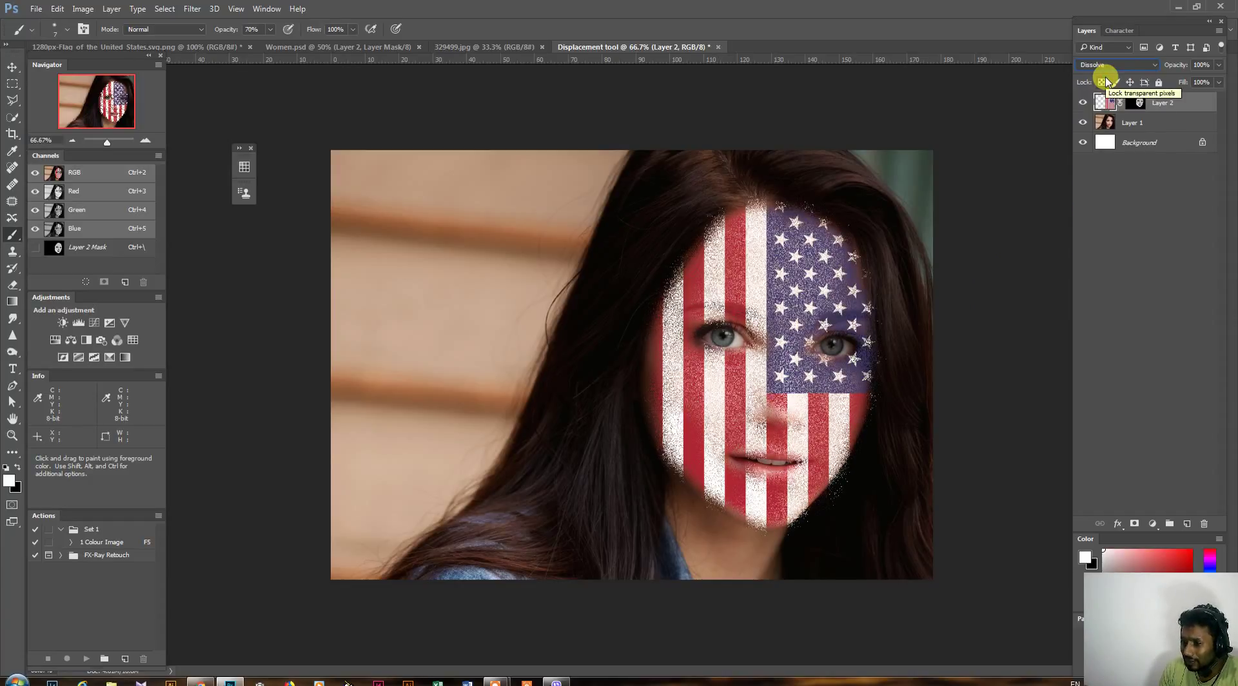
key("Down")
key("Down")
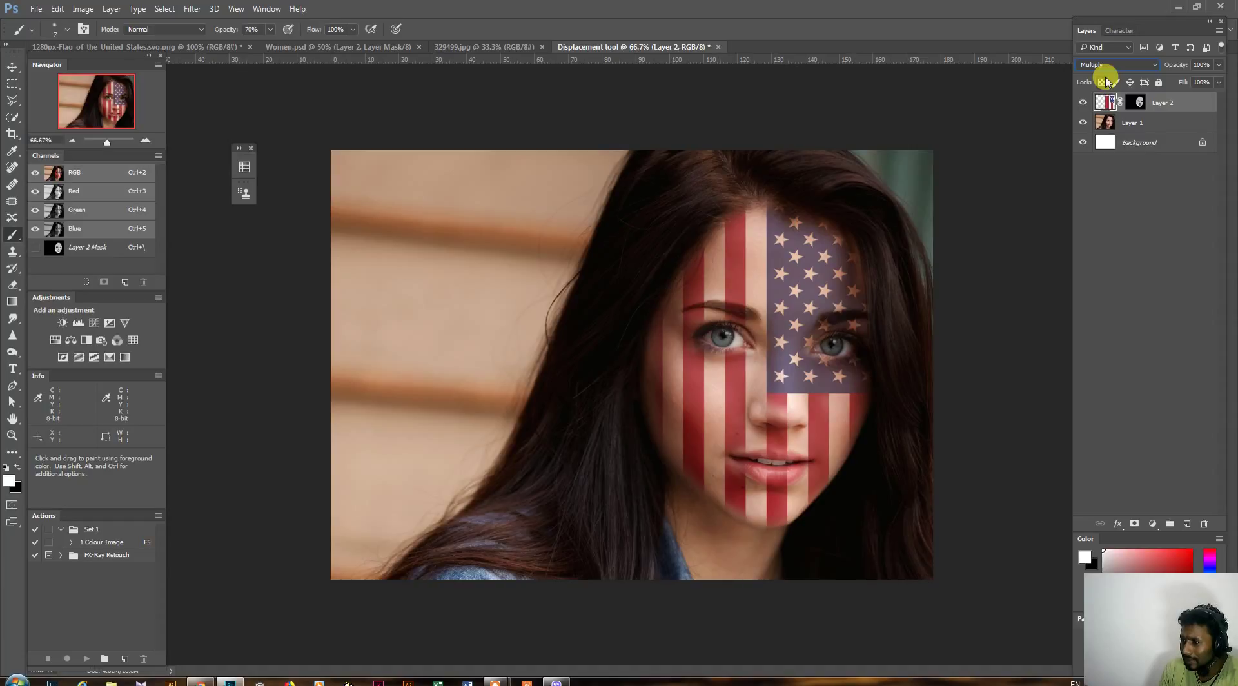
key("Down")
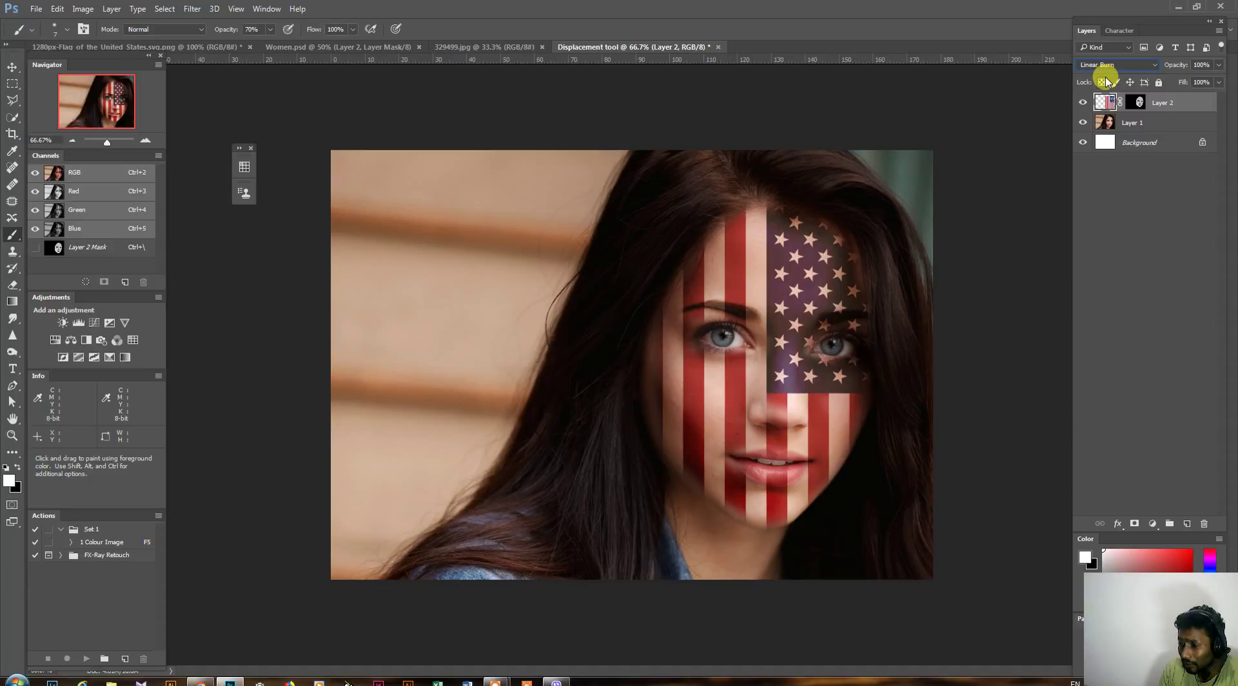
key("Down")
key("Down")
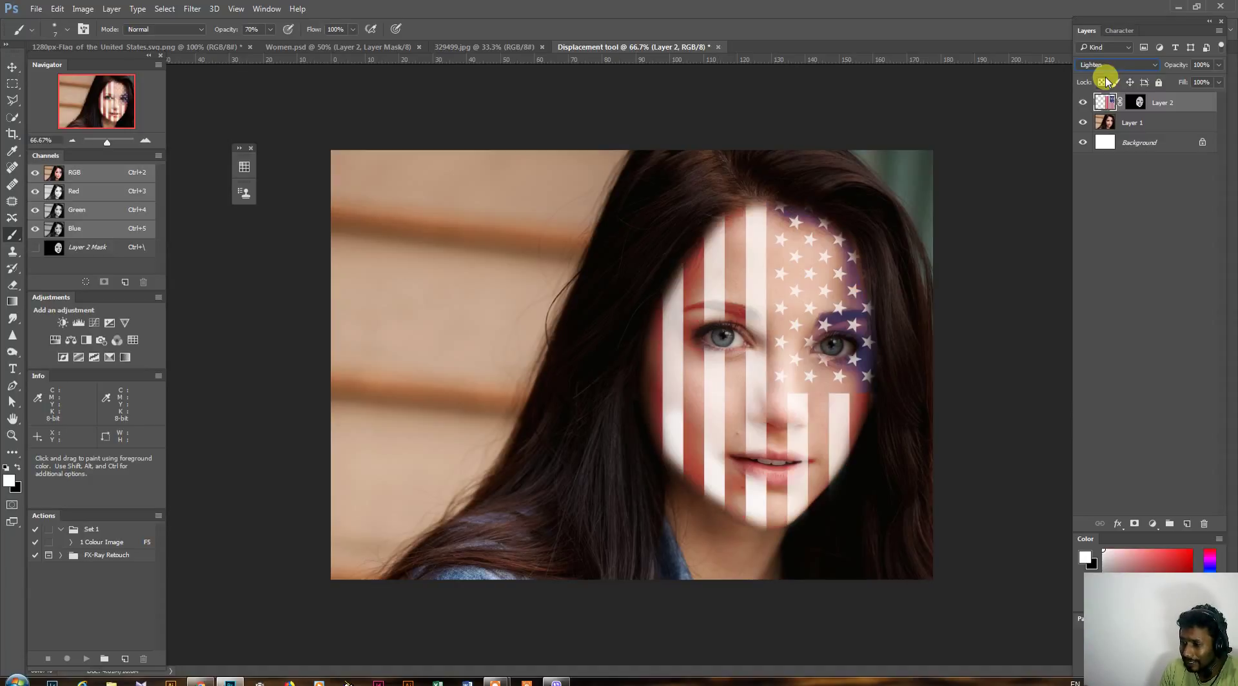
key("Down")
key("Down")
key("Down")
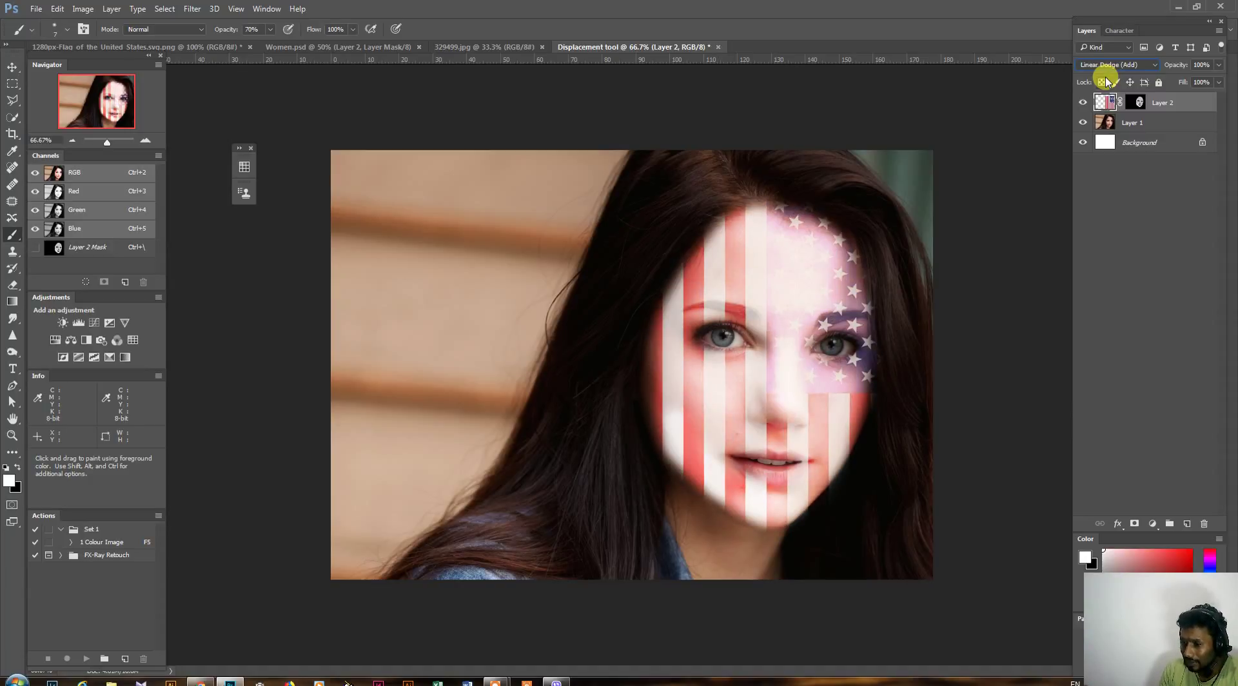
key("Down")
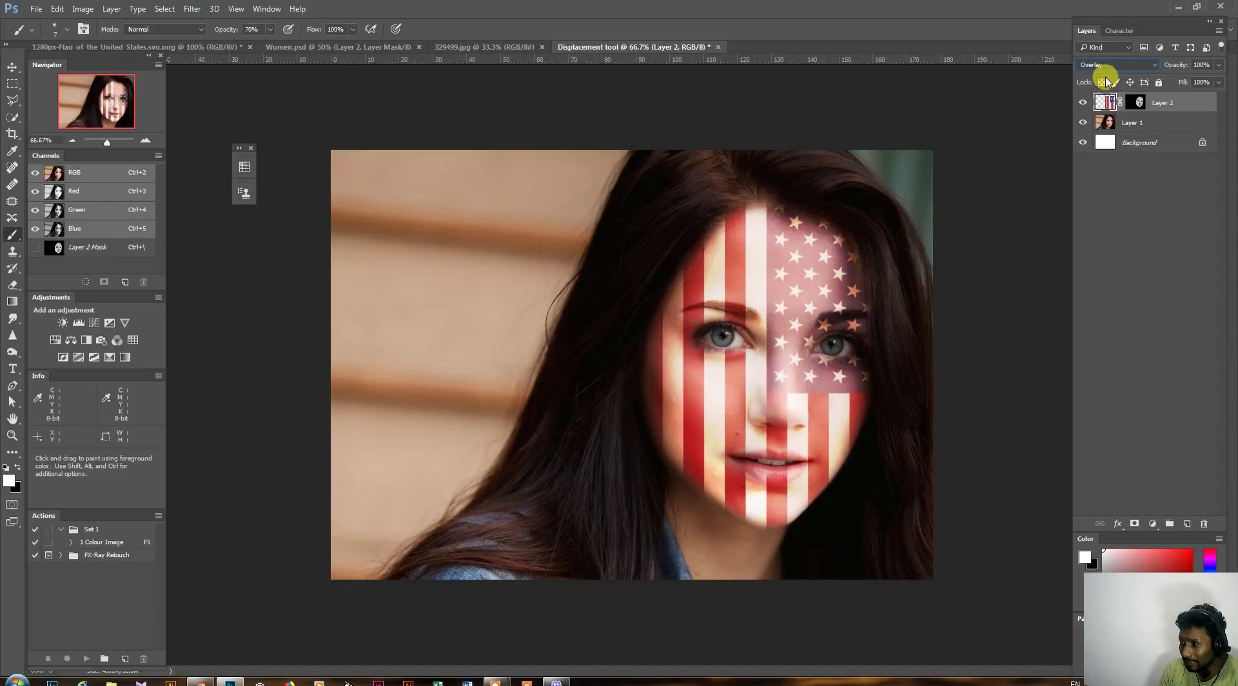
key("Down")
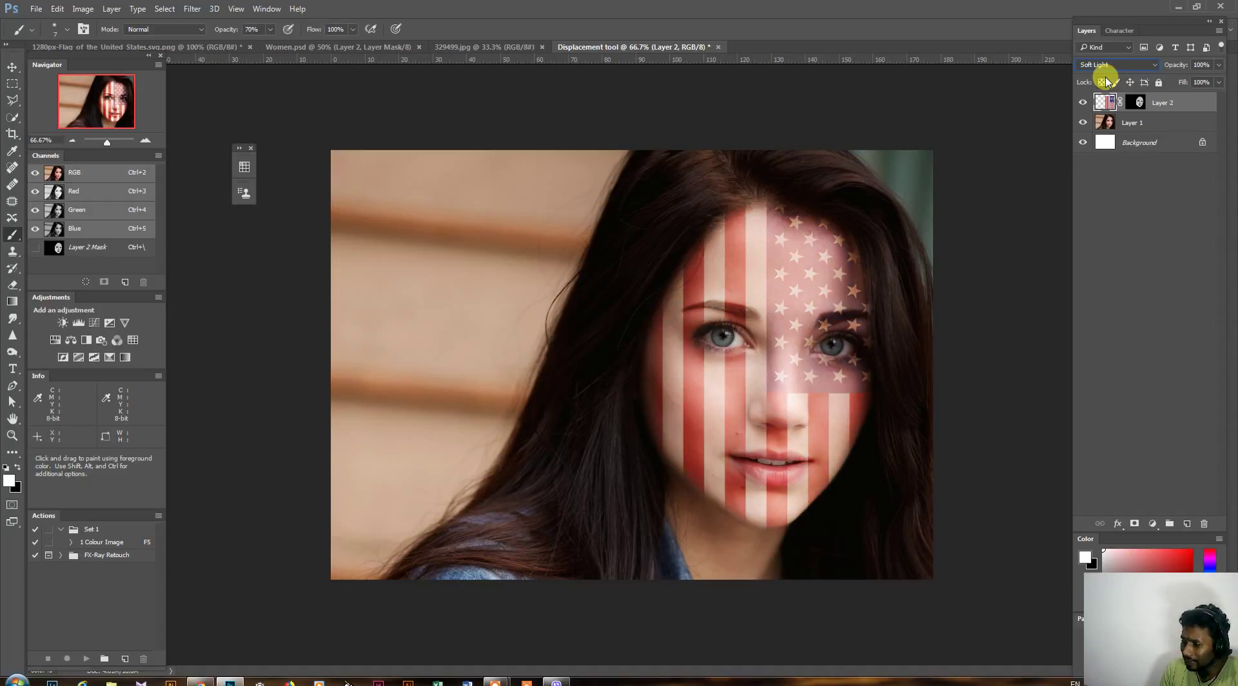
key("Down")
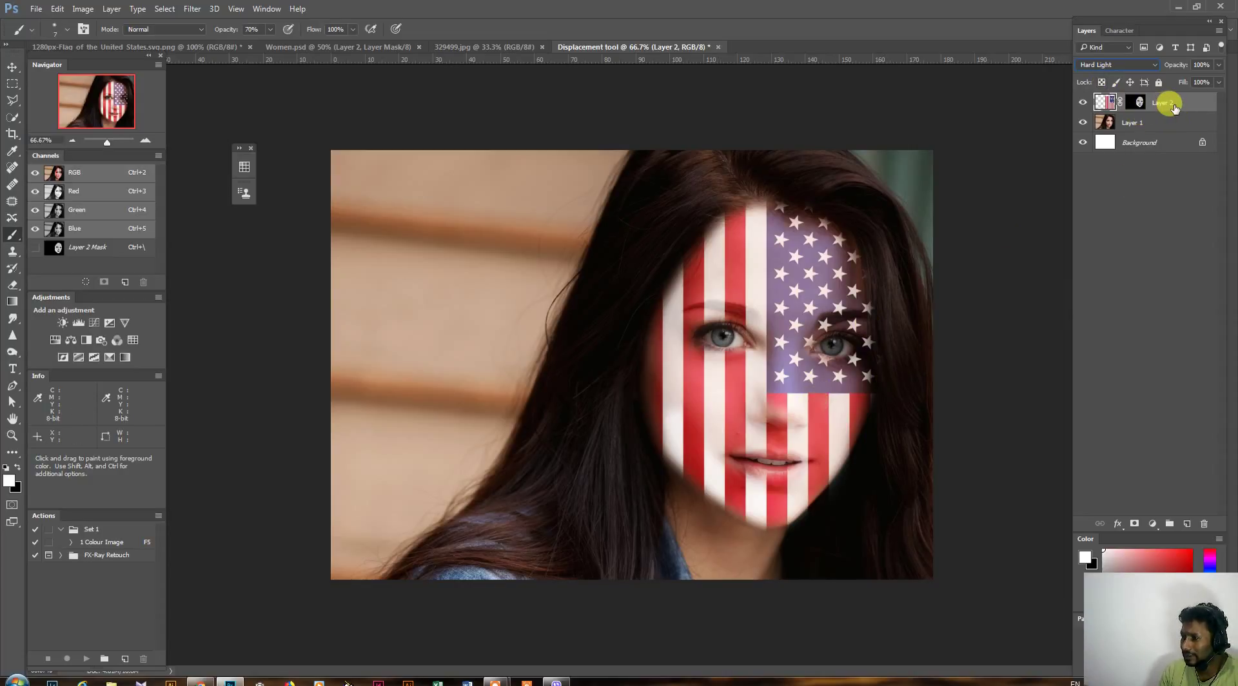
- Lower Layer 2's fill to 80% and convert the masked flag layer to a smart object
left_click(1219, 82)
left_click_drag(1201, 100, 1199, 100)
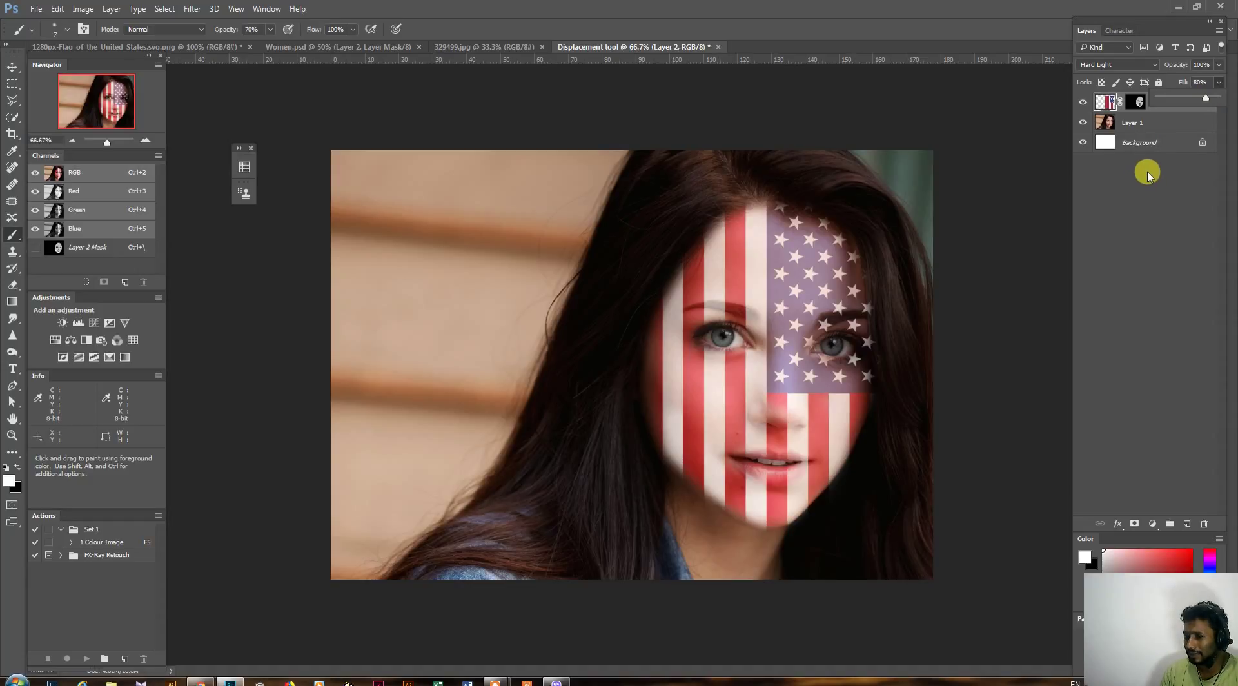
left_click(1169, 124)
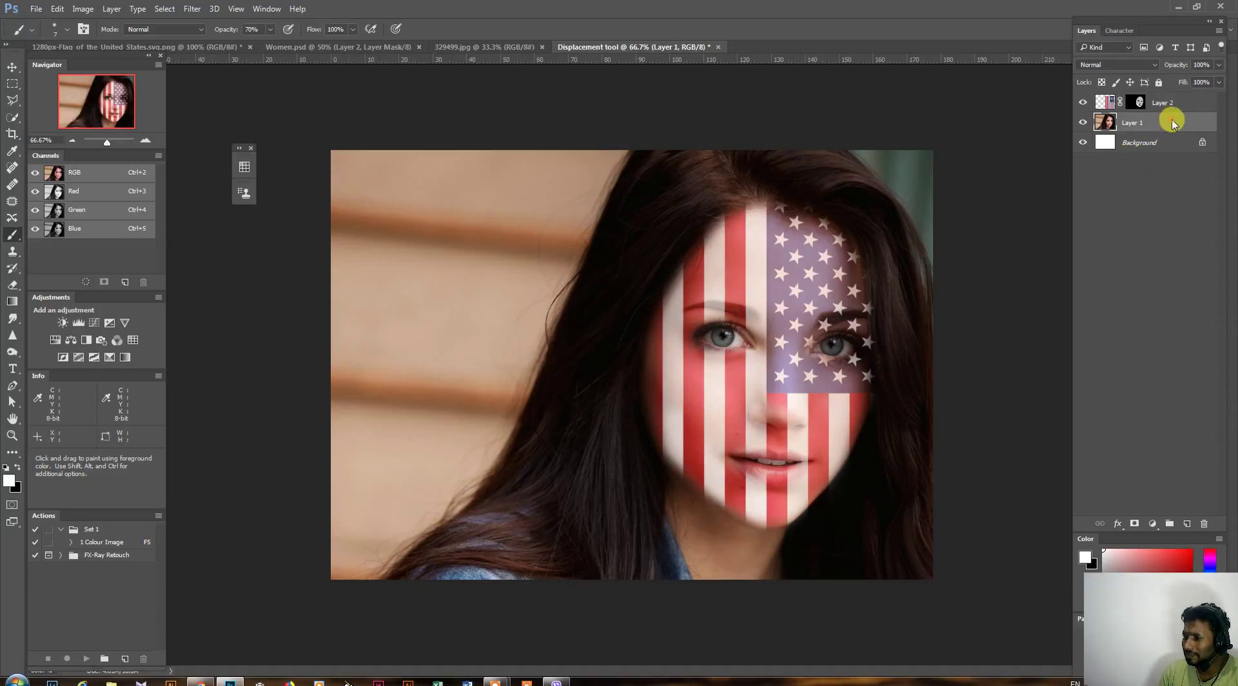
right_click(1172, 124)
right_click(1194, 102)
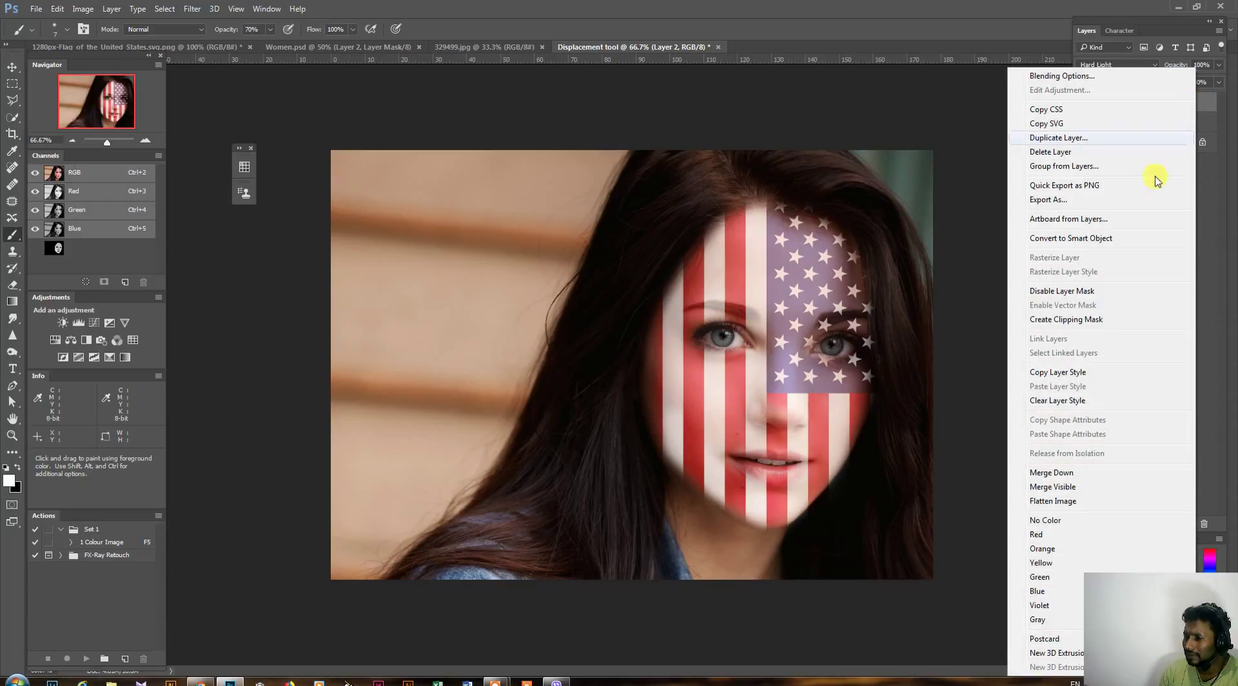
left_click(1085, 239)
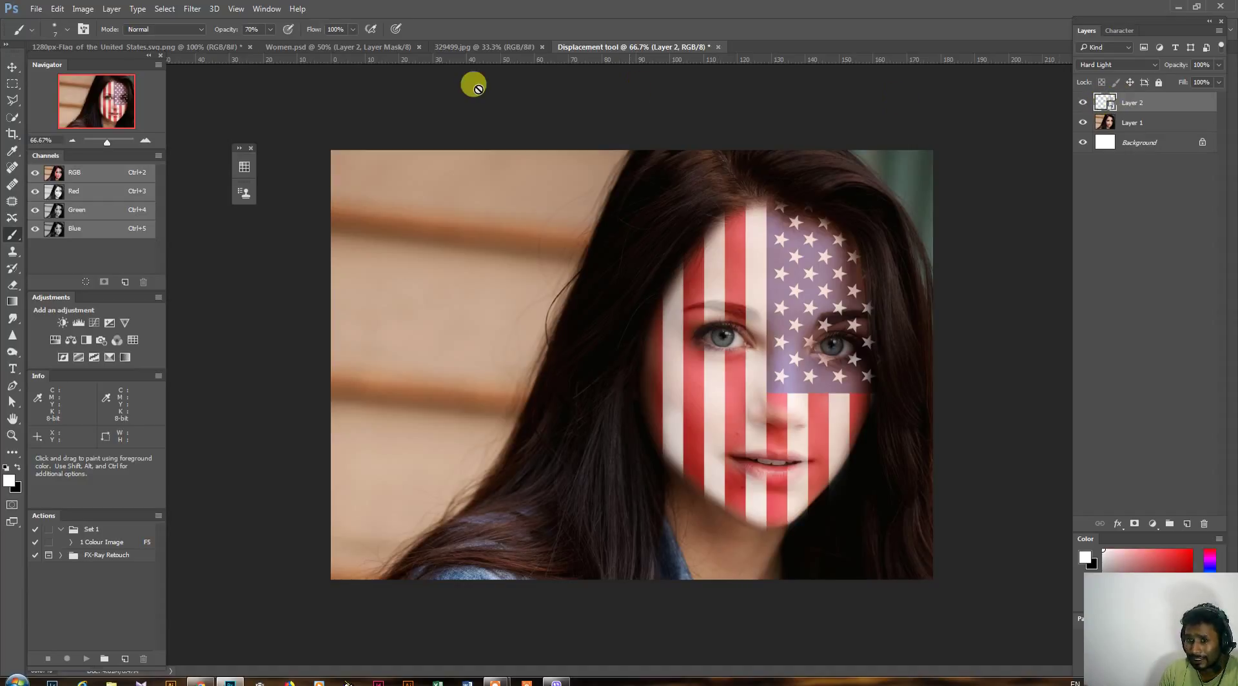
- Apply the Displace filter to the flag at scale 10 both ways, Stretch To Fit and Wrap Around, using Displacement.psd as the map
left_click(194, 9)
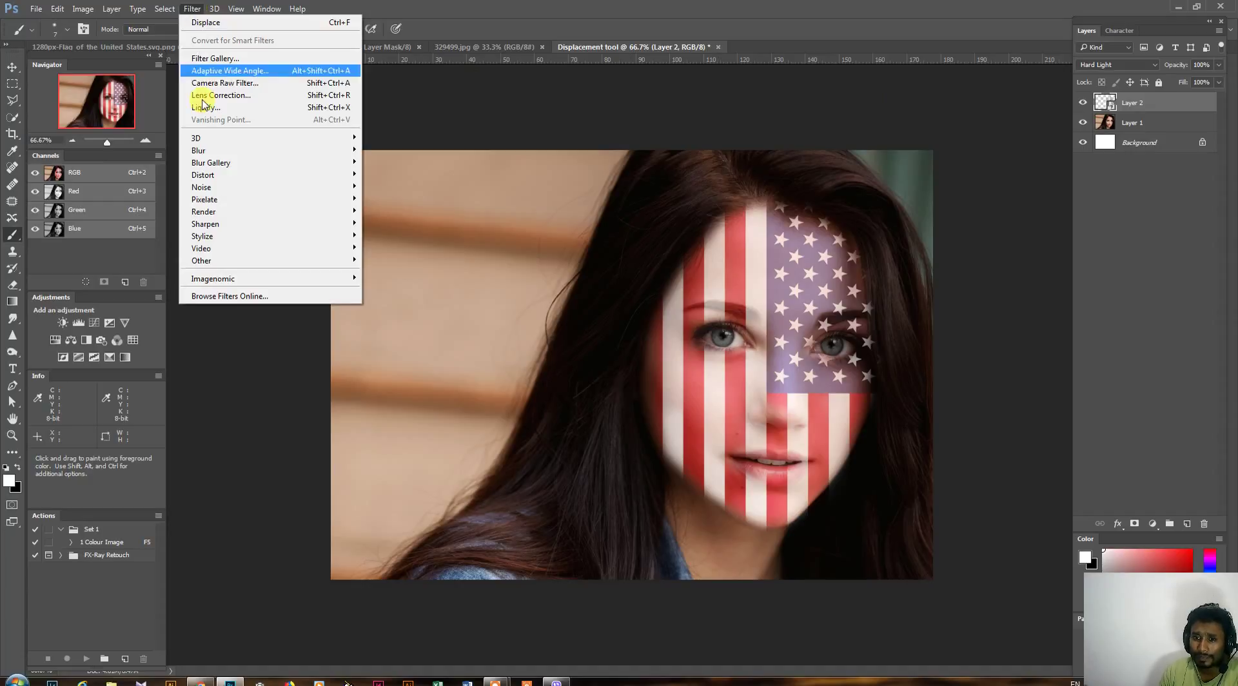
mouse_move(212, 175)
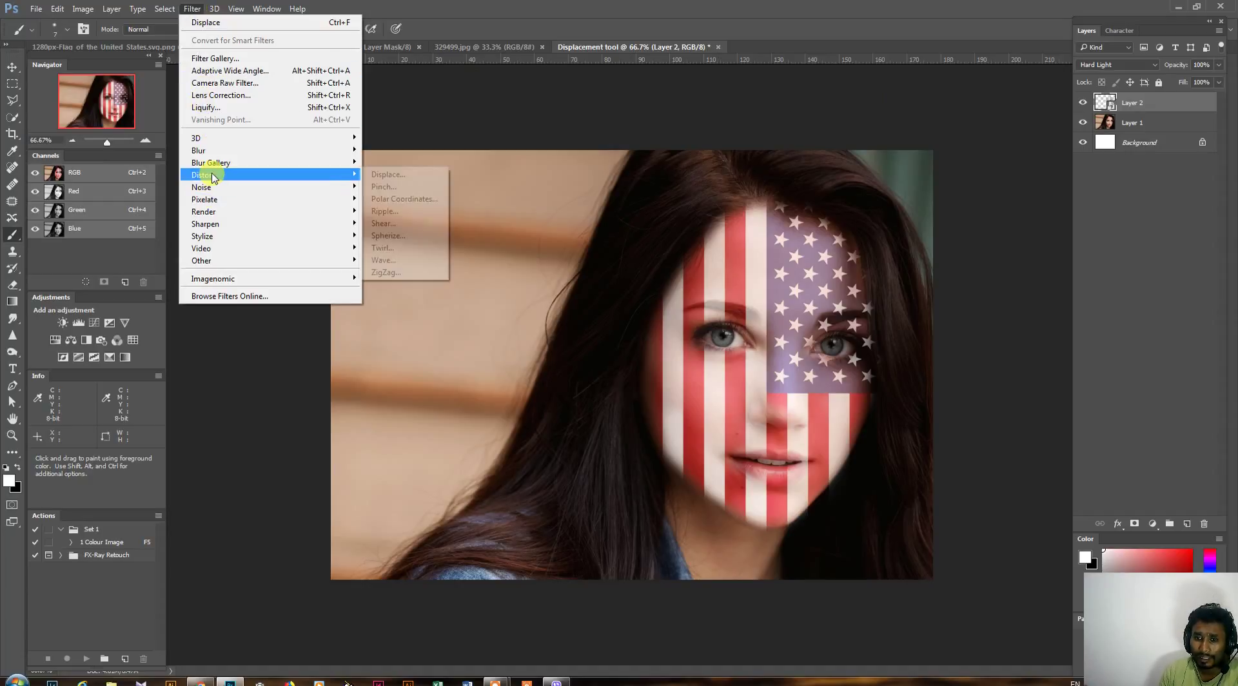
left_click(389, 180)
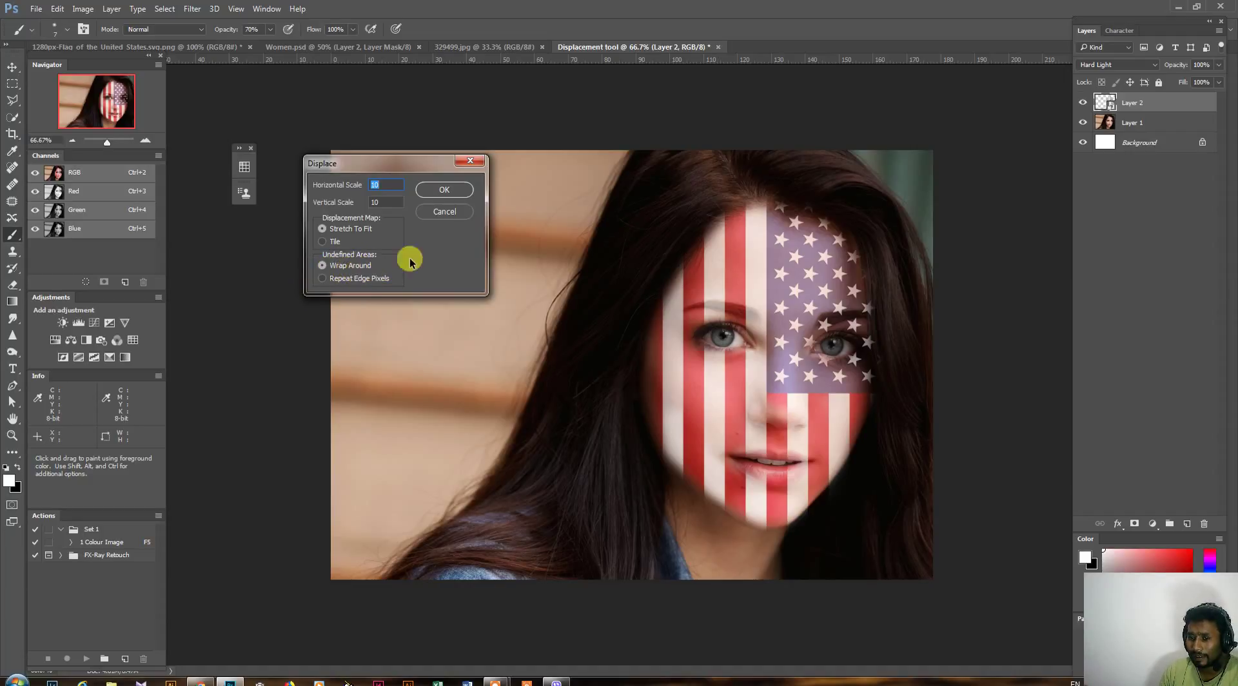
left_click(445, 191)
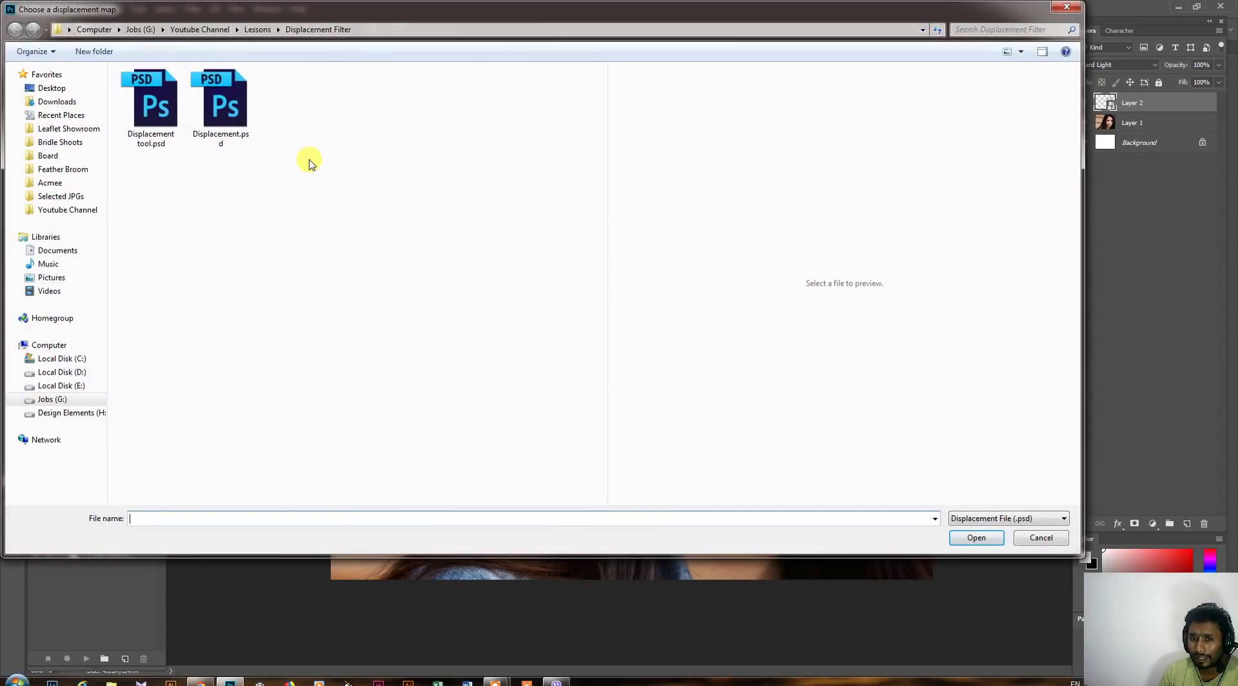
left_click(223, 109)
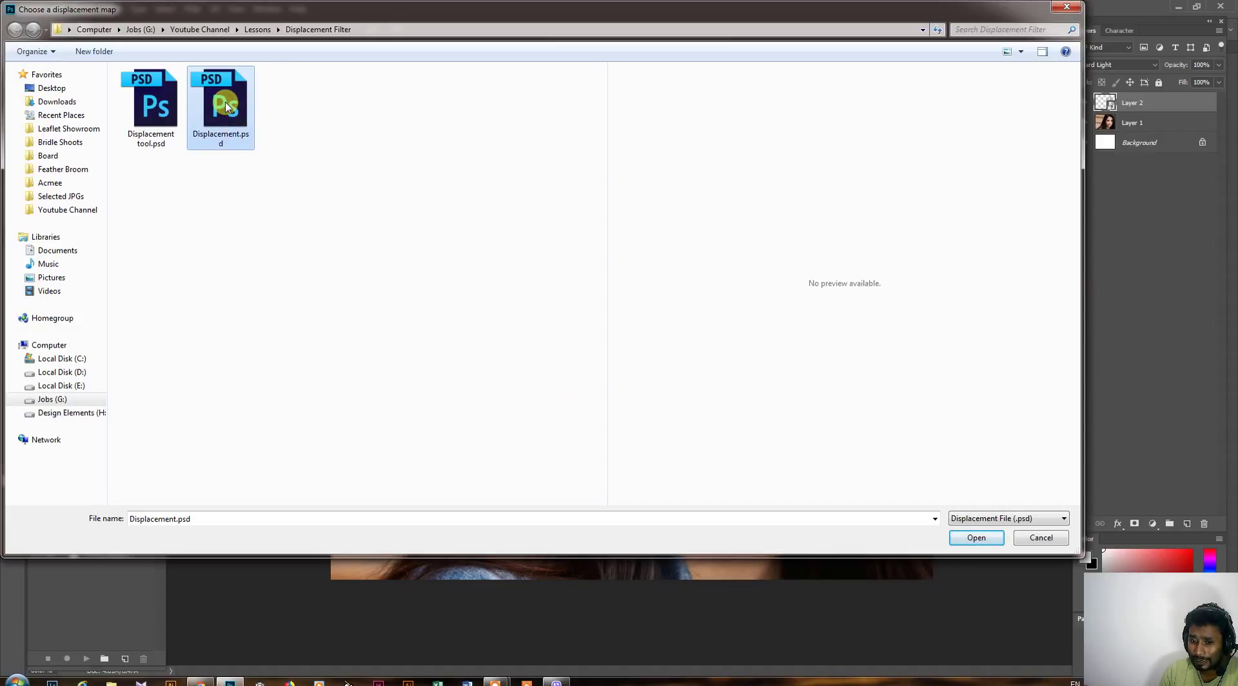
left_click(970, 537)
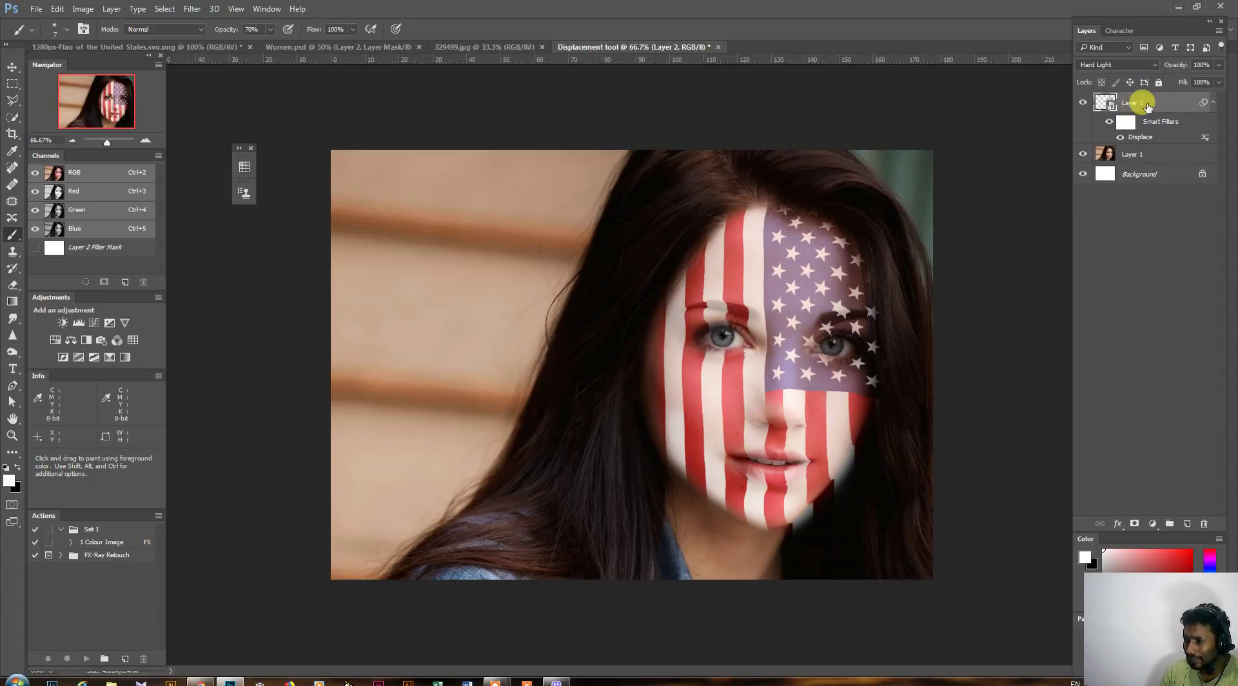
- Add a layer mask to Layer 2 and paint out the stray flag edges along the jaw and chin with a 127 px black brush
left_click(1134, 523)
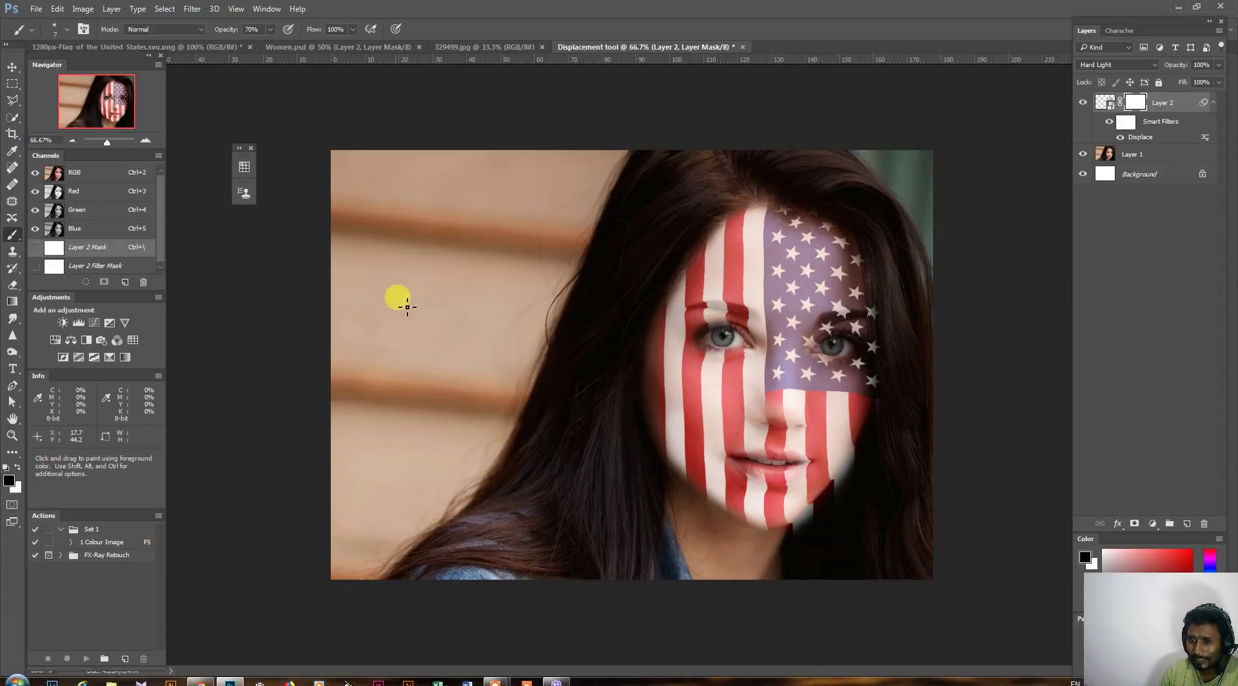
right_click(641, 337)
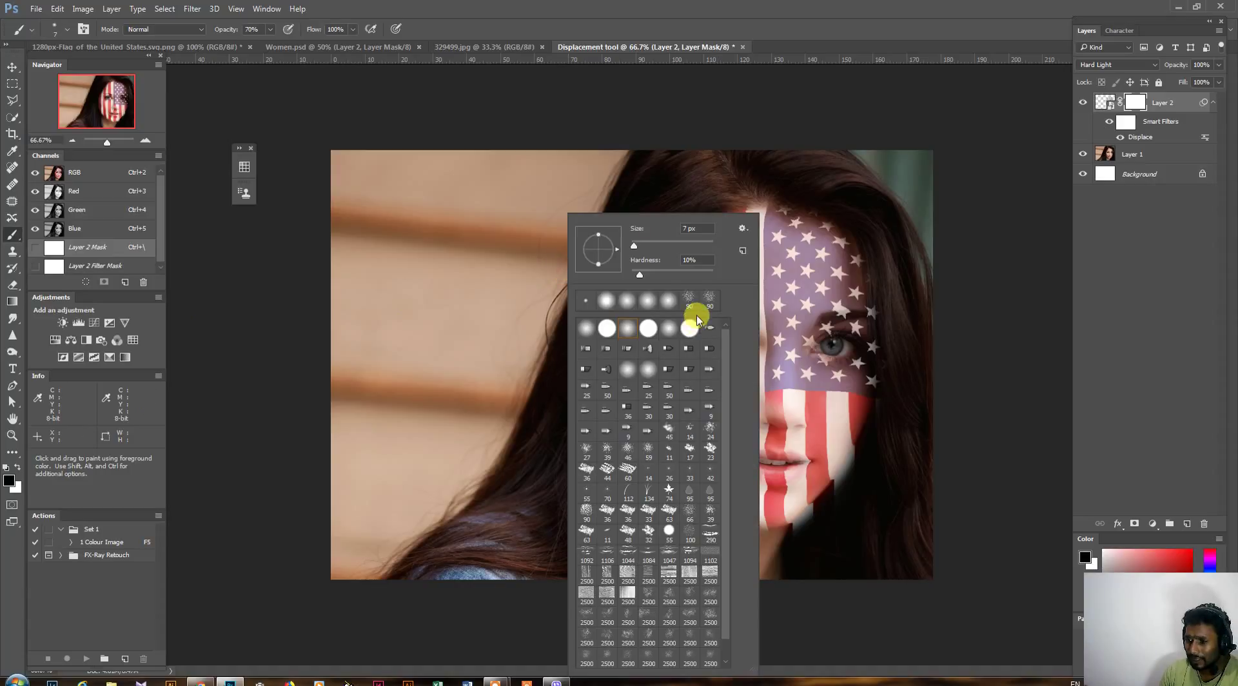
mouse_move(663, 243)
left_mouse_down()
mouse_move(552, 235)
mouse_move(725, 243)
mouse_move(679, 245)
left_mouse_up()
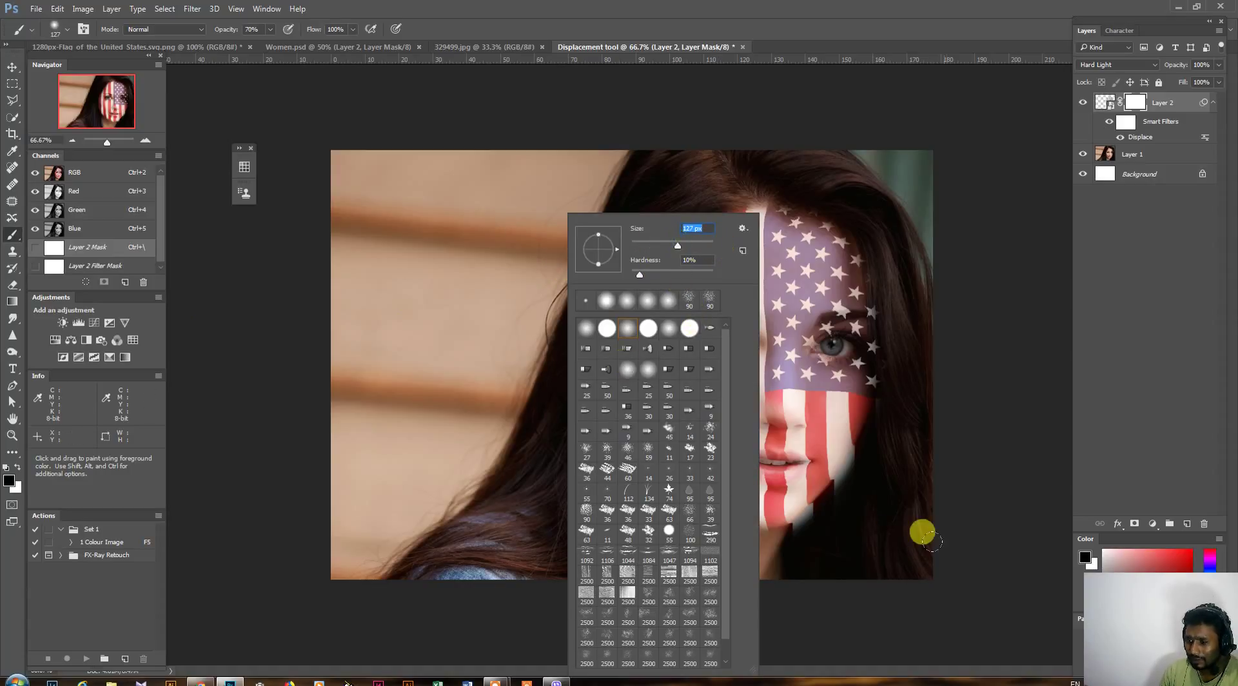
left_click(866, 435)
mouse_move(839, 479)
left_mouse_down()
mouse_move(787, 537)
mouse_move(871, 433)
mouse_move(814, 507)
mouse_move(755, 517)
left_mouse_up()
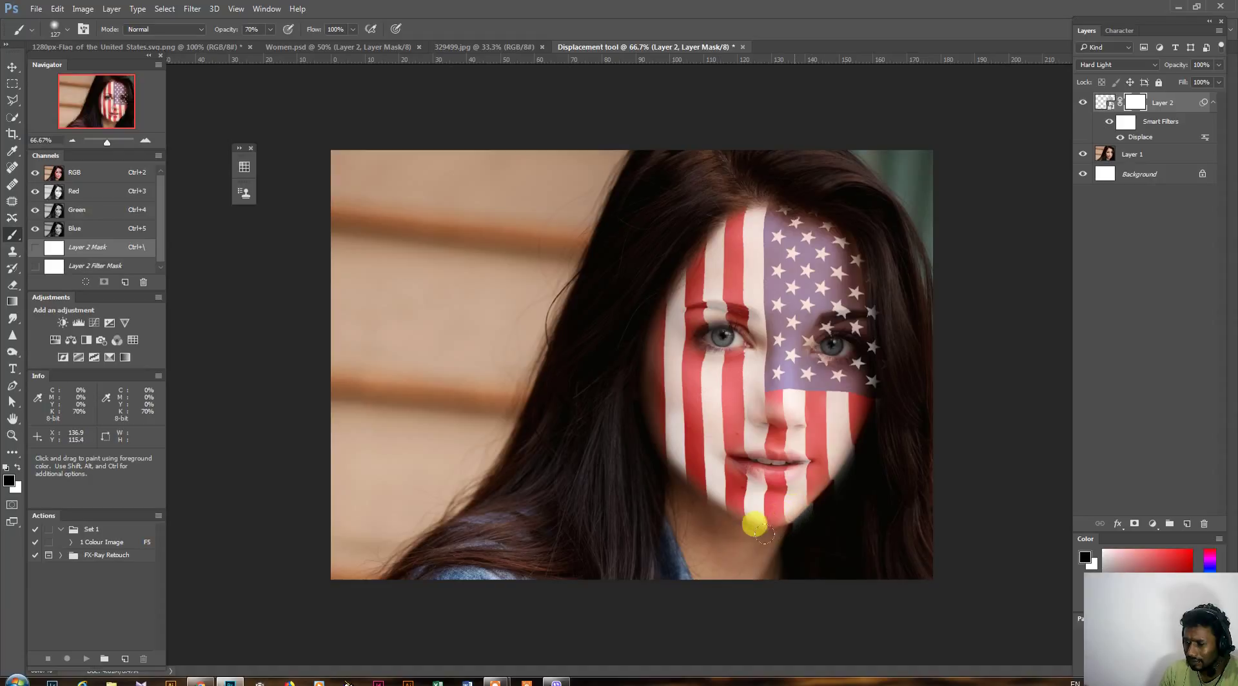
mouse_move(666, 515)
left_mouse_down()
mouse_move(824, 510)
mouse_move(909, 329)
mouse_move(858, 468)
mouse_move(808, 521)
mouse_move(773, 532)
mouse_move(816, 499)
mouse_move(781, 522)
mouse_move(700, 524)
mouse_move(606, 458)
mouse_move(668, 507)
mouse_move(894, 527)
mouse_move(925, 416)
mouse_move(883, 377)
mouse_move(908, 344)
mouse_move(785, 260)
mouse_move(628, 437)
mouse_move(899, 350)
mouse_move(1189, 192)
left_mouse_up()
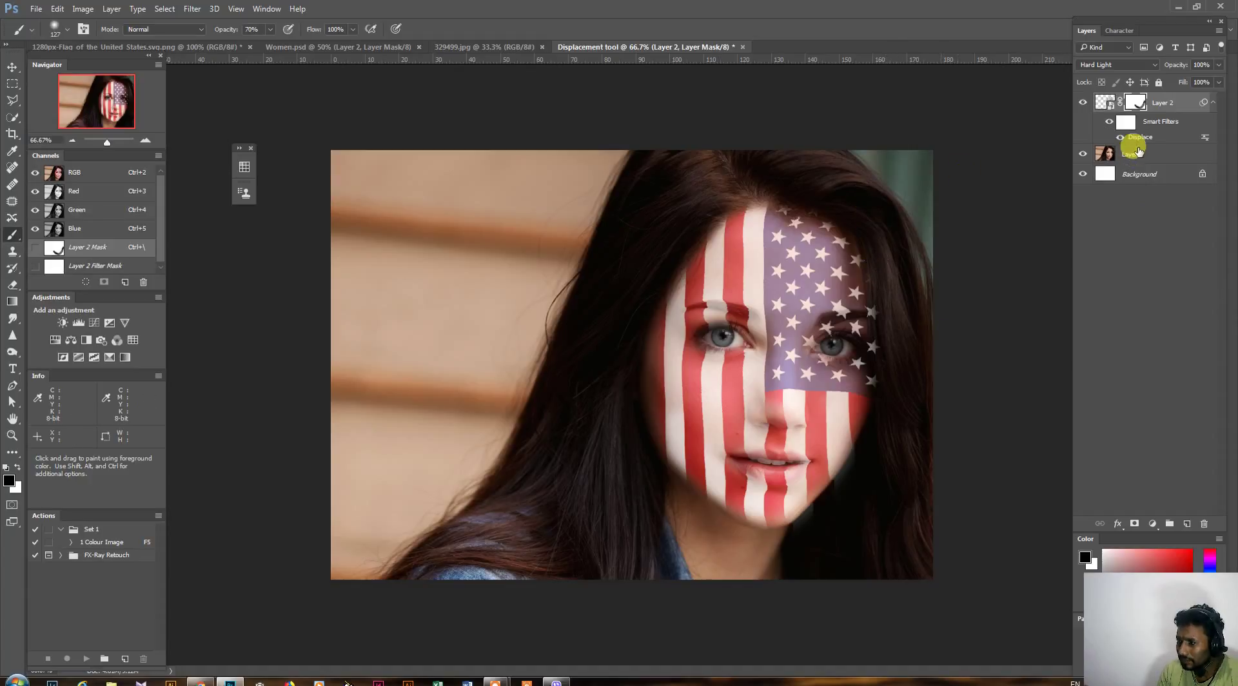
- Set the fill of the displaced flag layer to 87%
left_click_drag(1221, 85, 1207, 100)
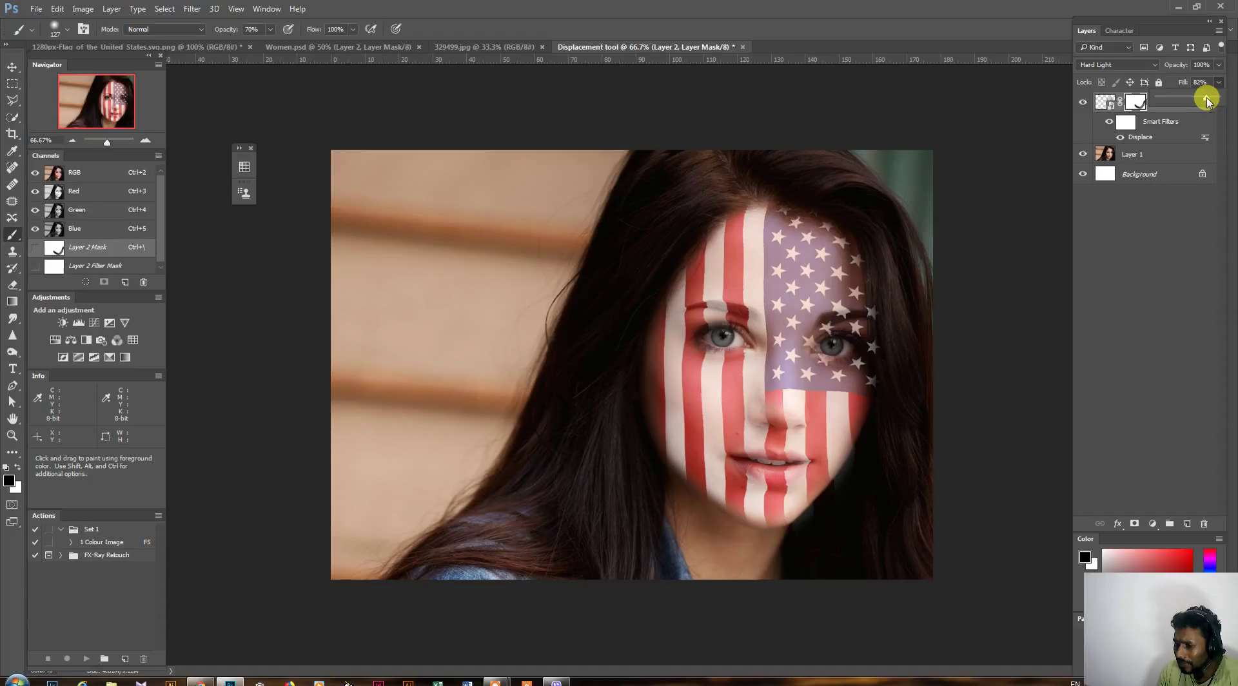
left_click_drag(1210, 97, 1211, 99)
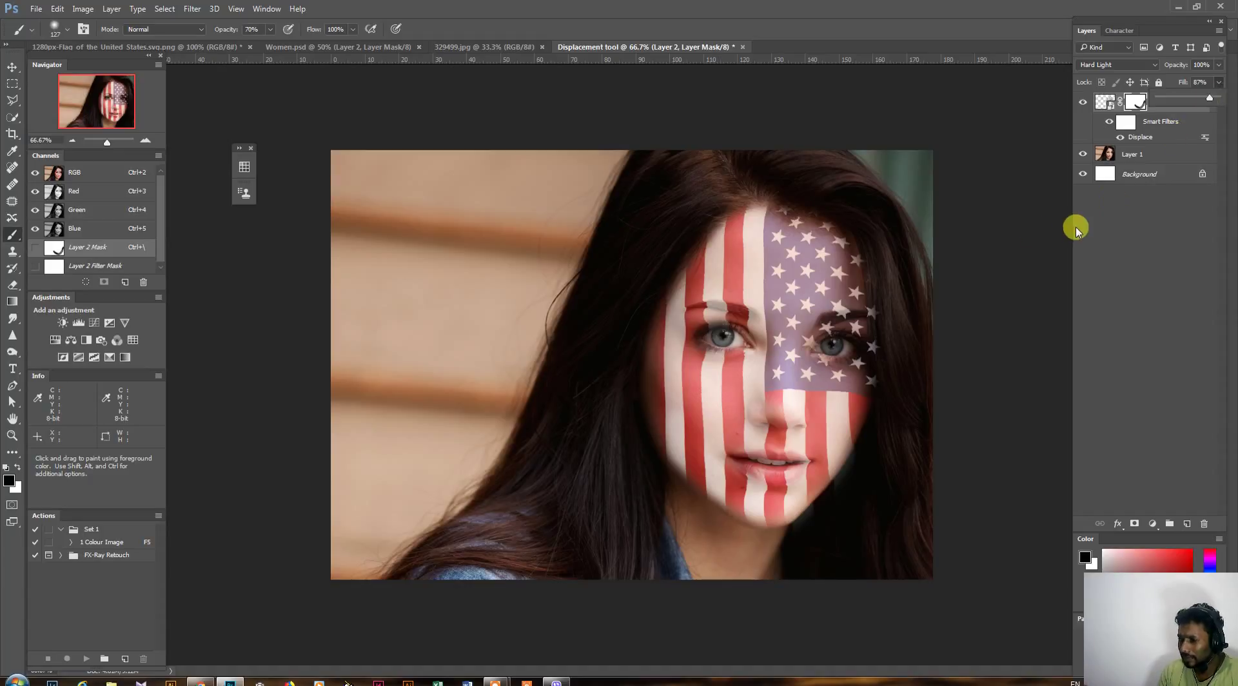
- Try the Multiply blend mode on the displaced flag layer and return it to Hard Light
left_click(1132, 64)
left_click(1099, 107)
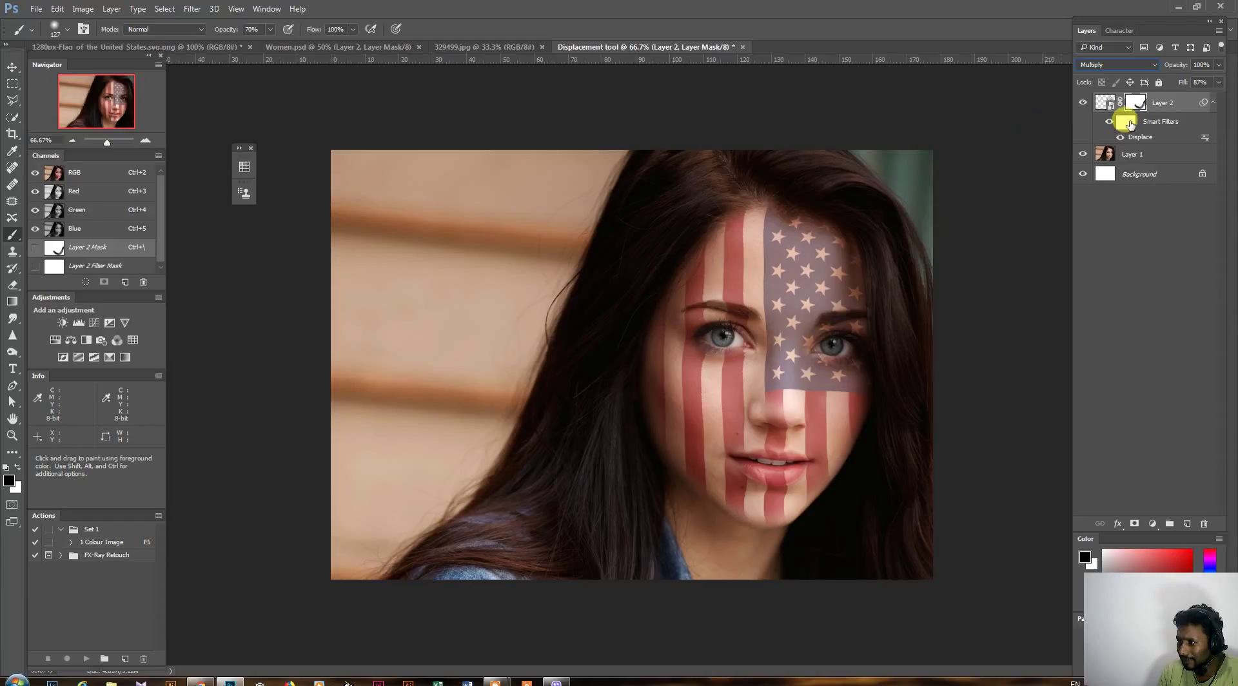
left_click(1149, 65)
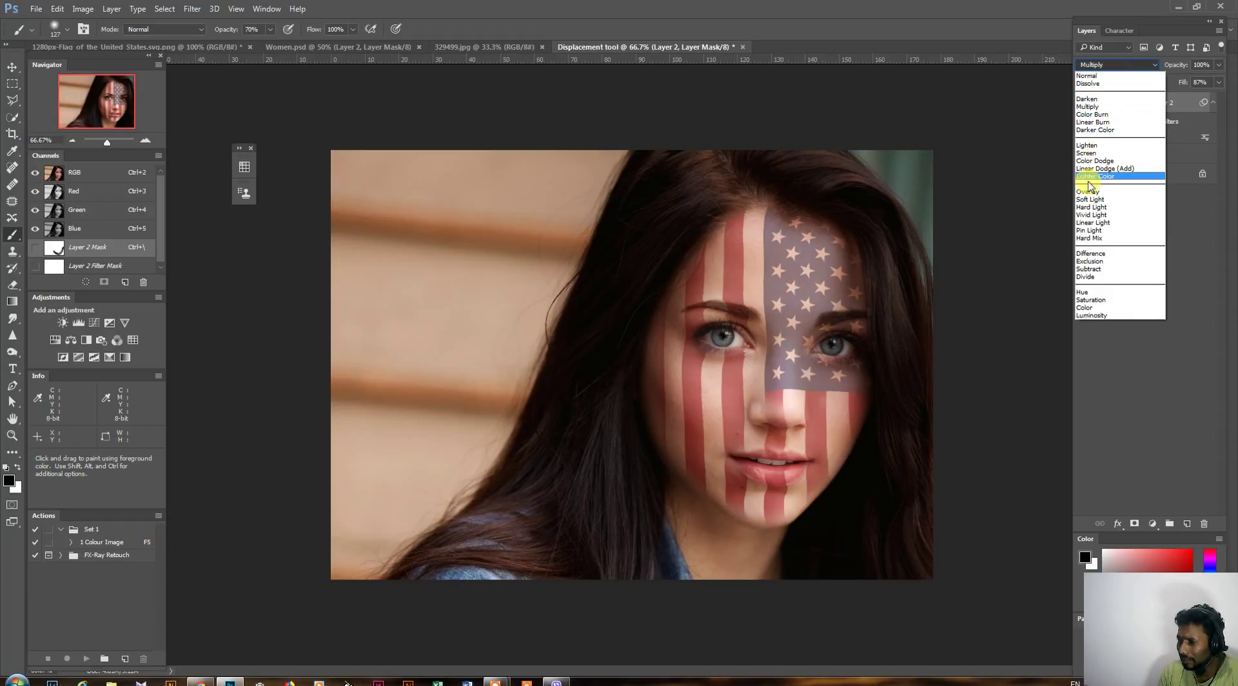
left_click(1095, 205)
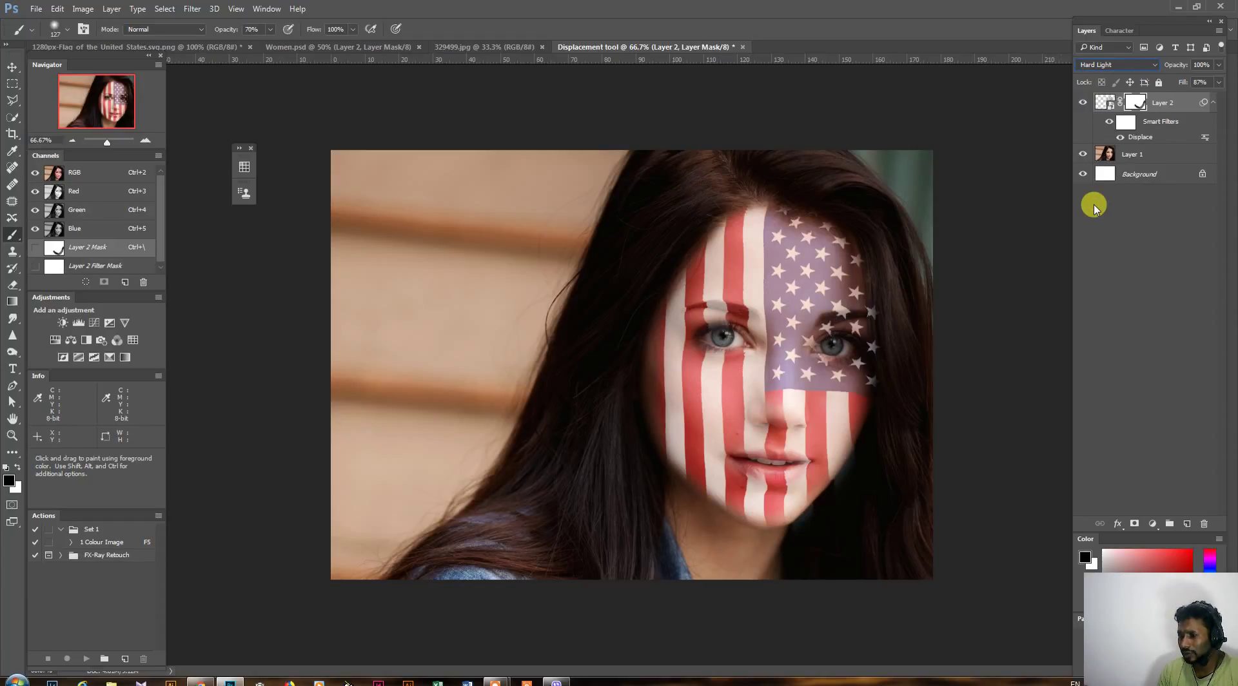